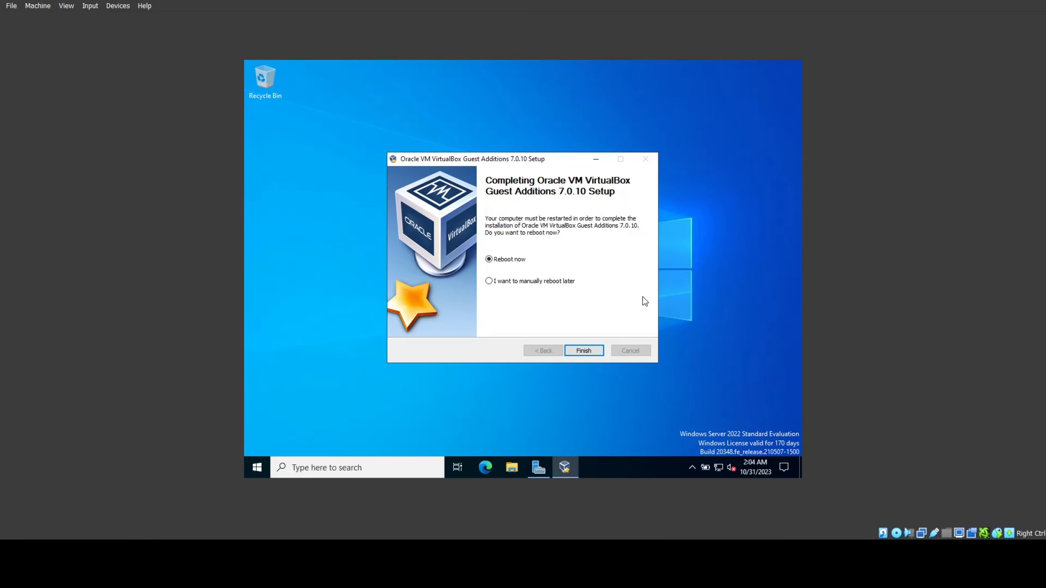
Step: Complete the Guest Additions 7.0.10 installation with Reboot now selected so the server restarts
{"action": "left_click", "coordinate": [584, 350]}
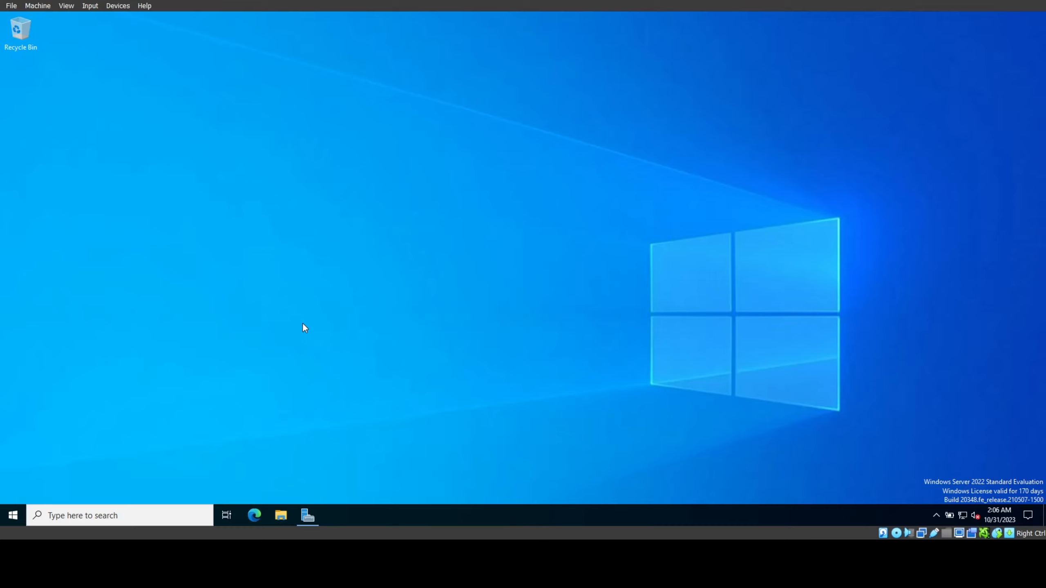
Step: Search 'control' and open Control Panel's Network Connections listing Ethernet and Ethernet 2
{"action": "left_click", "coordinate": [11, 515]}
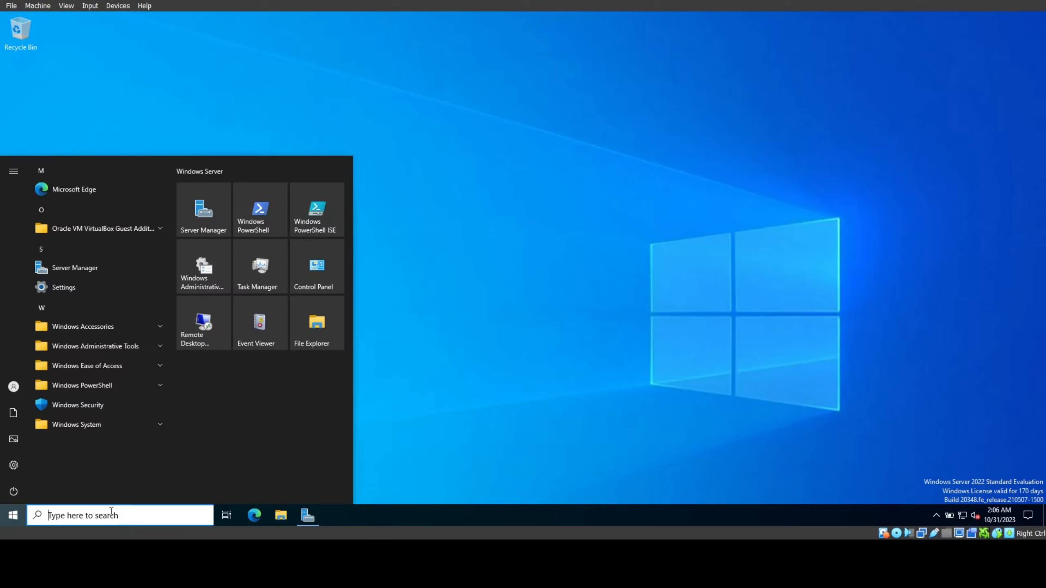
{"action": "left_click", "coordinate": [112, 512]}
{"action": "type", "text": "co"}
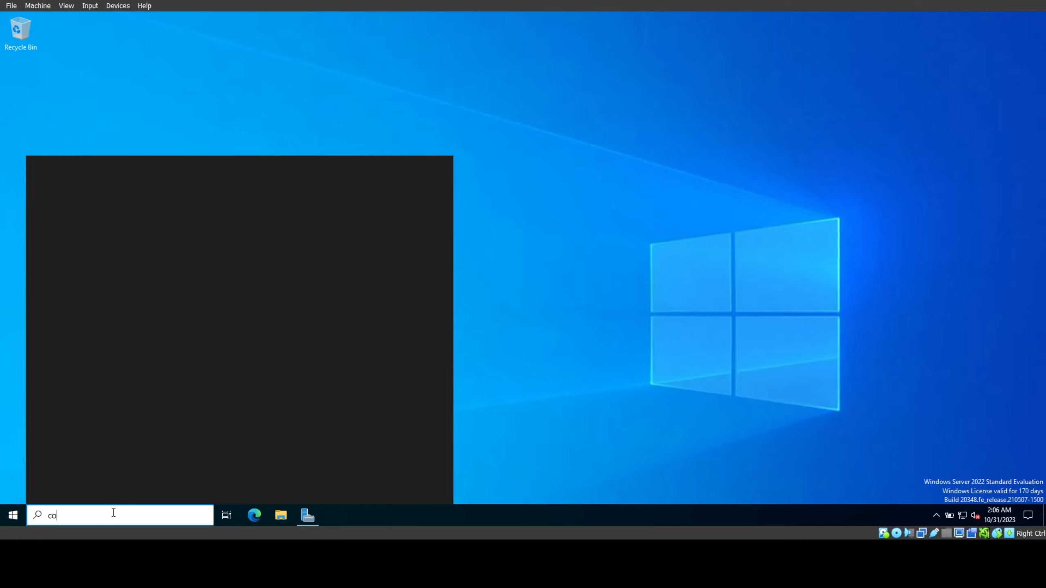
{"action": "type", "text": "ntrol"}
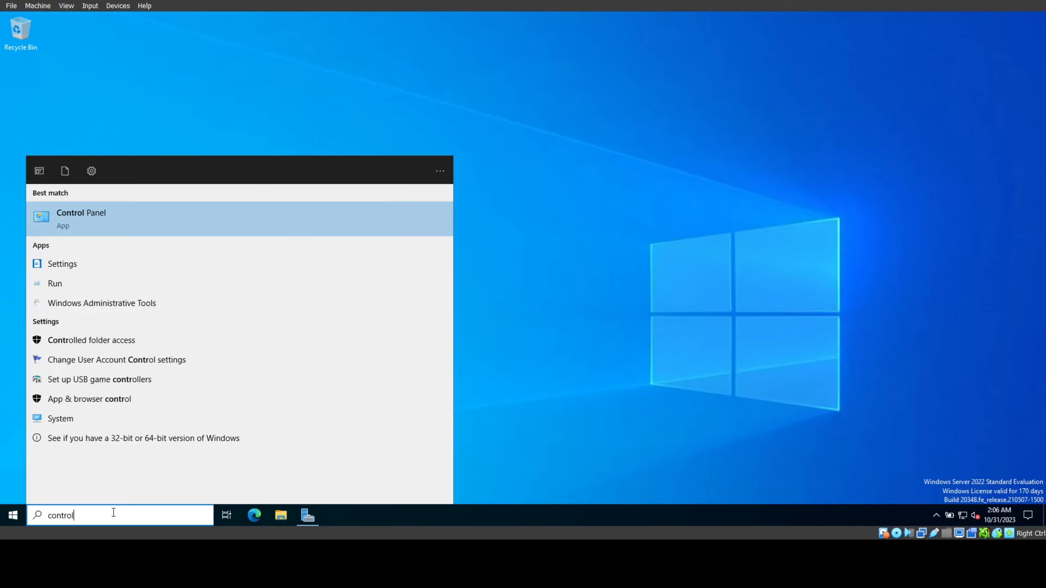
{"action": "left_click", "coordinate": [373, 227]}
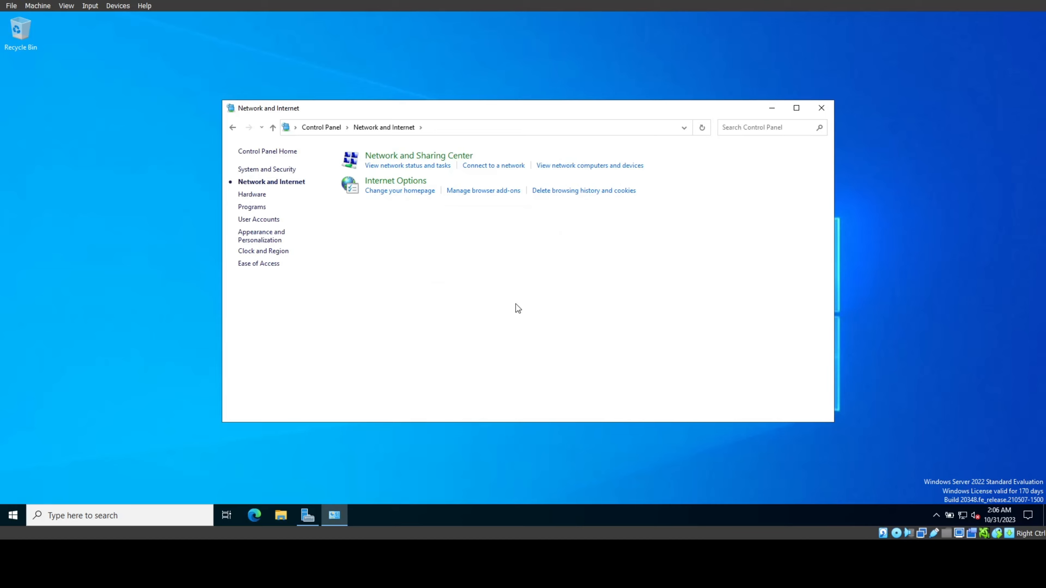
{"action": "left_click", "coordinate": [430, 156]}
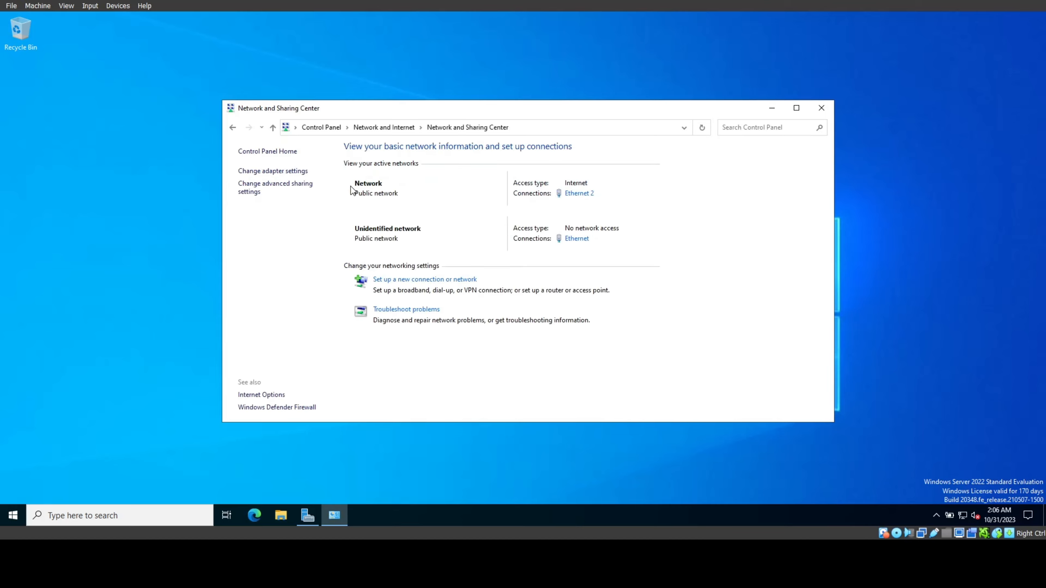
{"action": "left_click", "coordinate": [305, 172]}
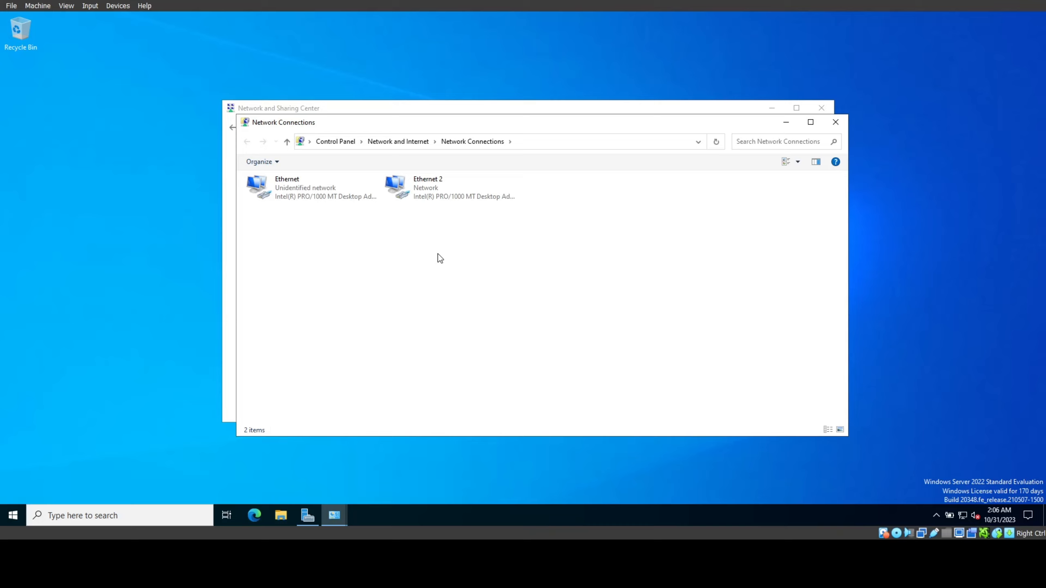
{"action": "right_click", "coordinate": [320, 194]}
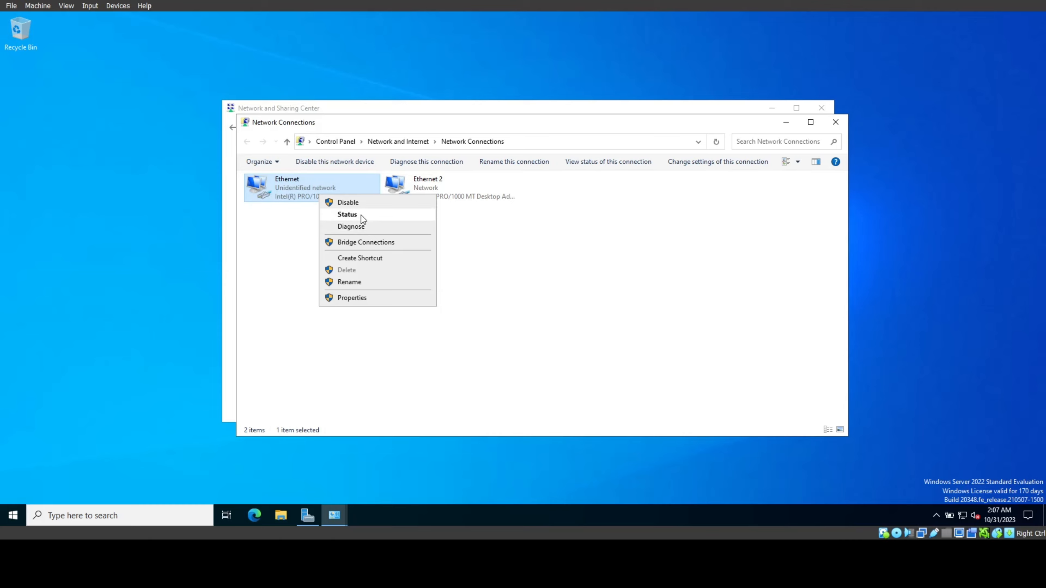
{"action": "left_click", "coordinate": [361, 214]}
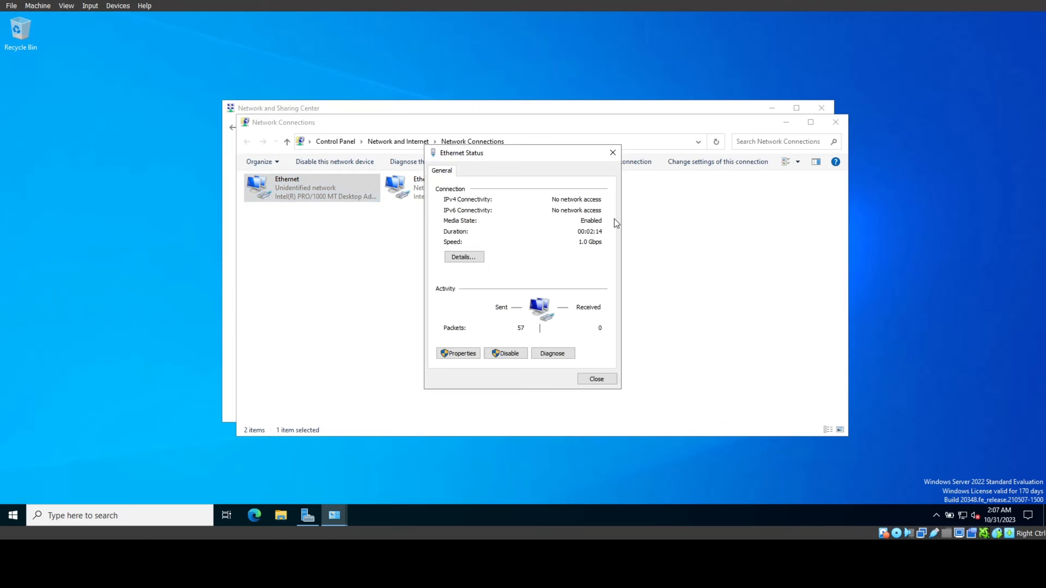
{"action": "left_click_drag", "start_coordinate": [456, 158], "coordinate": [523, 163]}
{"action": "left_click", "coordinate": [401, 191]}
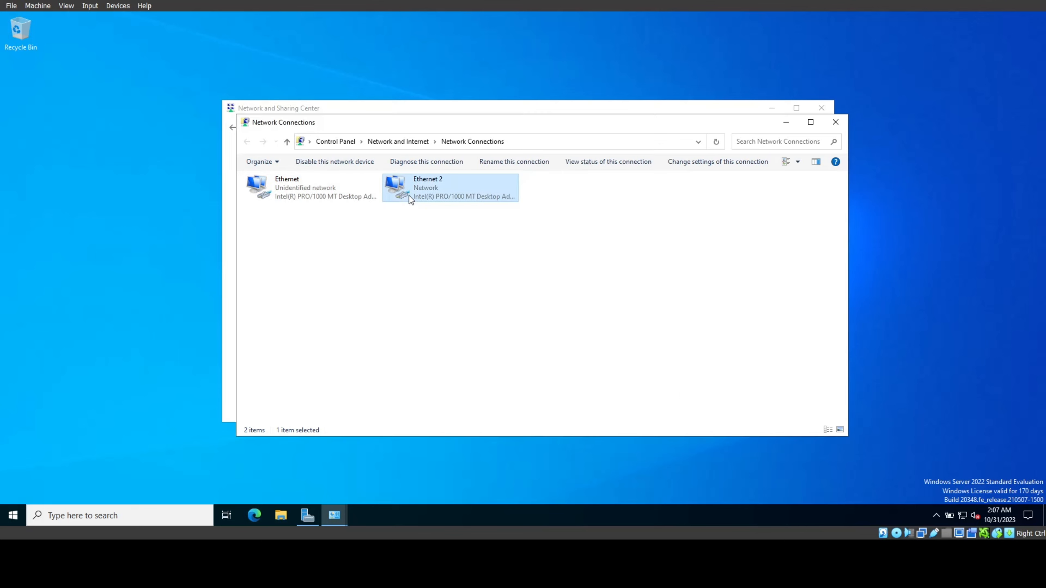
{"action": "right_click", "coordinate": [402, 194]}
{"action": "left_click", "coordinate": [447, 215]}
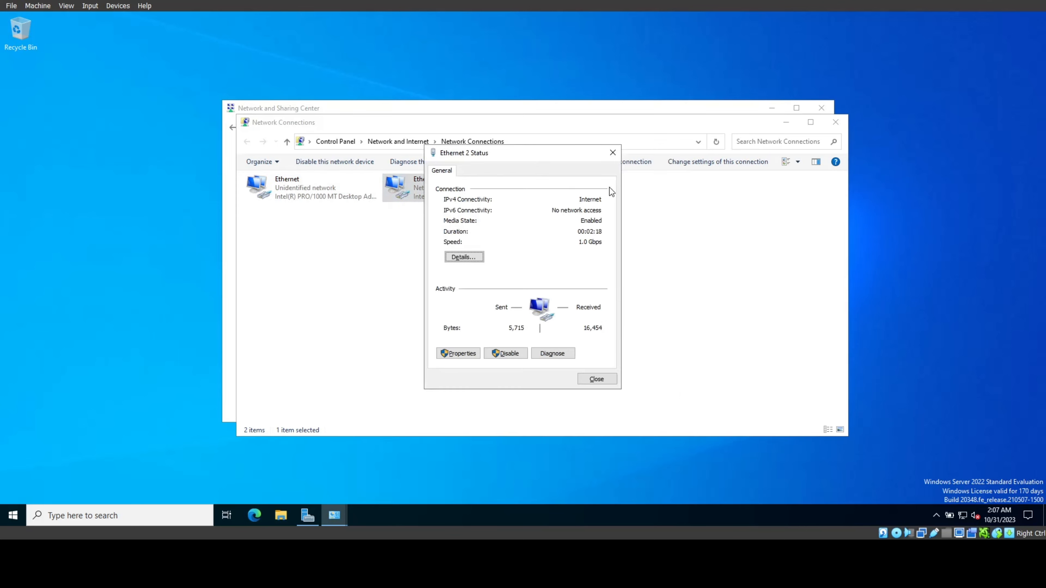
{"action": "key", "text": "alt+Tab"}
{"action": "left_click", "coordinate": [629, 192]}
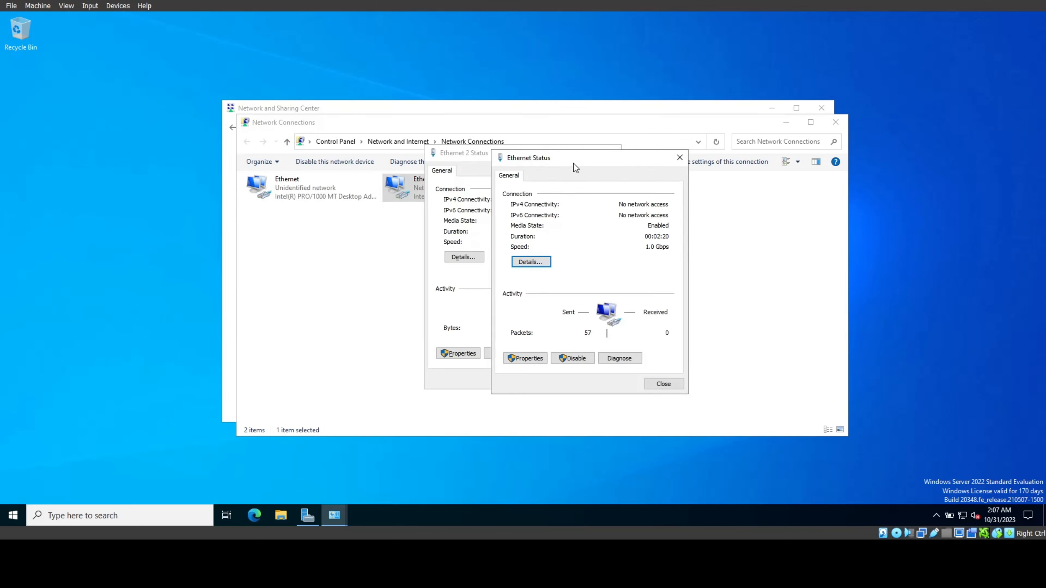
{"action": "left_click_drag", "start_coordinate": [574, 164], "coordinate": [334, 164]}
{"action": "left_click", "coordinate": [560, 164]}
{"action": "left_click_drag", "start_coordinate": [560, 153], "coordinate": [662, 147]}
{"action": "left_click", "coordinate": [566, 252]}
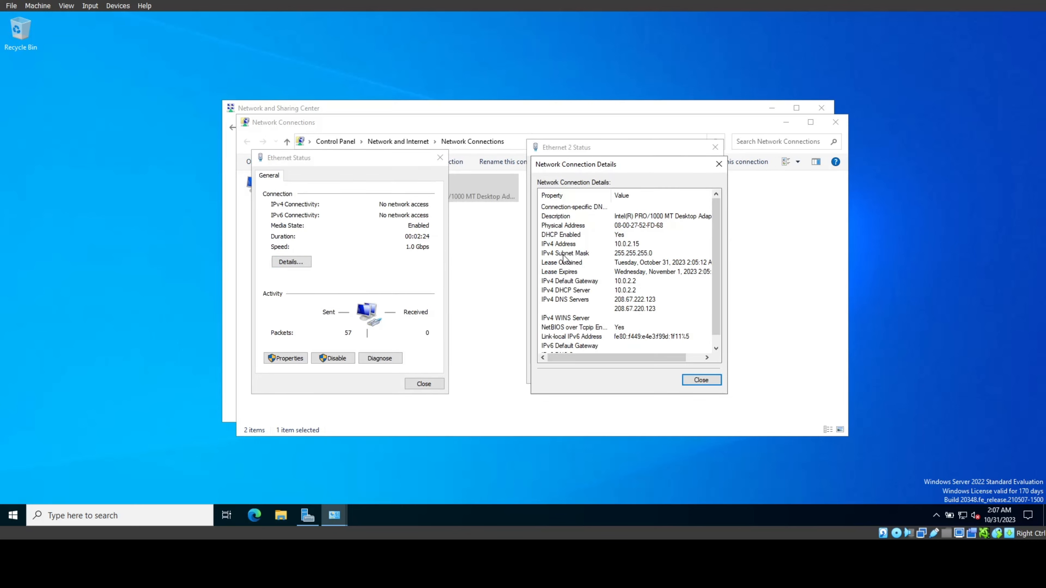
{"action": "left_click", "coordinate": [295, 262]}
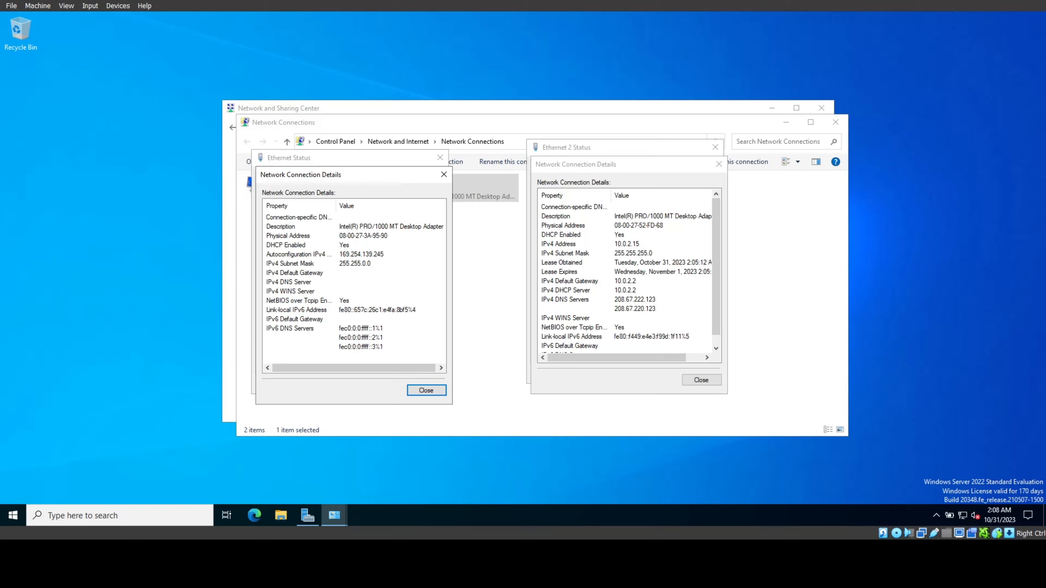
{"action": "left_click", "coordinate": [454, 183]}
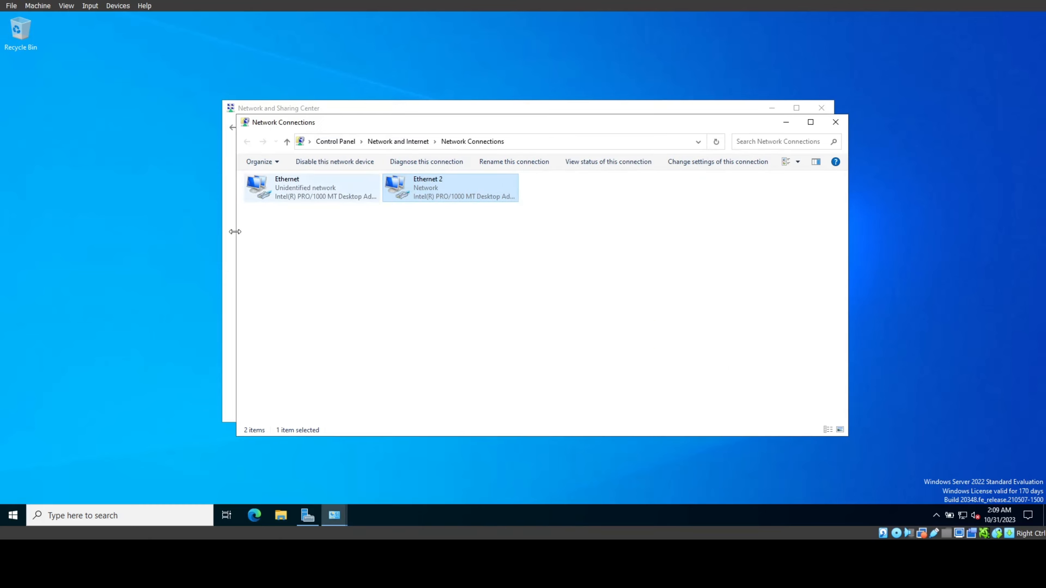
Step: Rename Ethernet 2 to X_Internal_X and open its TCP/IPv4 properties
{"action": "right_click", "coordinate": [438, 181]}
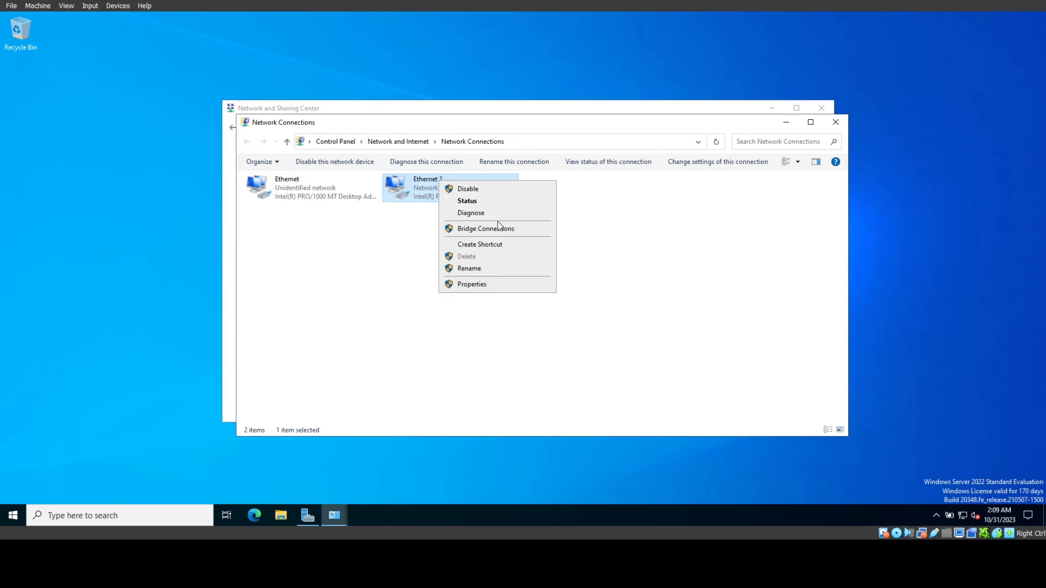
{"action": "left_click", "coordinate": [499, 269]}
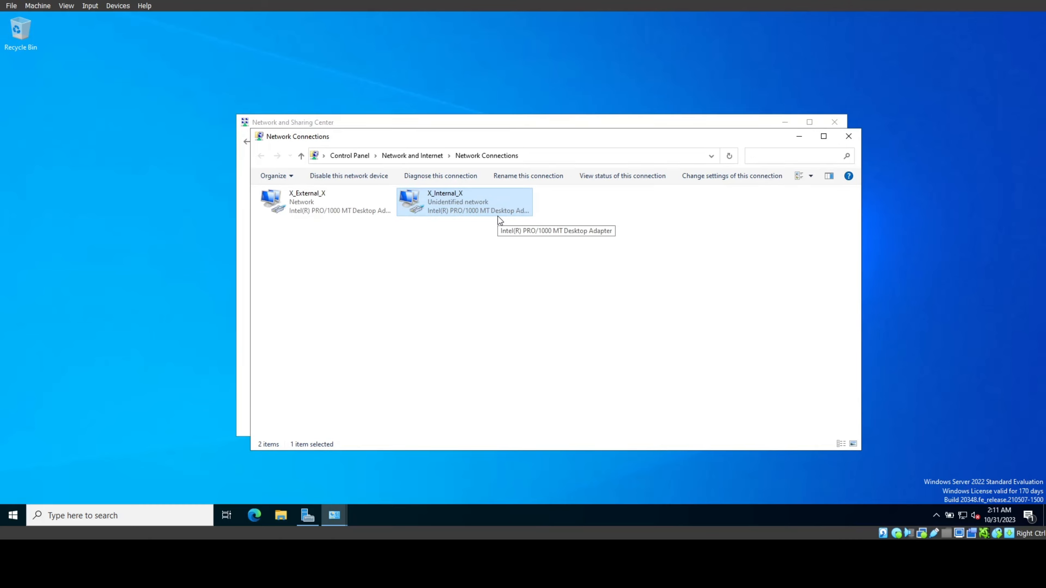
{"action": "right_click", "coordinate": [468, 196]}
{"action": "left_click", "coordinate": [501, 298]}
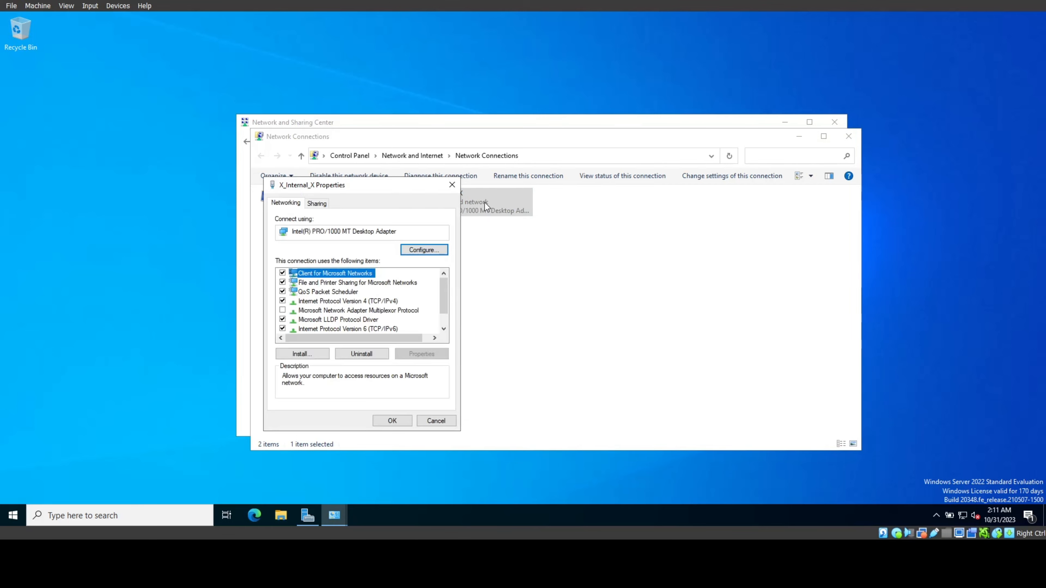
{"action": "left_click", "coordinate": [333, 301]}
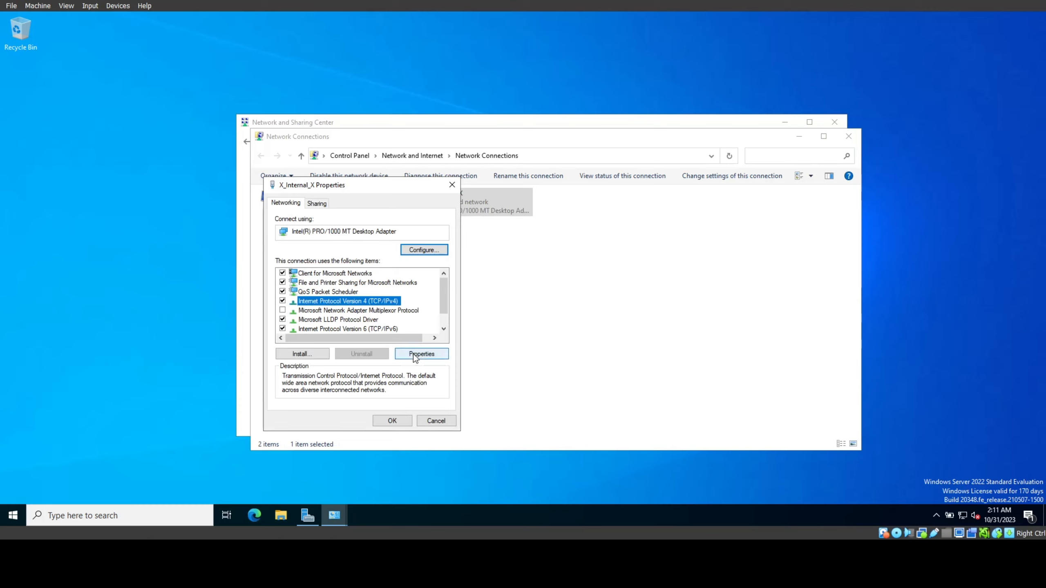
{"action": "left_click", "coordinate": [436, 353]}
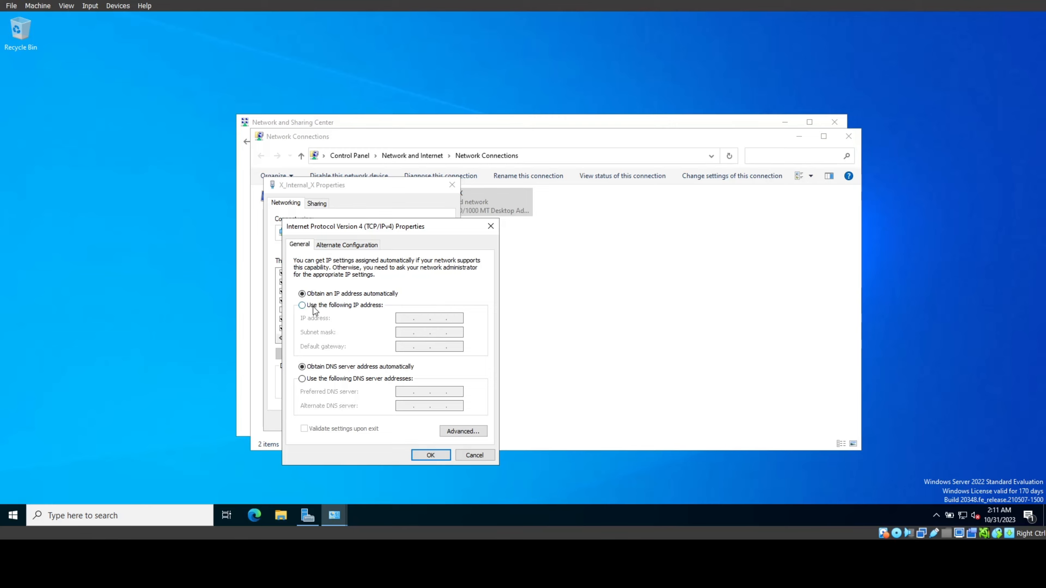
Step: Set X_Internal_X to static IP 192.168.0.1, mask 255.255.255.0, DNS 192.168.0.1 and close its properties
{"action": "left_click", "coordinate": [355, 306]}
{"action": "left_click_drag", "start_coordinate": [378, 229], "coordinate": [434, 179]}
{"action": "left_click", "coordinate": [464, 268]}
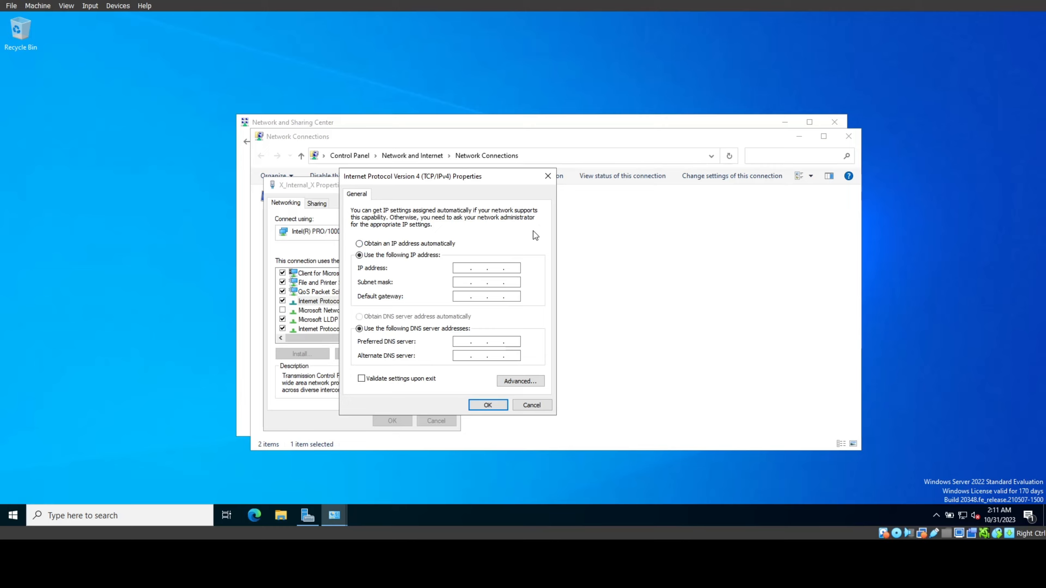
{"action": "type", "text": "192 . 168 . 0 . 1"}
{"action": "left_click", "coordinate": [463, 283]}
{"action": "left_click", "coordinate": [463, 342]}
{"action": "type", "text": "192"}
{"action": "type", "text": "168.0.1"}
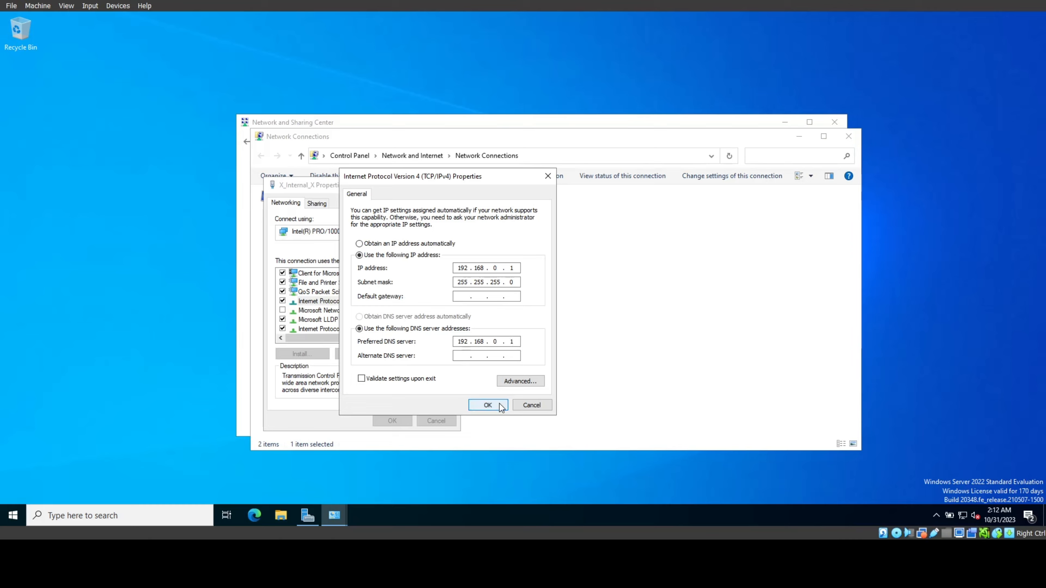
{"action": "left_click", "coordinate": [498, 404]}
{"action": "left_click", "coordinate": [391, 420]}
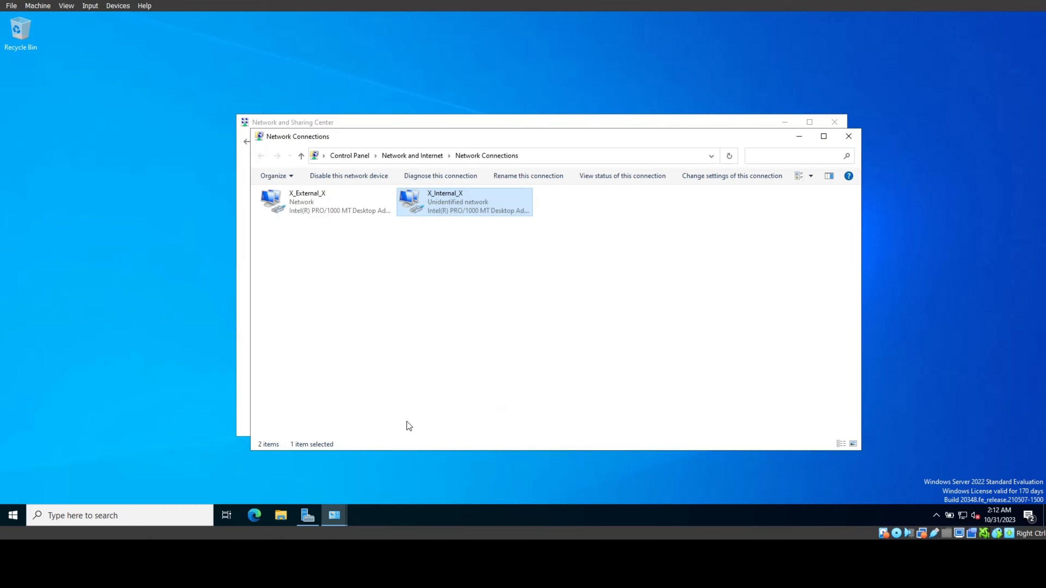
{"action": "right_click", "coordinate": [497, 211]}
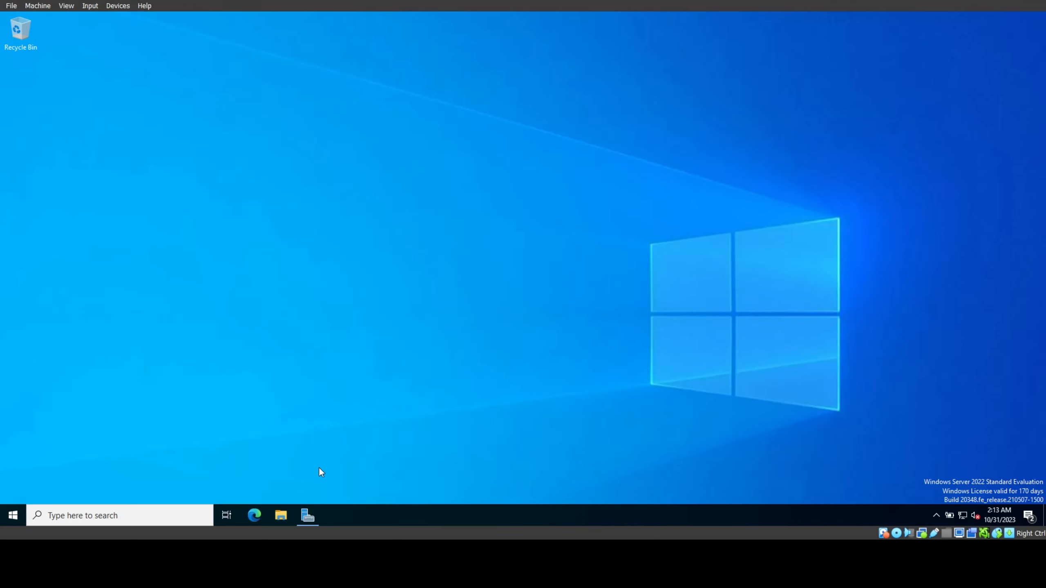
Step: Bring Server Manager back onto the screen and maximize it
{"action": "left_click", "coordinate": [302, 510]}
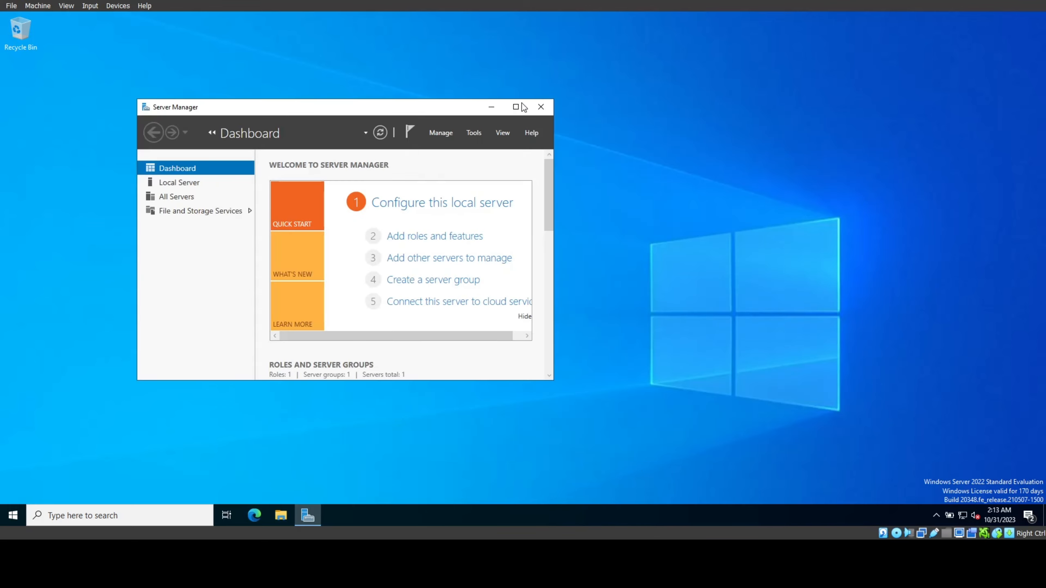
{"action": "left_click", "coordinate": [520, 105]}
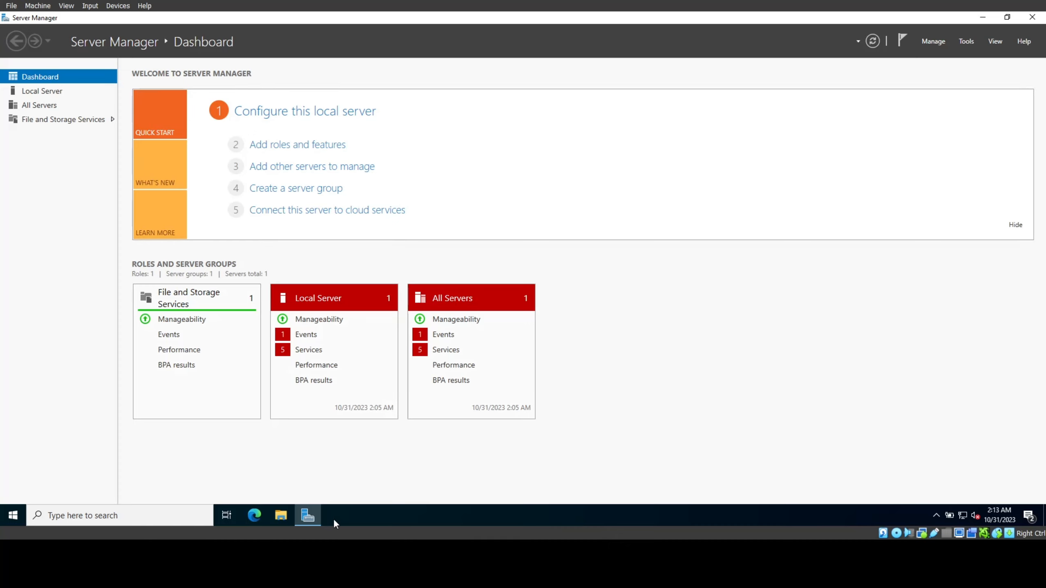
{"action": "mouse_move", "coordinate": [307, 513]}
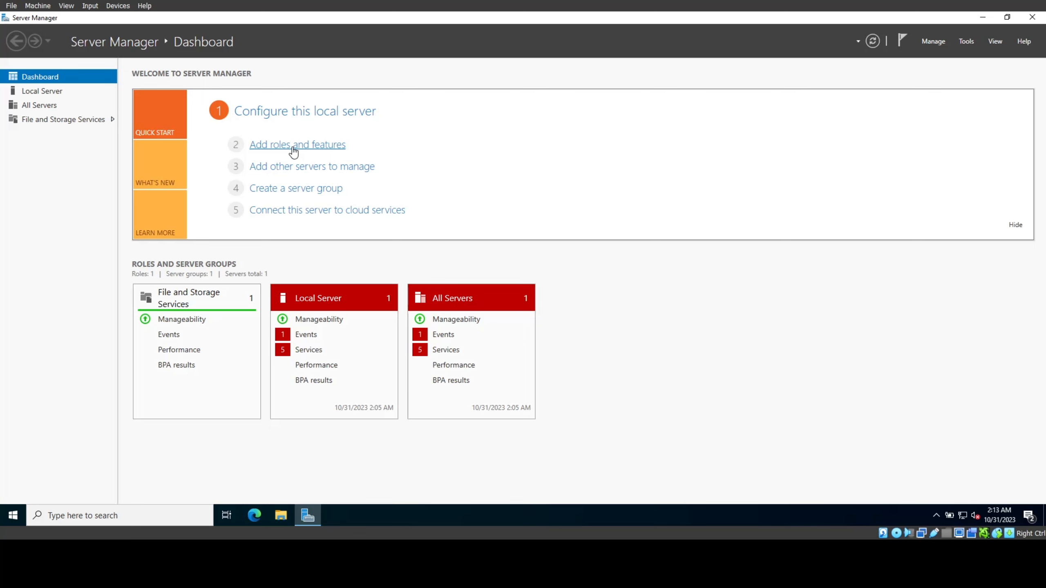
Step: Run a role-based Add Roles and Features install on the local server, selecting Active Directory Domain Services
{"action": "left_click", "coordinate": [293, 147]}
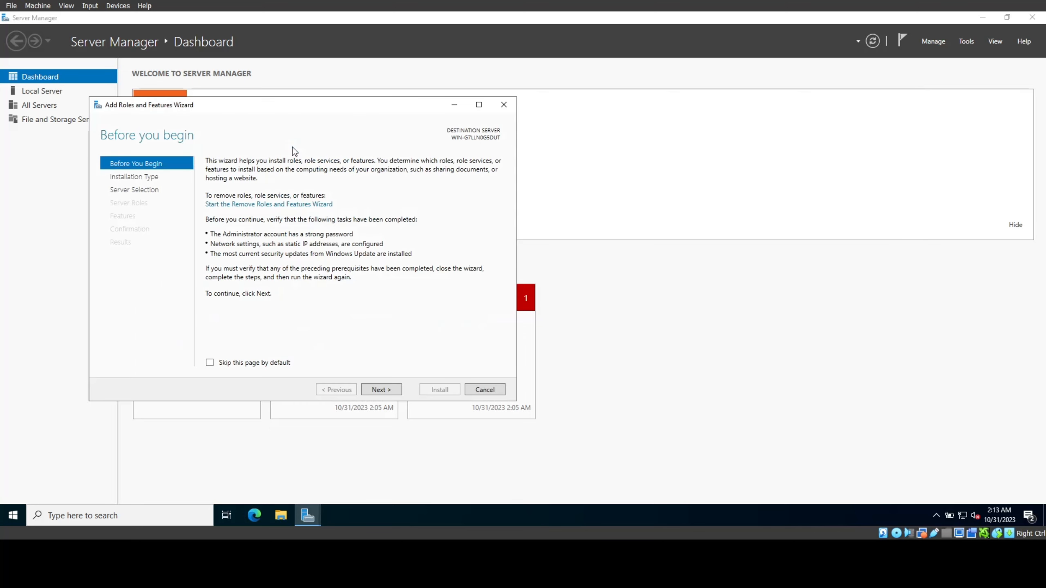
{"action": "left_click_drag", "start_coordinate": [314, 122], "coordinate": [596, 126]}
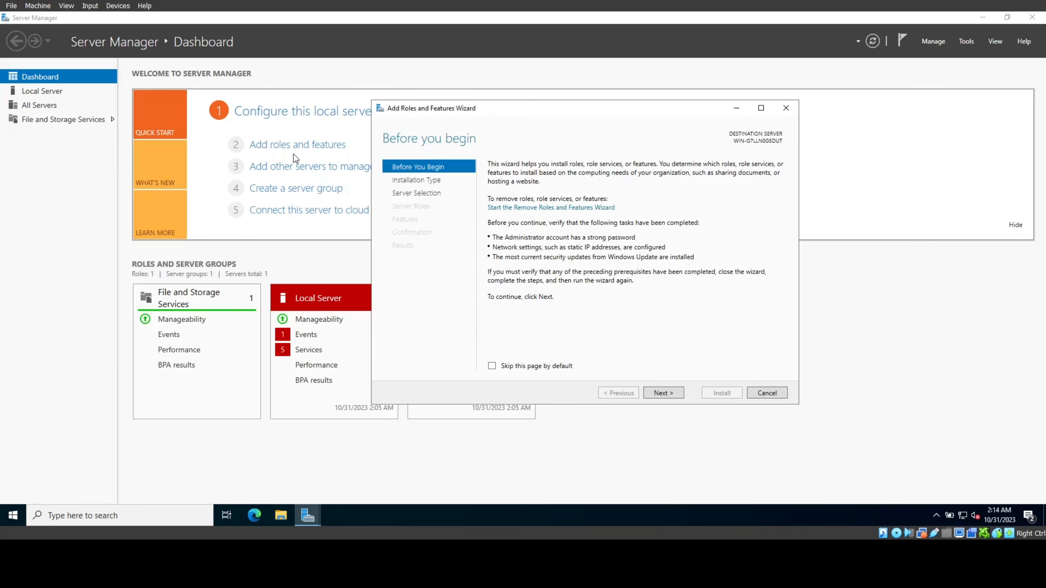
{"action": "left_click", "coordinate": [666, 392]}
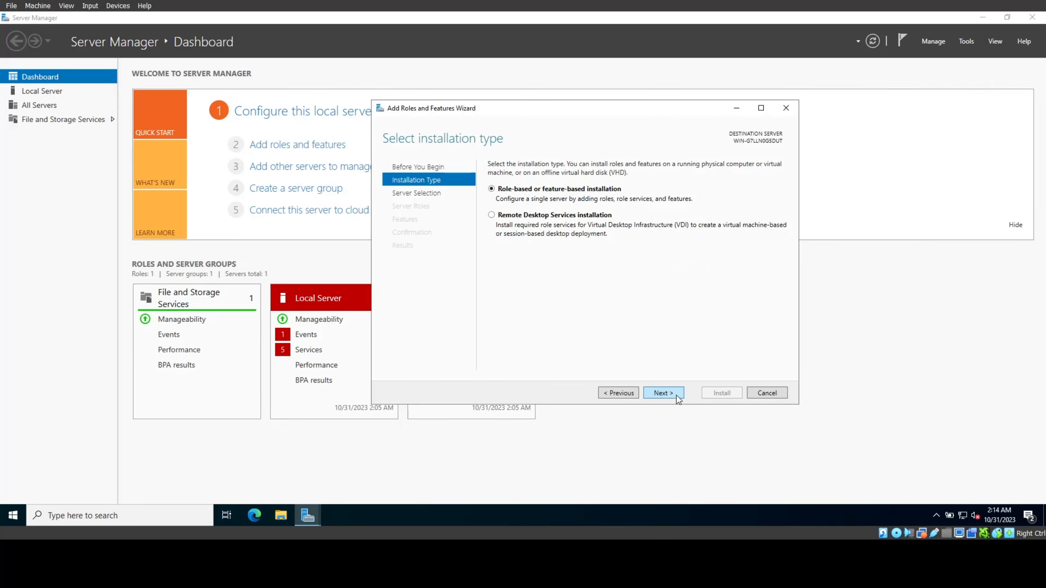
{"action": "left_click", "coordinate": [674, 396]}
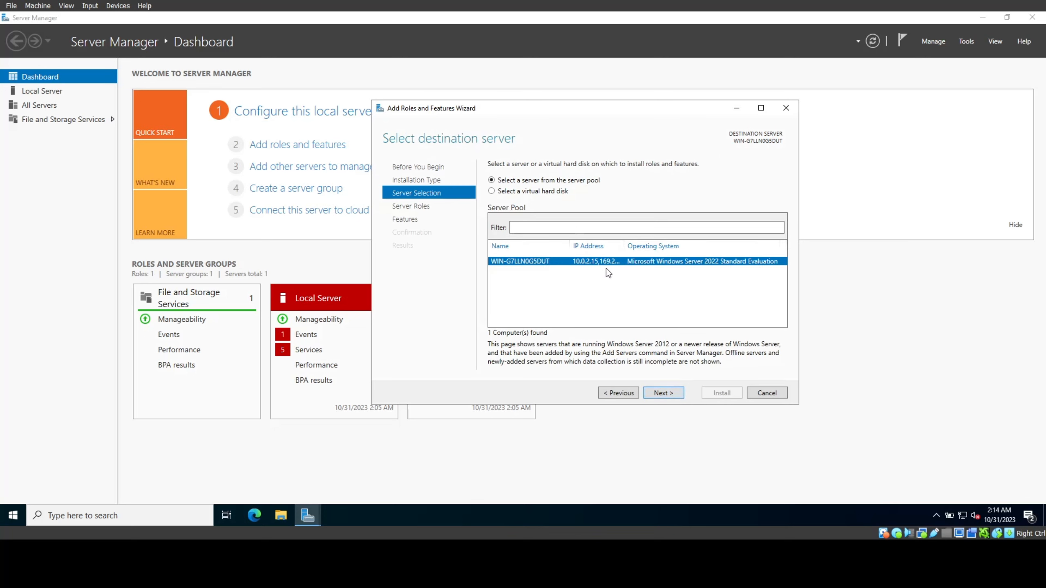
{"action": "left_click", "coordinate": [663, 392]}
{"action": "left_click", "coordinate": [493, 201]}
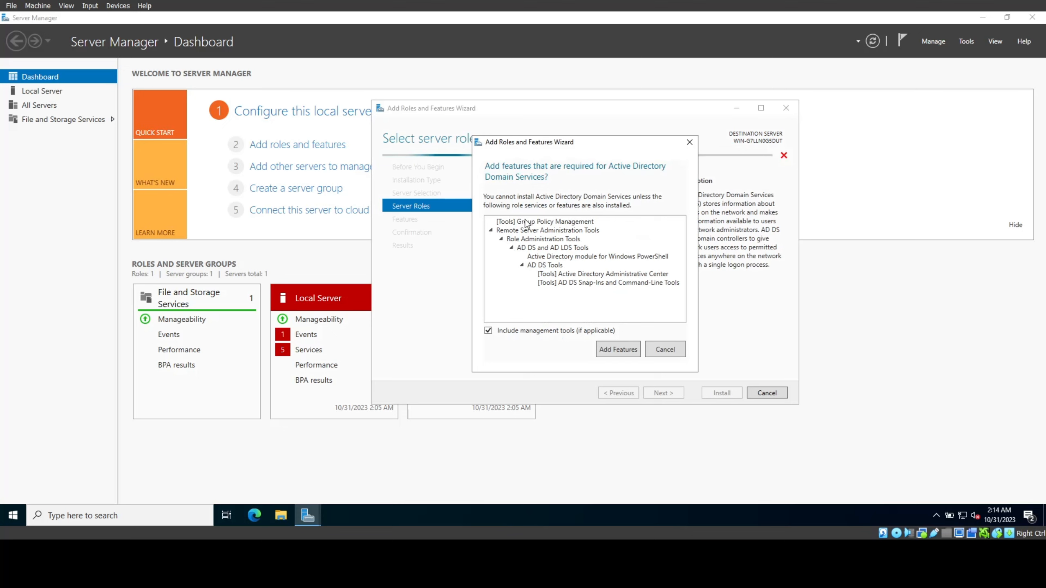
{"action": "left_click", "coordinate": [626, 349]}
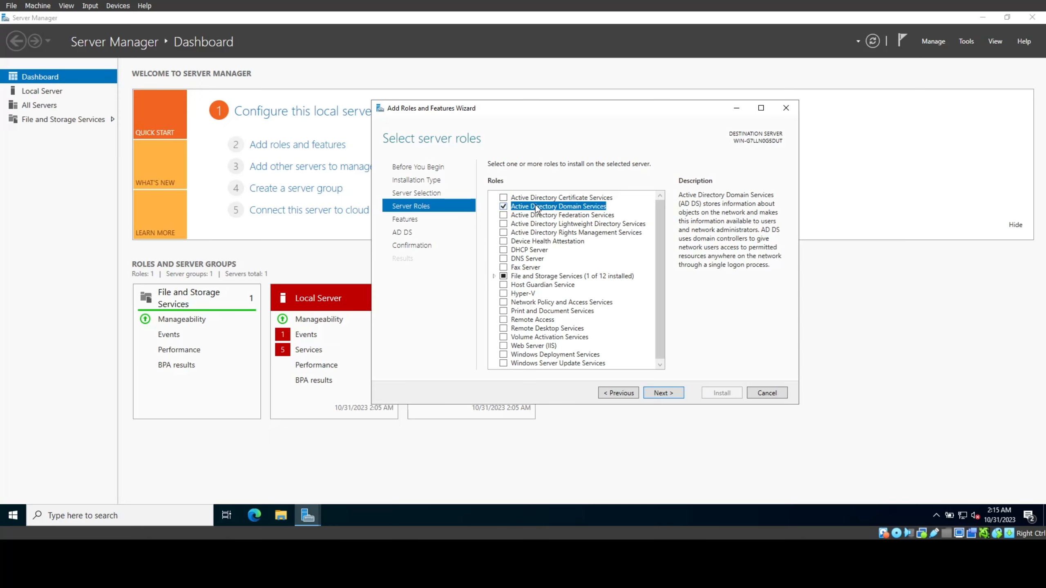
Step: Add the required features, install the AD DS role and close the finished wizard
{"action": "left_click", "coordinate": [672, 393]}
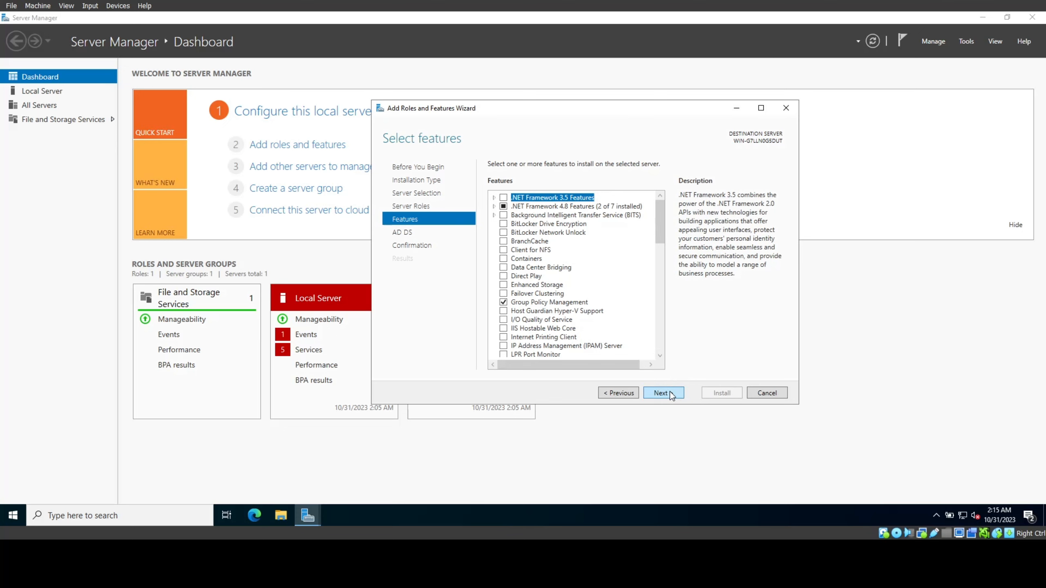
{"action": "left_click", "coordinate": [672, 393]}
{"action": "left_click", "coordinate": [672, 392]}
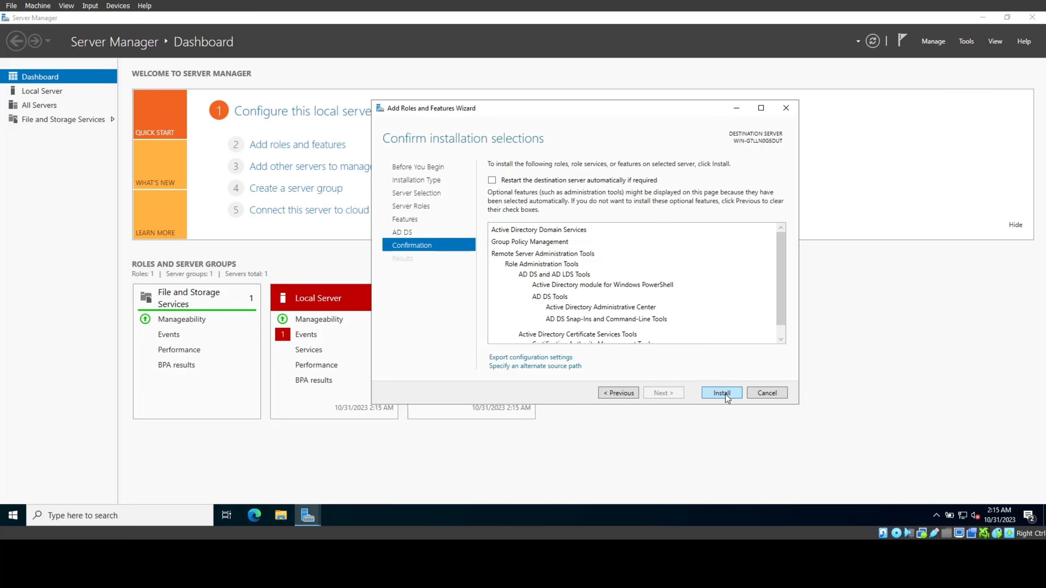
{"action": "left_click", "coordinate": [722, 393]}
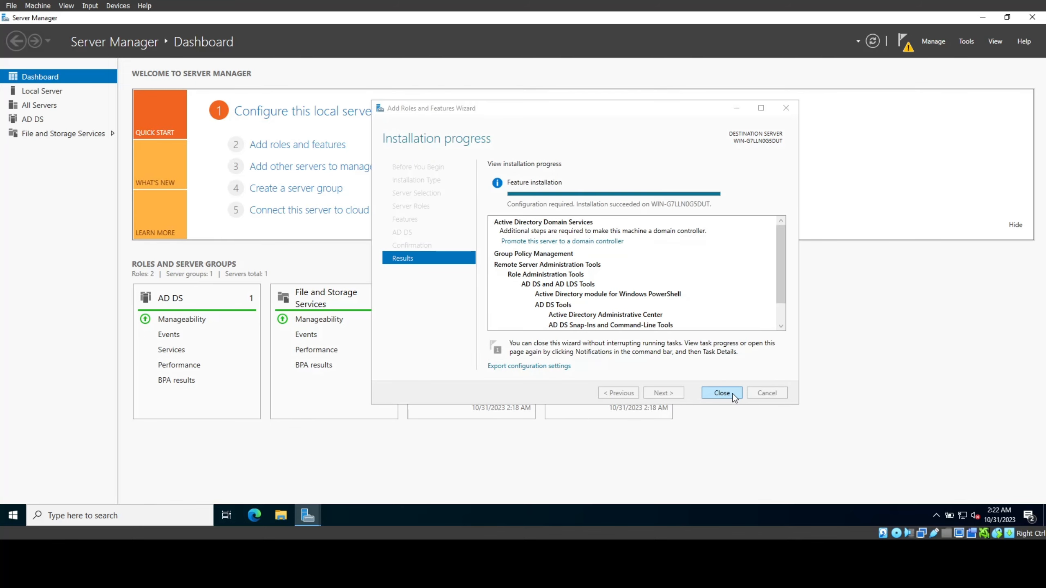
{"action": "left_click", "coordinate": [732, 396]}
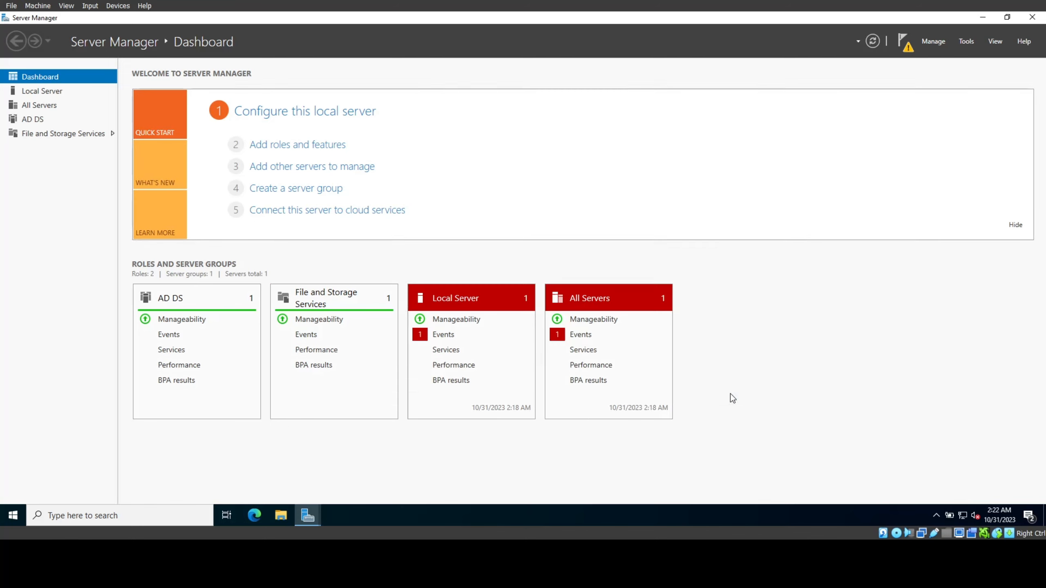
{"action": "left_click", "coordinate": [906, 45]}
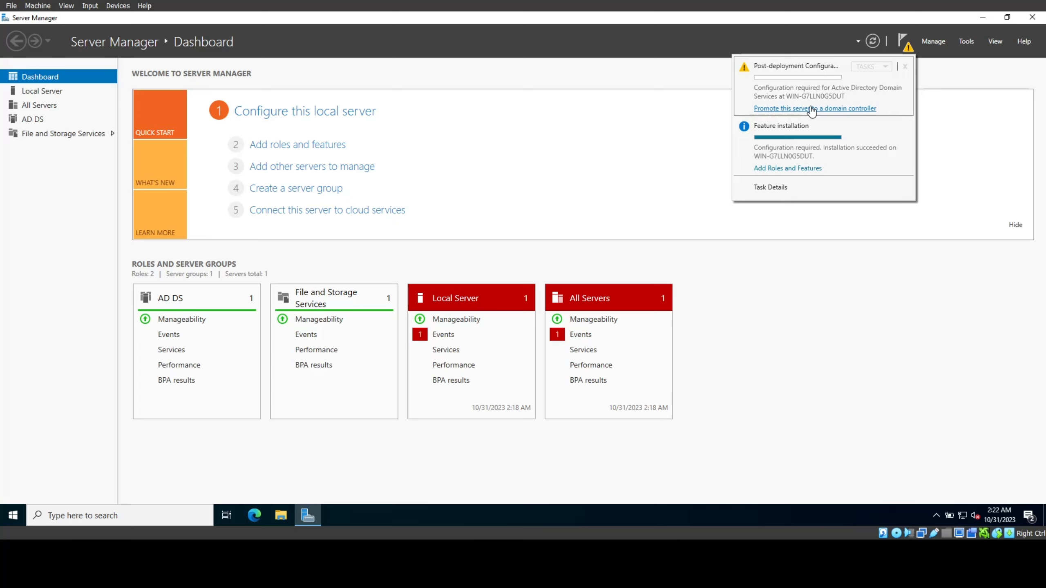
Step: Launch 'Promote this server to a domain controller' and select Add a new forest
{"action": "left_click", "coordinate": [851, 109]}
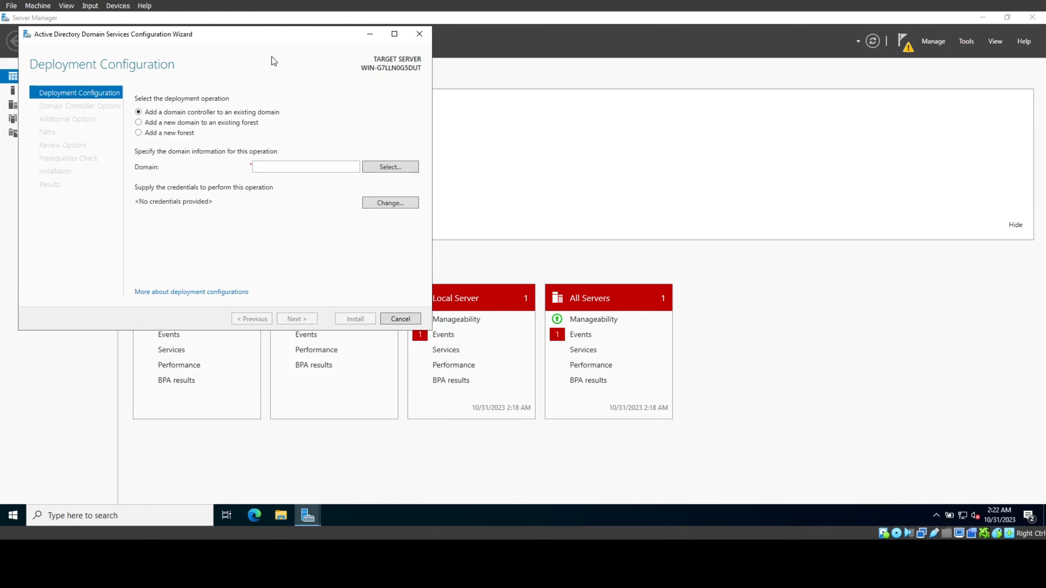
{"action": "left_click_drag", "start_coordinate": [268, 38], "coordinate": [351, 49]}
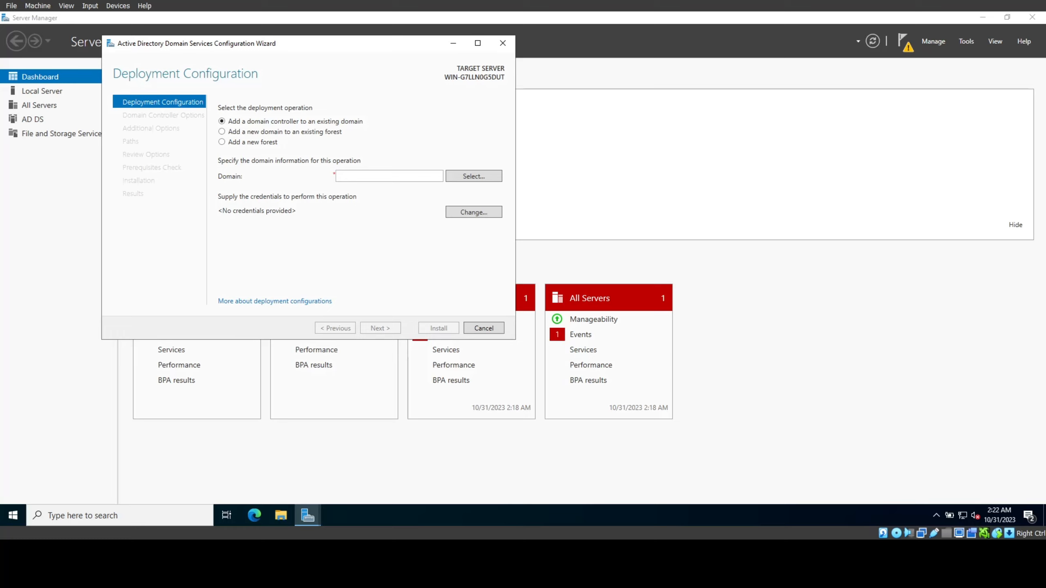
{"action": "left_click", "coordinate": [381, 172]}
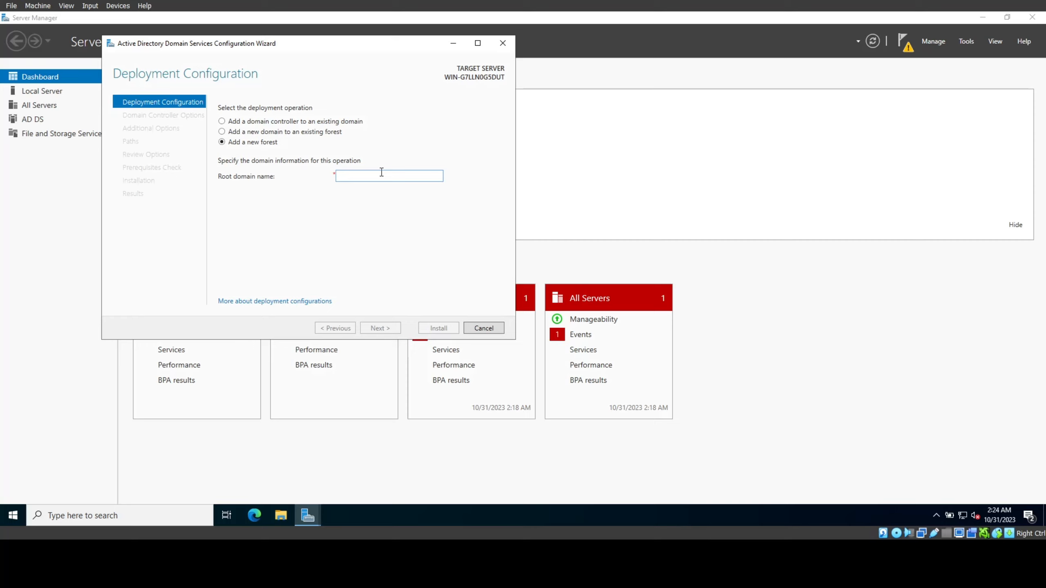
Step: Enter root domain 'dc.activedirecto' and the restore-mode password, reach Additional Options, then launch Settings
{"action": "type", "text": "dc.act"}
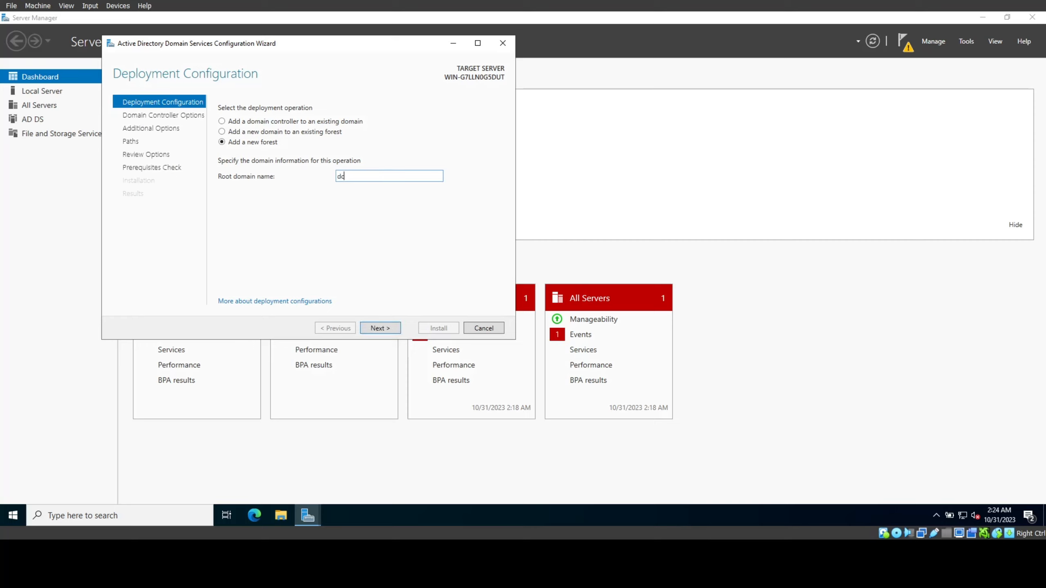
{"action": "type", "text": "ivedirectory"}
{"action": "left_click", "coordinate": [389, 328]}
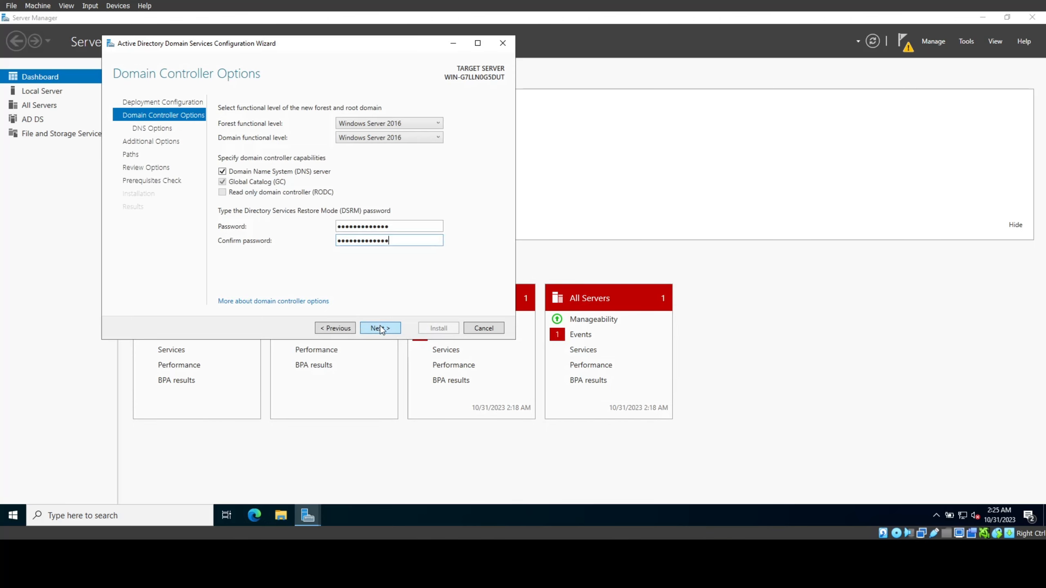
{"action": "left_click", "coordinate": [381, 328]}
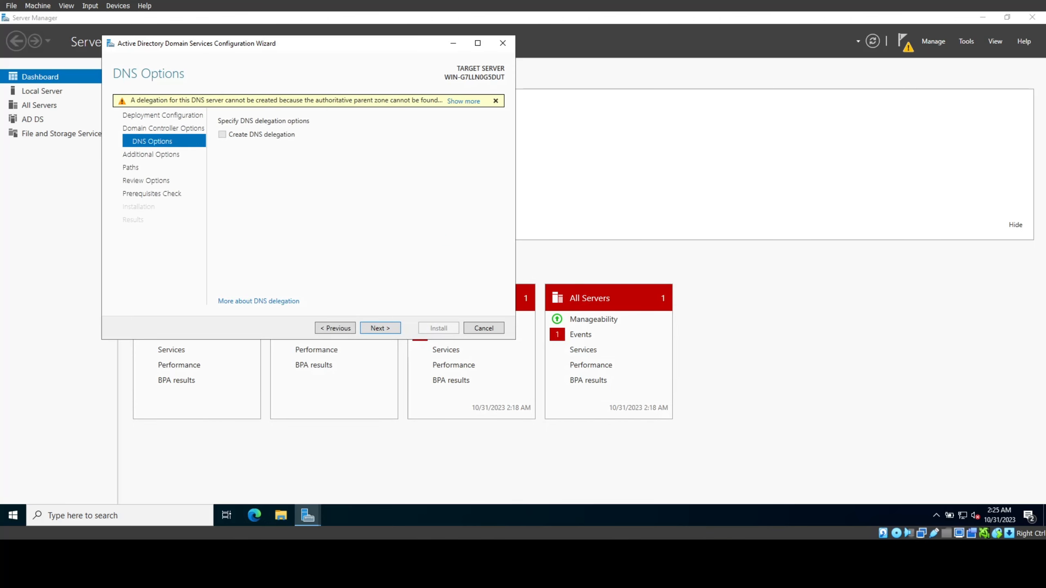
{"action": "left_click", "coordinate": [390, 329]}
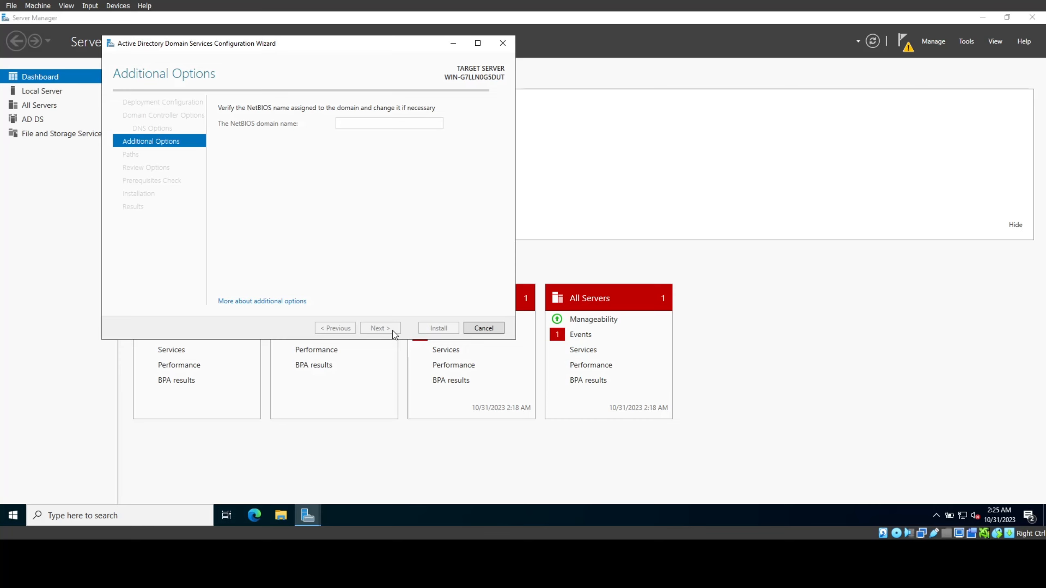
{"action": "key", "text": "super"}
{"action": "left_click", "coordinate": [37, 474]}
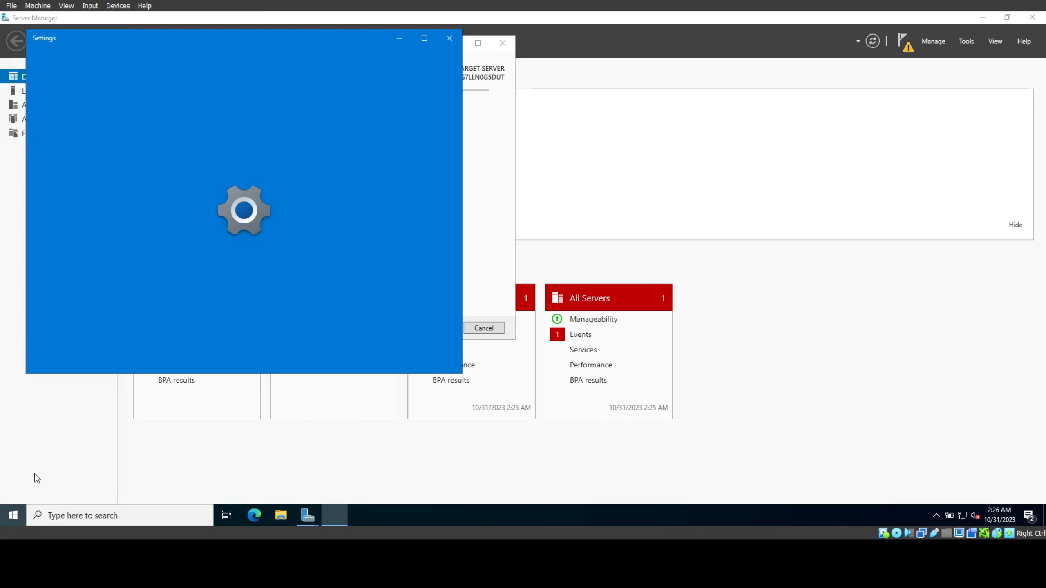
Step: Rename the computer to DC from System > About and restart the server
{"action": "left_click", "coordinate": [270, 156]}
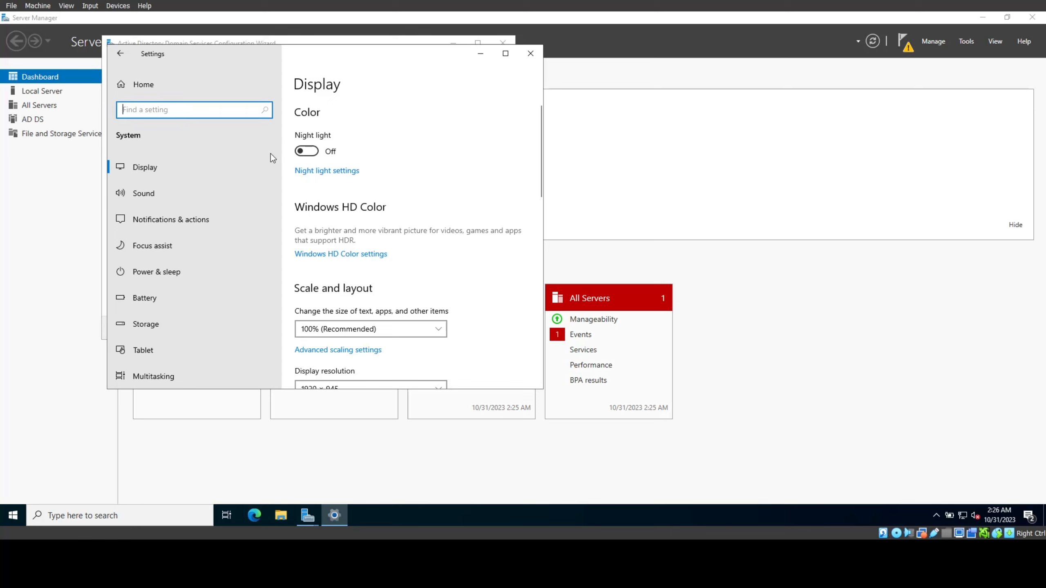
{"action": "scroll", "coordinate": [170, 324], "scroll_direction": "down", "scroll_amount": 3}
{"action": "left_click", "coordinate": [170, 324]}
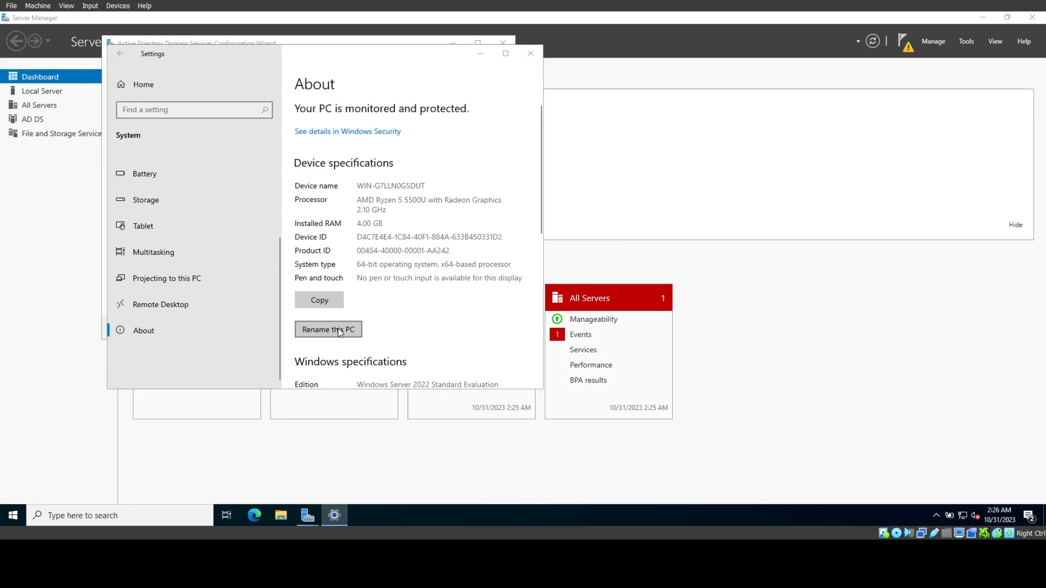
{"action": "left_click", "coordinate": [339, 330]}
{"action": "type", "text": "D"}
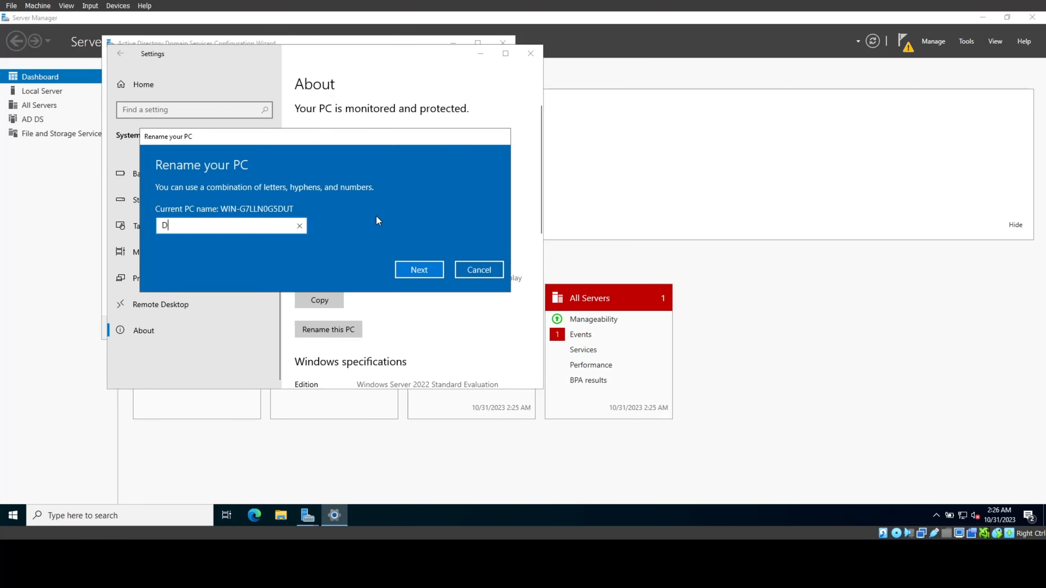
{"action": "type", "text": "C"}
{"action": "left_click", "coordinate": [428, 273]}
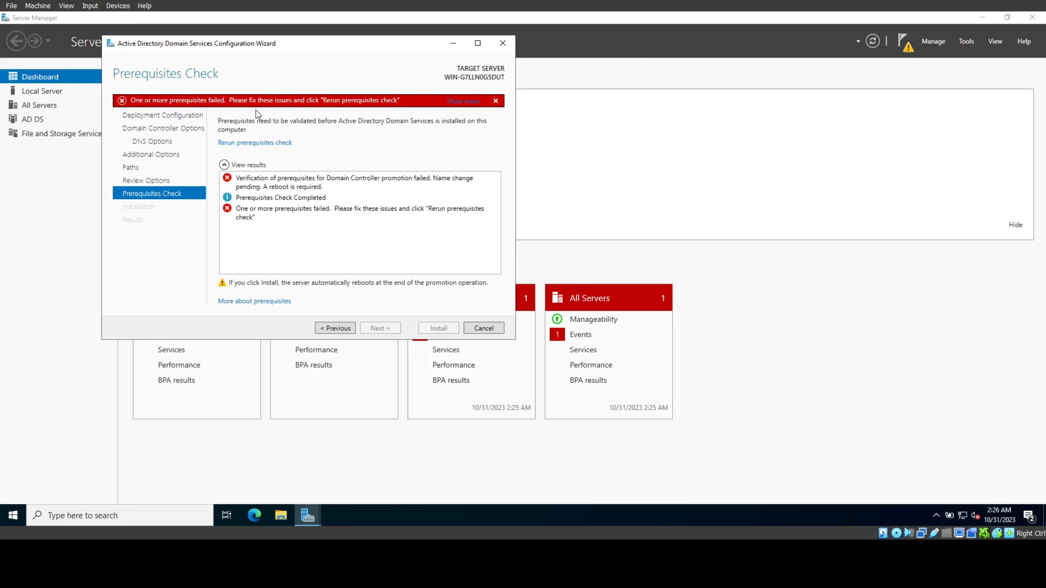
{"action": "left_click", "coordinate": [286, 208]}
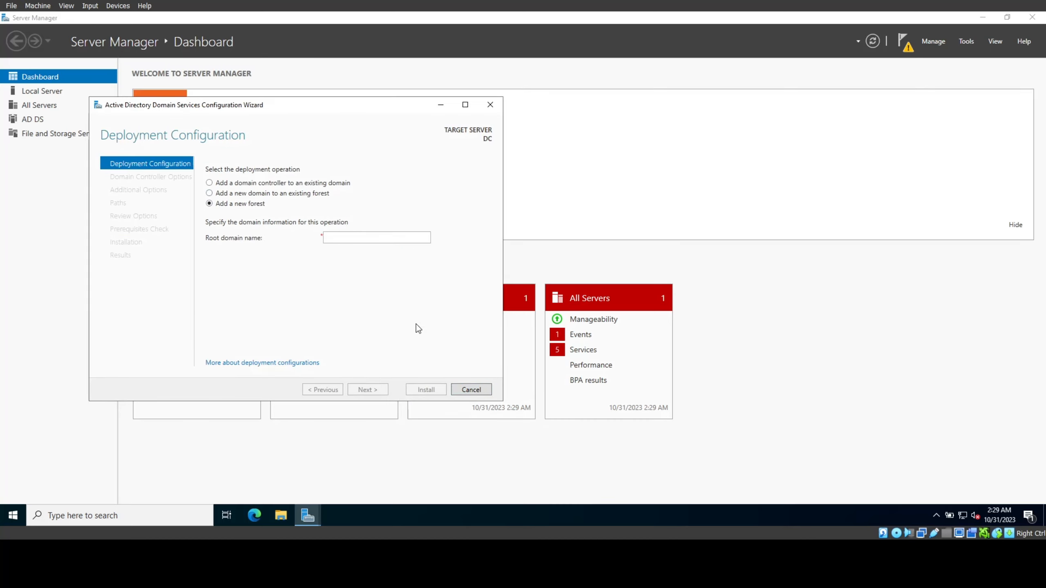
Step: Set the new forest's root domain name to dc.local
{"action": "left_click", "coordinate": [394, 239]}
{"action": "type", "text": "A"}
{"action": "key", "text": "BackSpace"}
{"action": "type", "text": "D"}
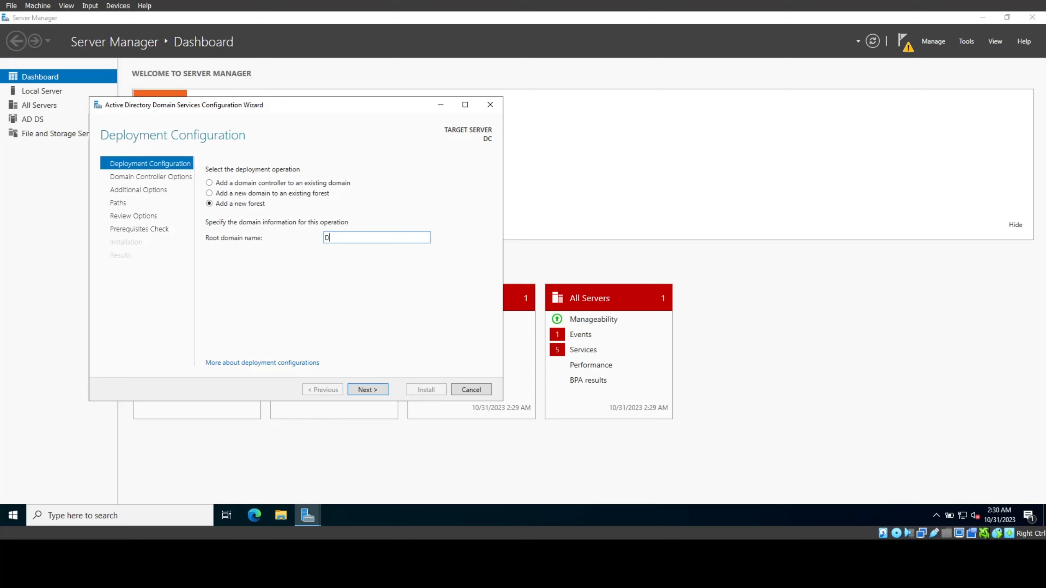
{"action": "key", "text": "BackSpace"}
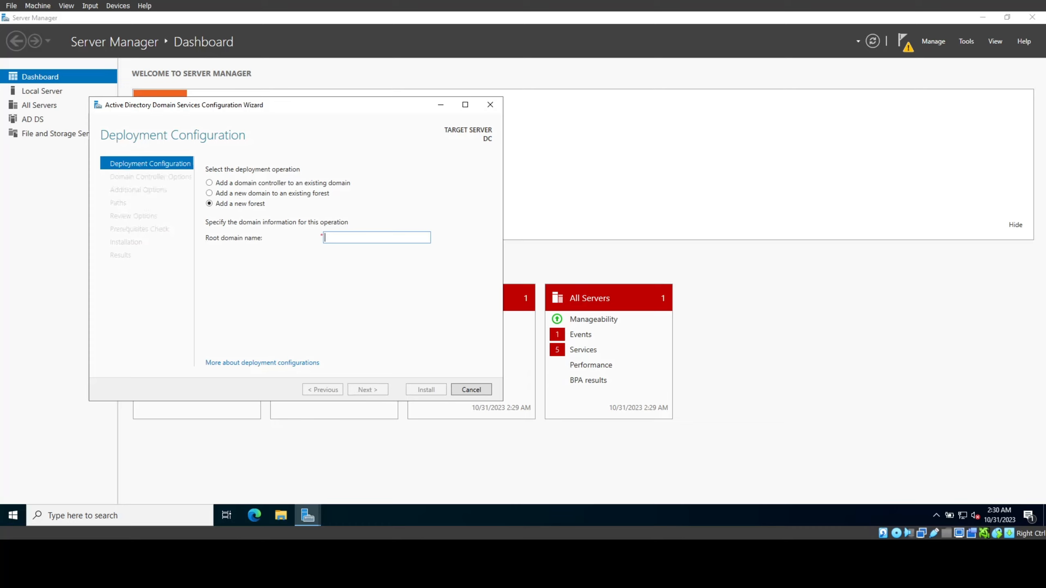
{"action": "type", "text": "dc"}
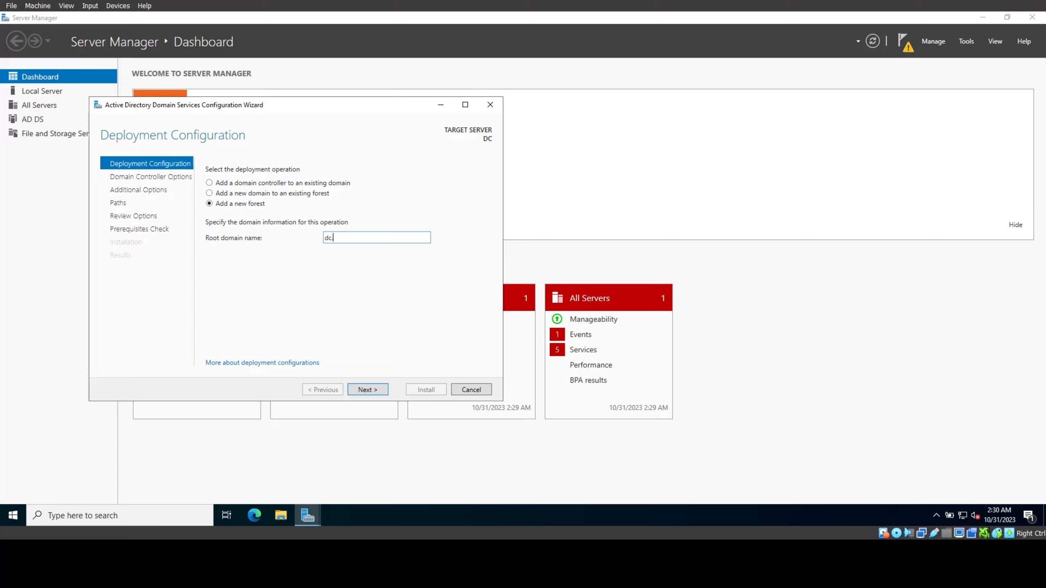
{"action": "type", "text": ".local"}
{"action": "key", "text": "Return"}
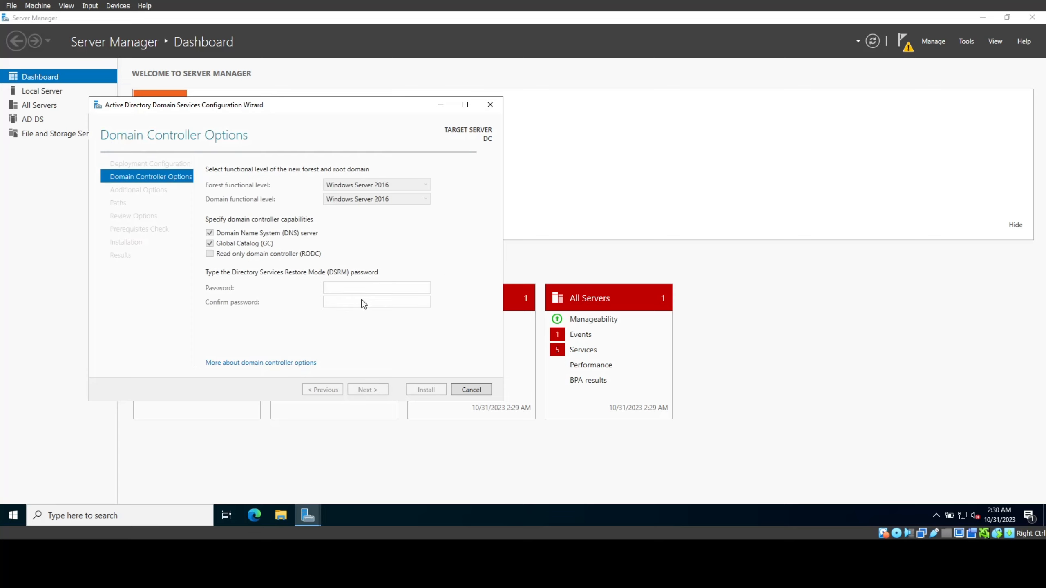
Step: Enter the restore-mode password and advance through DNS, paths and review to the prerequisites check
{"action": "left_click", "coordinate": [375, 288]}
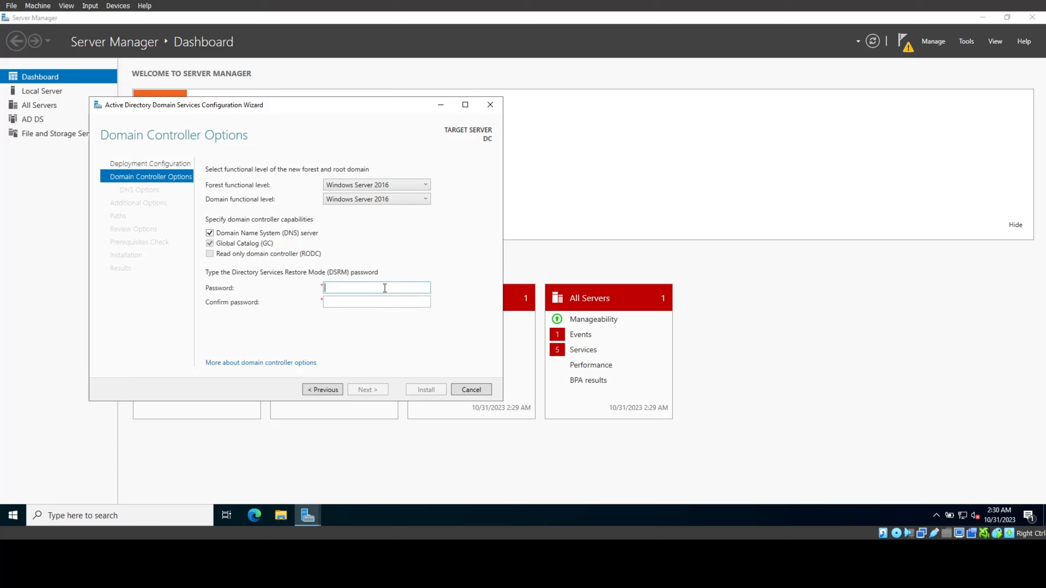
{"action": "type", "text": "P●●●●●"}
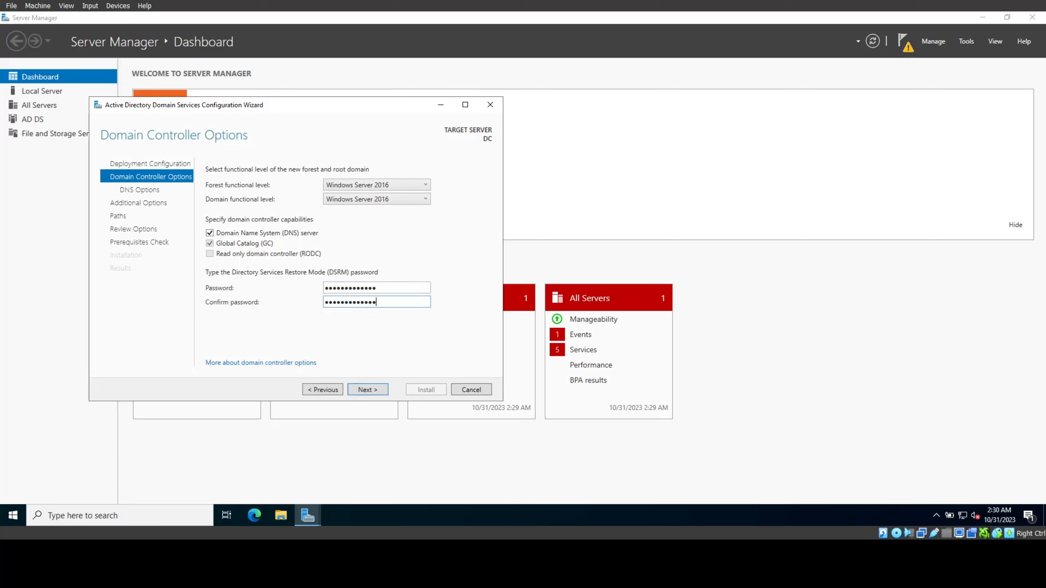
{"action": "key", "text": "Return"}
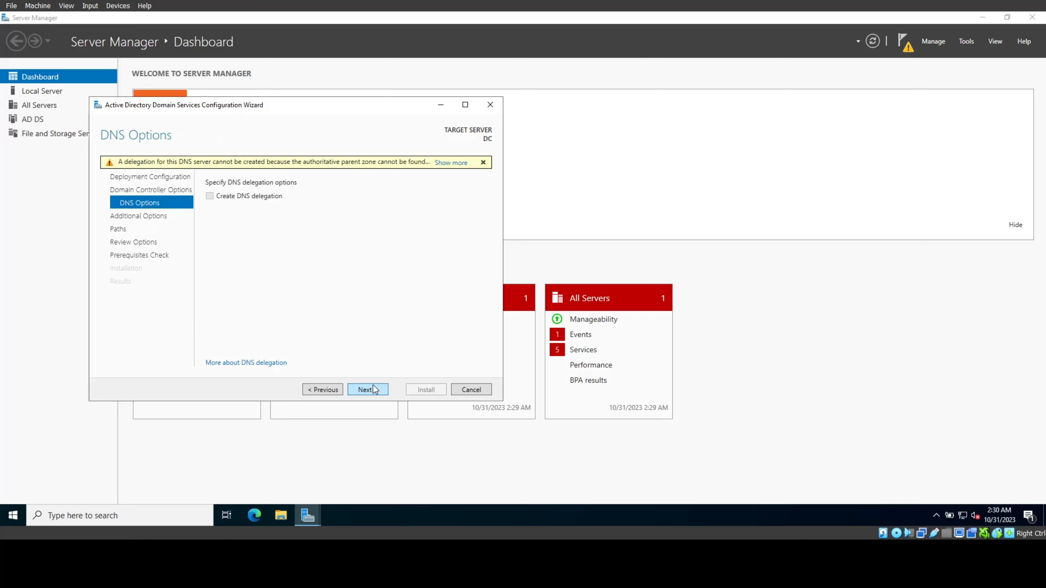
{"action": "left_click", "coordinate": [371, 388]}
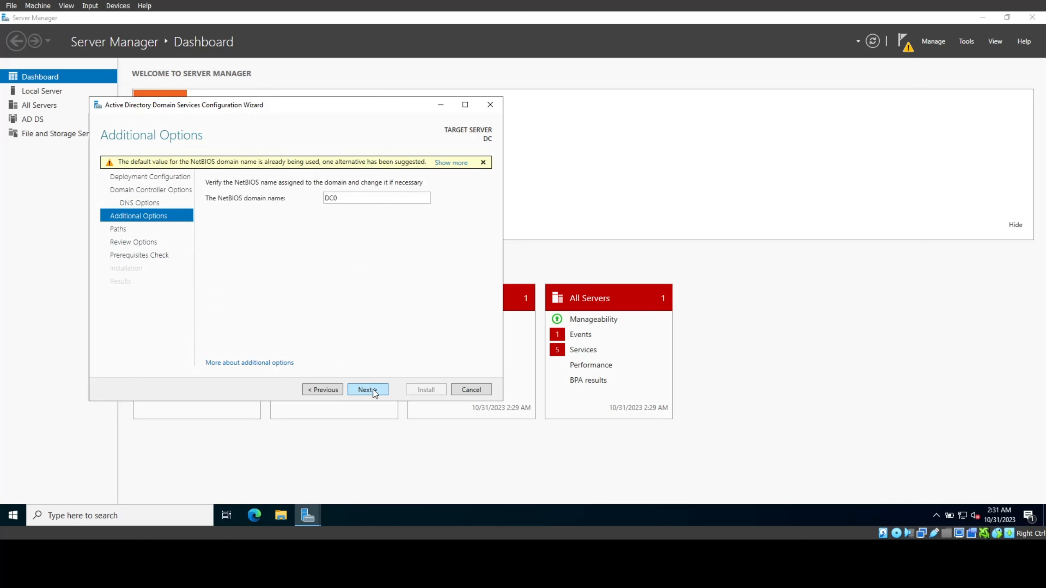
{"action": "left_click", "coordinate": [374, 390]}
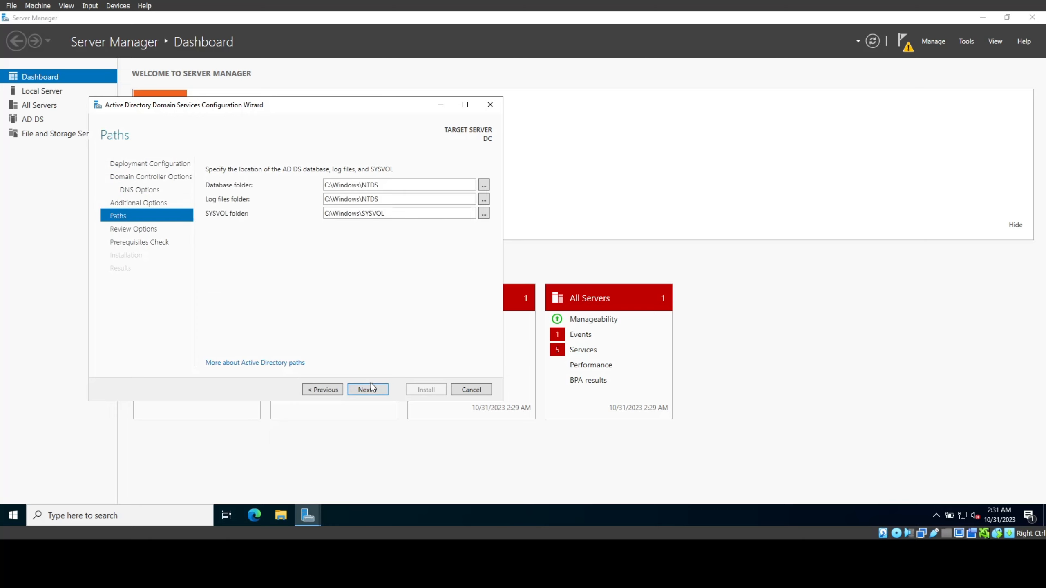
{"action": "left_click", "coordinate": [371, 390]}
{"action": "left_click", "coordinate": [371, 390]}
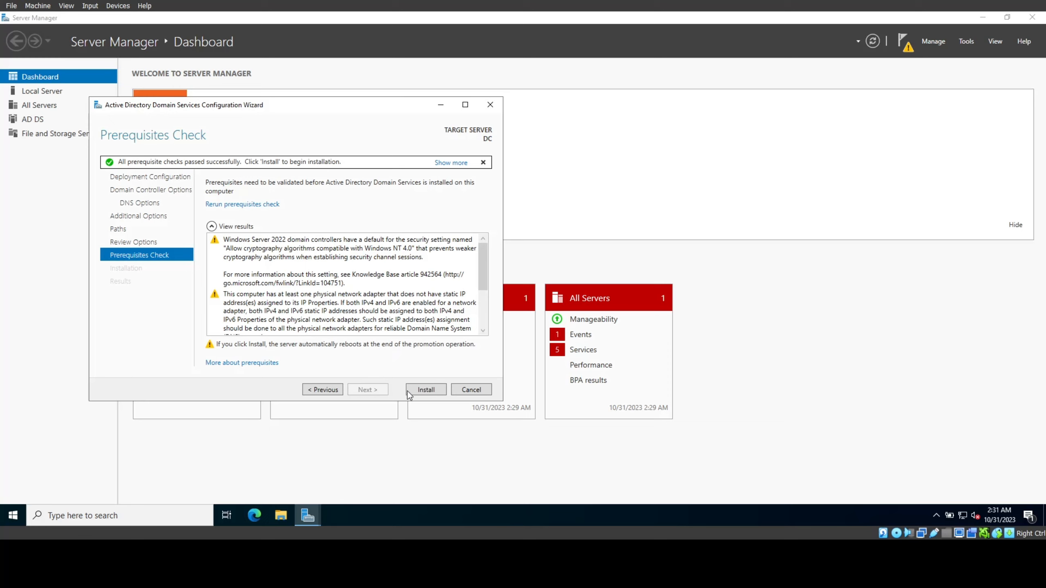
Step: Install AD DS, then sign back in as the domain Administrator after the reboot
{"action": "left_click", "coordinate": [425, 390]}
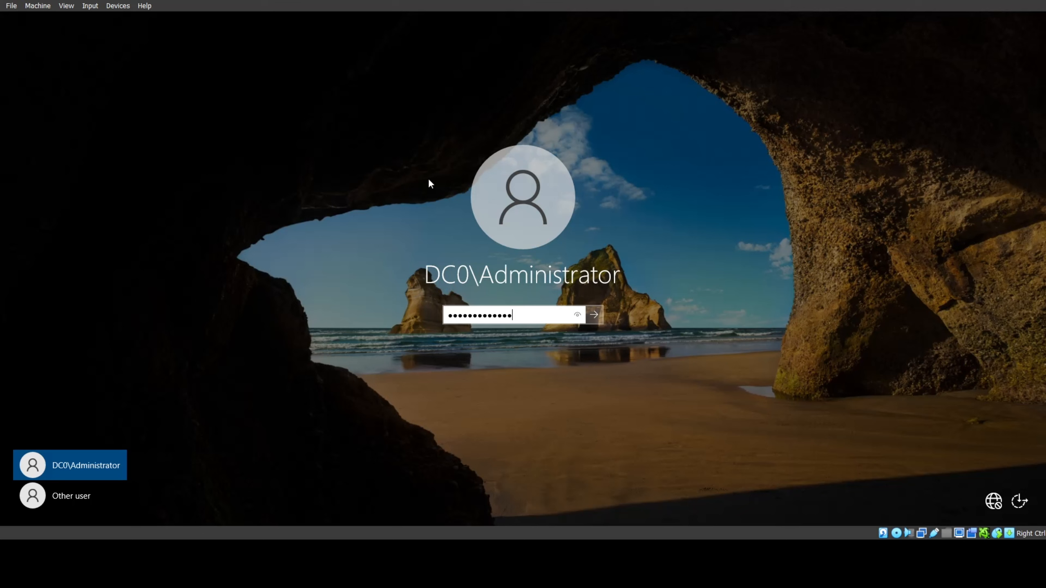
{"action": "left_click", "coordinate": [592, 313]}
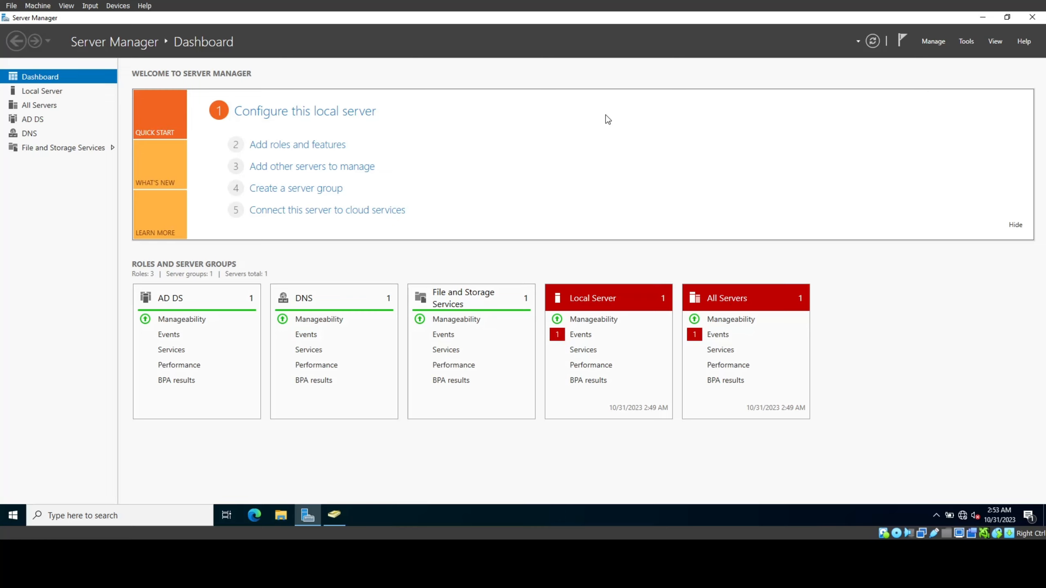
{"action": "left_click", "coordinate": [309, 153]}
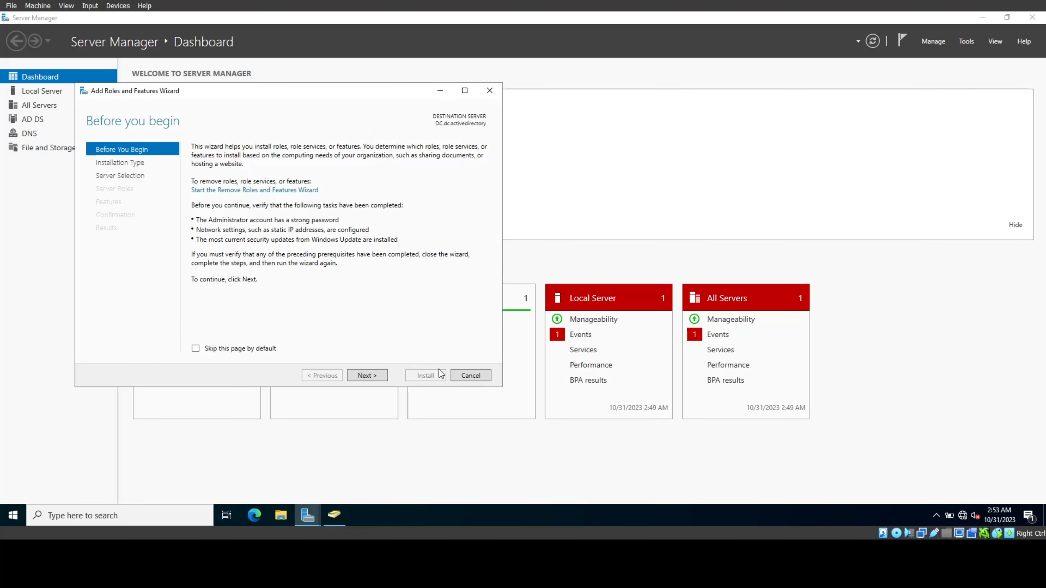
Step: Select Active Directory Certificate Services for this server and advance the wizard to confirmation
{"action": "left_click", "coordinate": [375, 376]}
{"action": "left_click", "coordinate": [375, 376]}
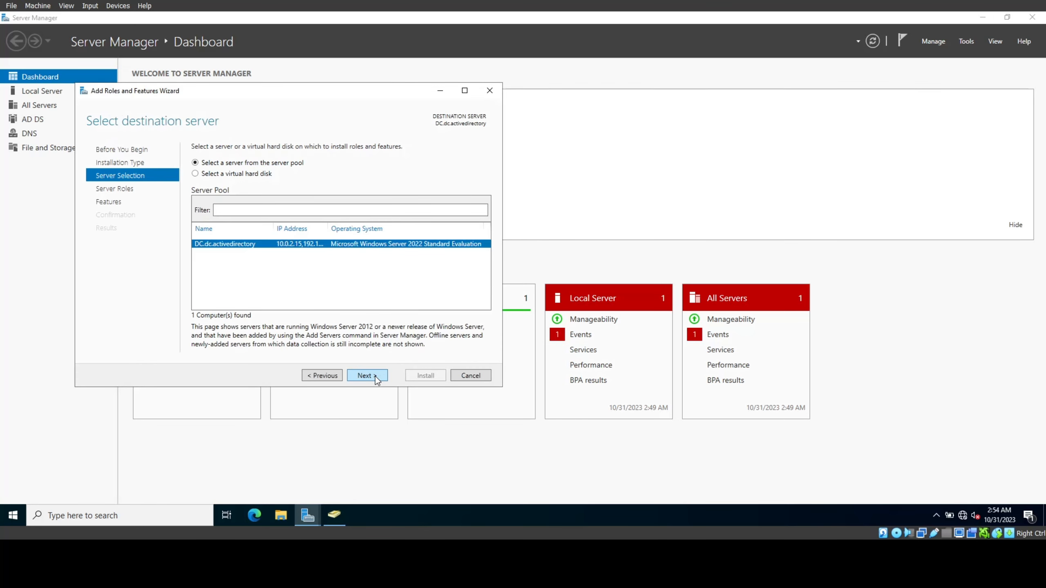
{"action": "left_click", "coordinate": [375, 377]}
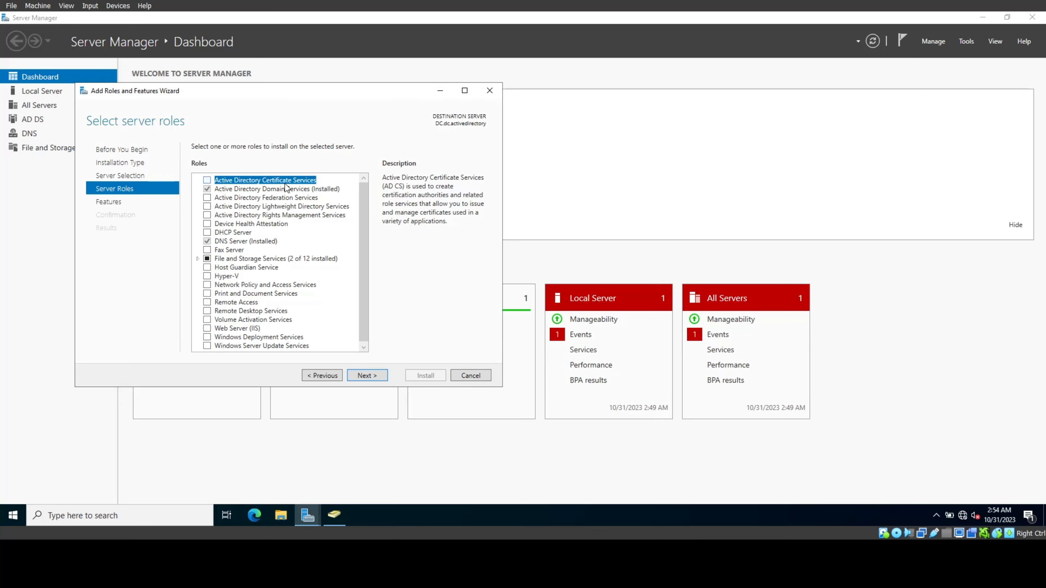
{"action": "left_click", "coordinate": [207, 181]}
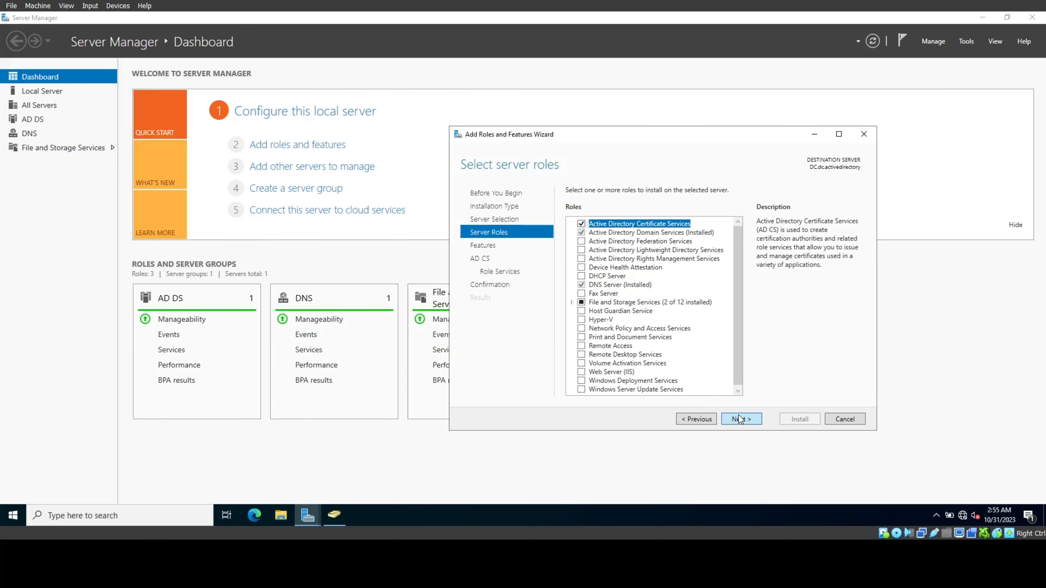
{"action": "left_click", "coordinate": [744, 416]}
{"action": "left_click", "coordinate": [744, 417]}
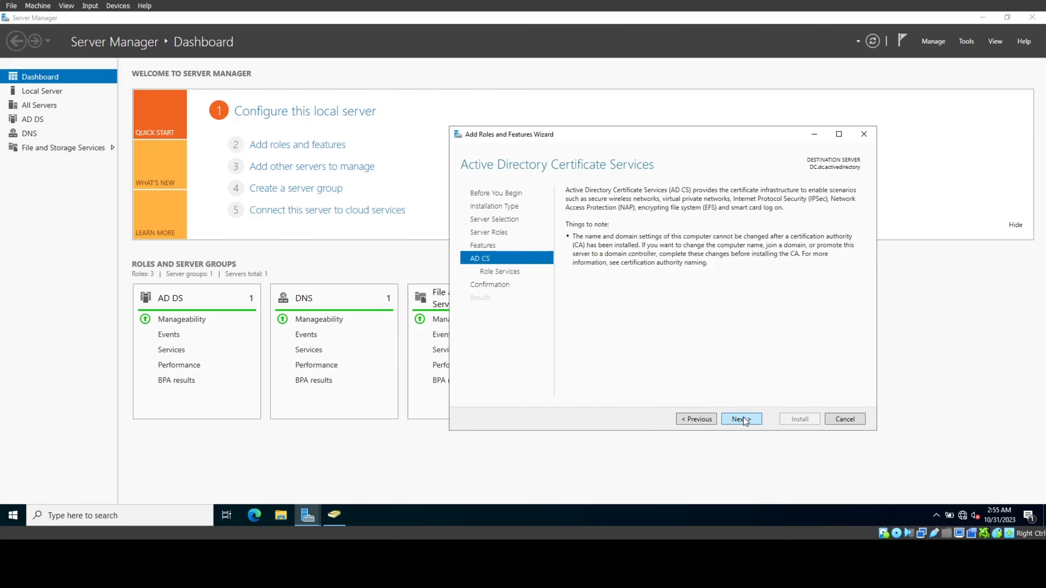
{"action": "left_click", "coordinate": [743, 418]}
{"action": "left_click", "coordinate": [744, 419]}
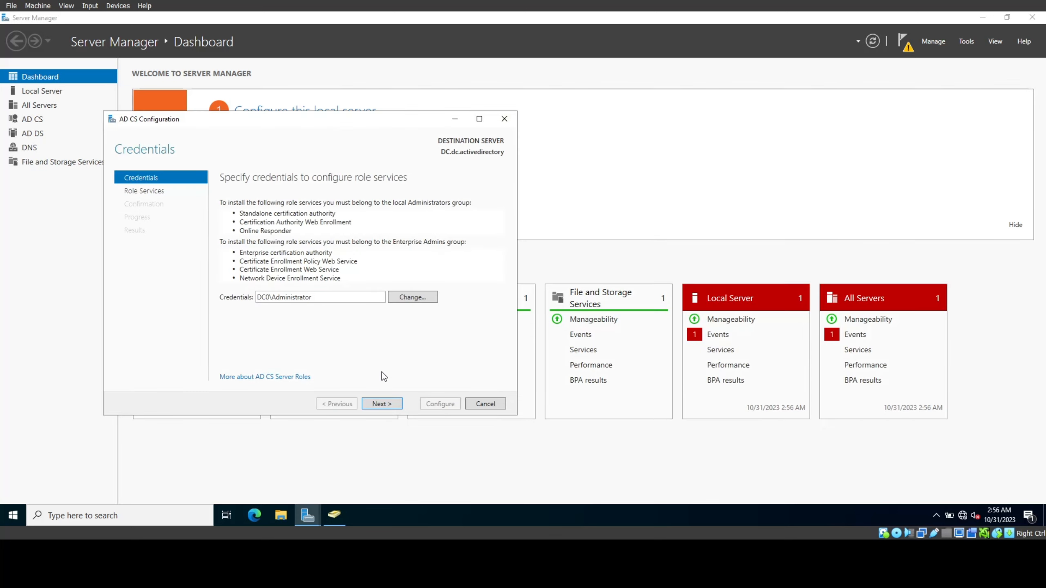
Step: Launch the AD CS post-deployment configuration from the Server Manager notifications
{"action": "left_click", "coordinate": [906, 47]}
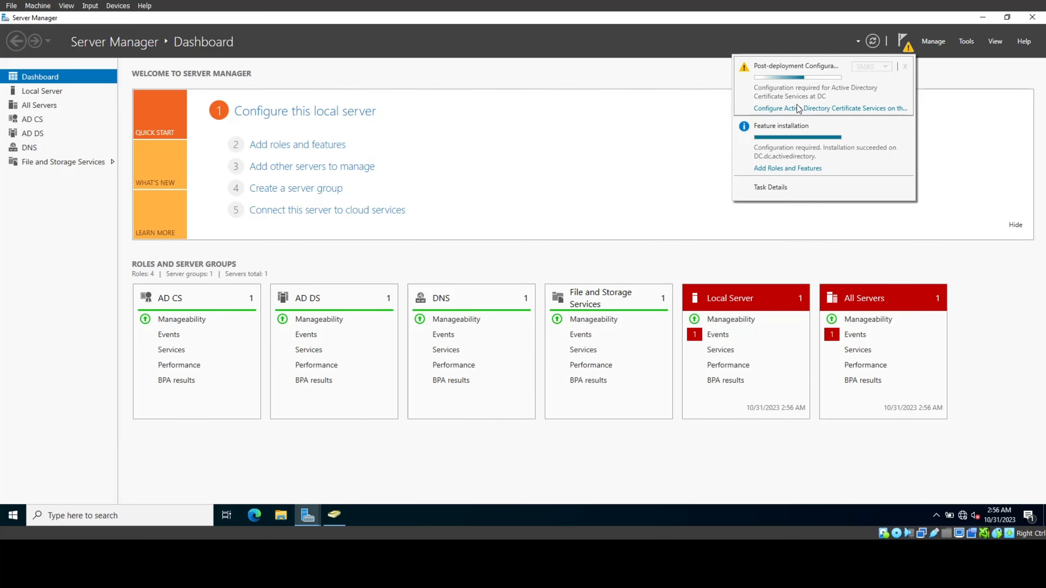
{"action": "left_click", "coordinate": [334, 515]}
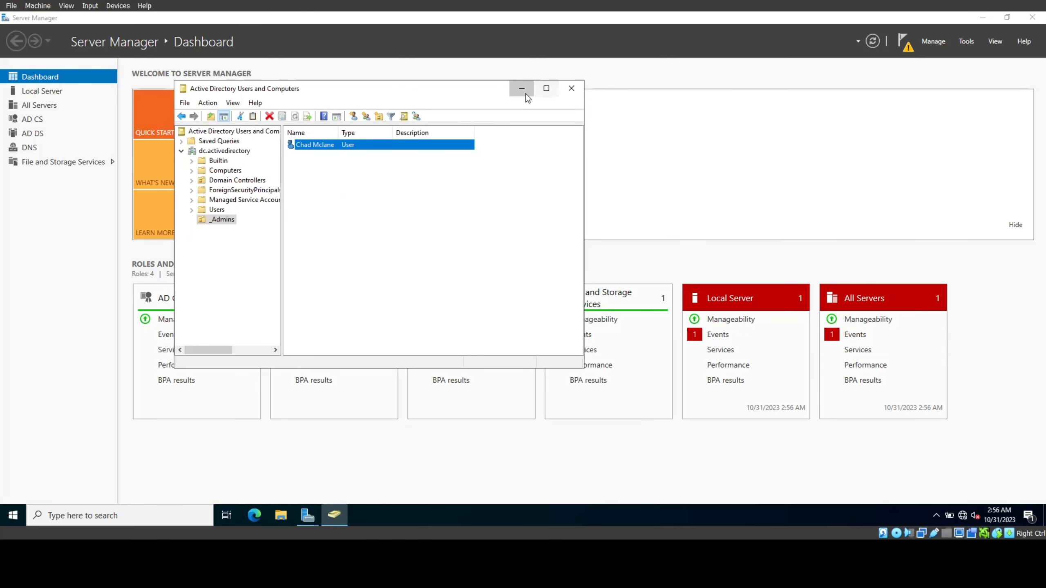
{"action": "left_click", "coordinate": [522, 89]}
{"action": "left_click", "coordinate": [904, 42]}
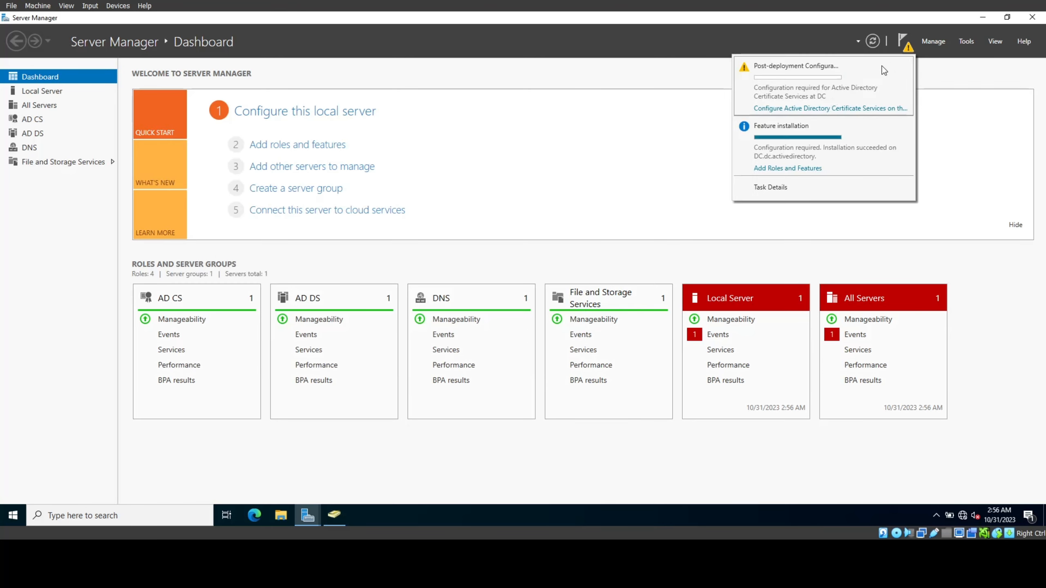
{"action": "left_click", "coordinate": [809, 111]}
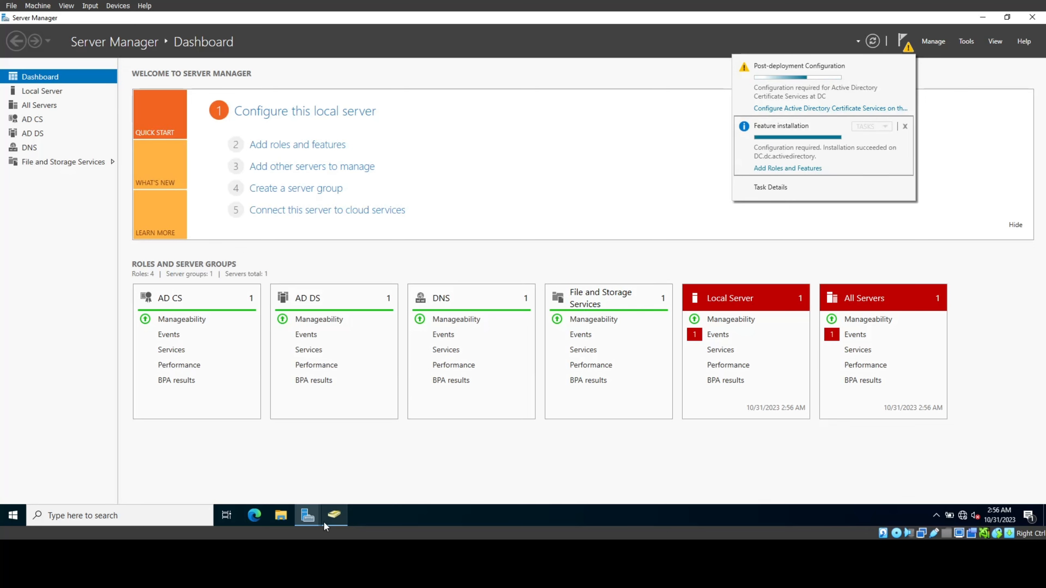
Step: Configure Certification Authority as an Enterprise Root CA with a new private key, named dc-DC-CA
{"action": "left_click", "coordinate": [253, 202]}
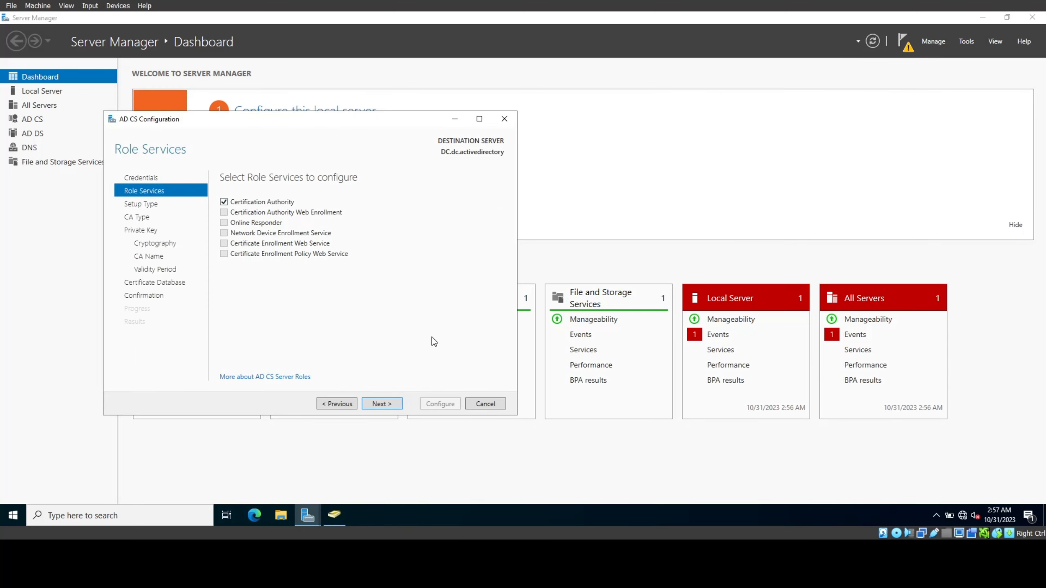
{"action": "left_click", "coordinate": [398, 407]}
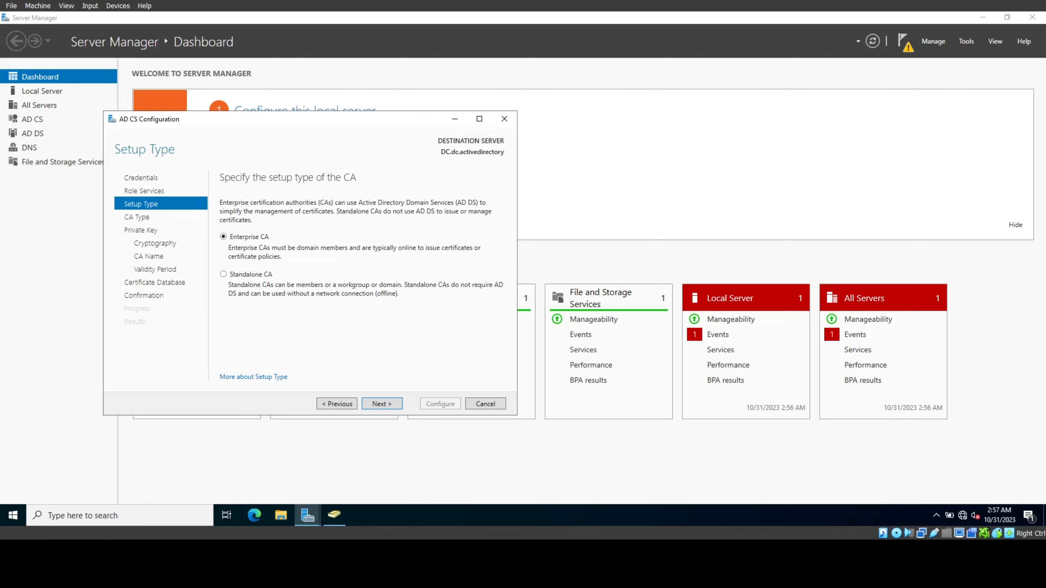
{"action": "left_click", "coordinate": [393, 405]}
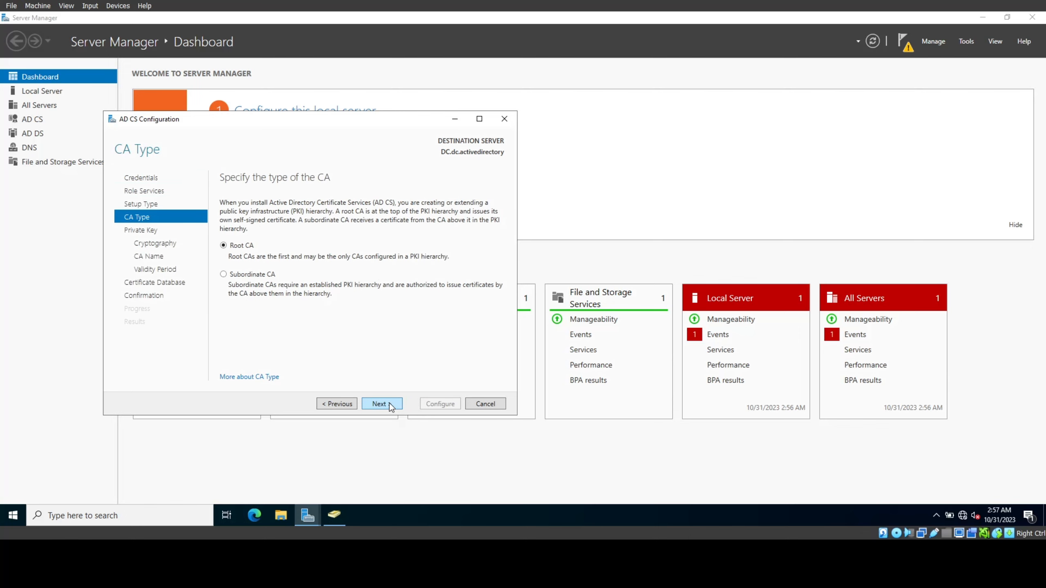
{"action": "left_click", "coordinate": [391, 407]}
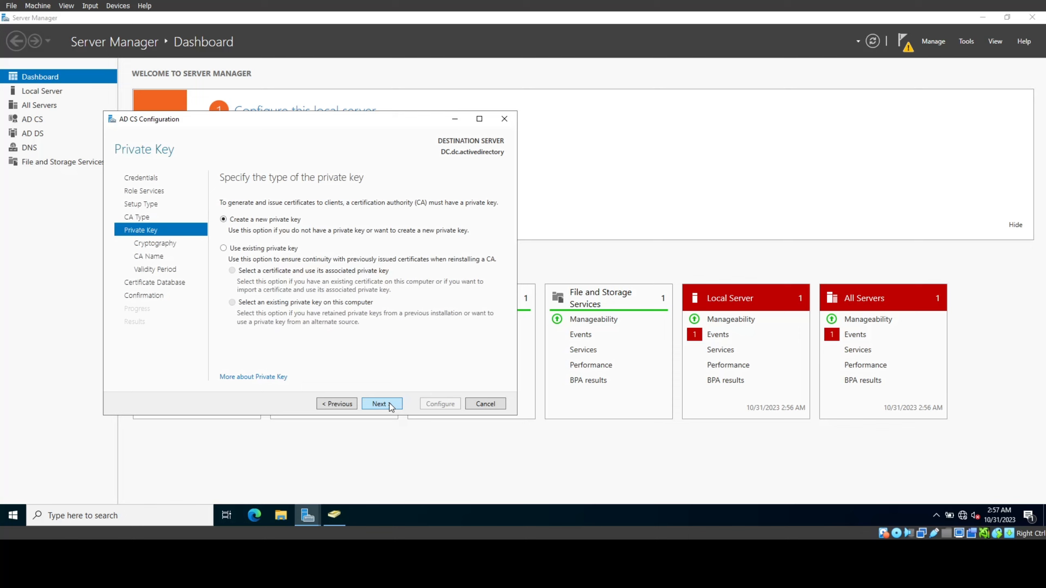
{"action": "left_click", "coordinate": [391, 407]}
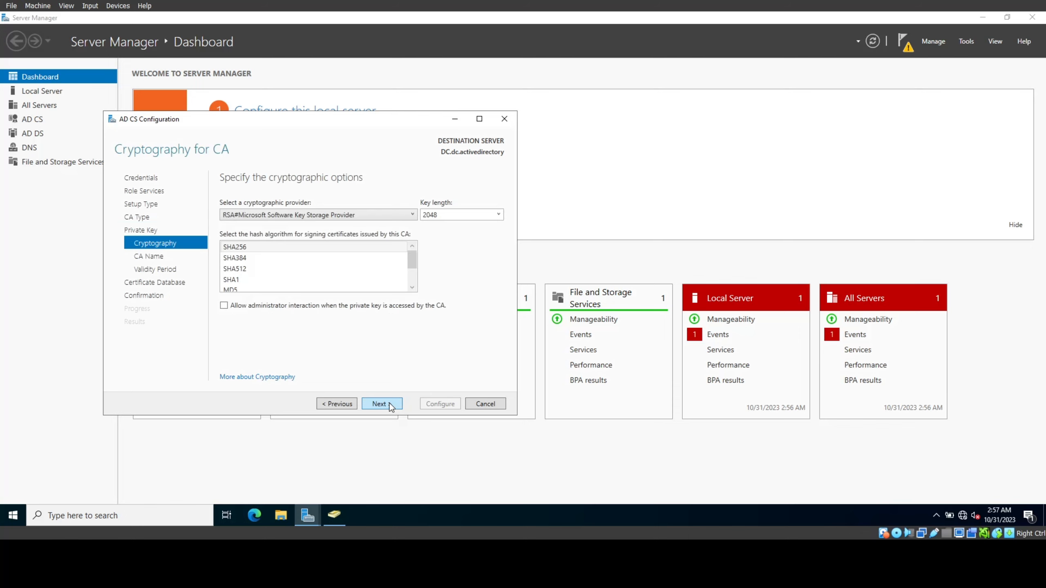
{"action": "left_click", "coordinate": [391, 406]}
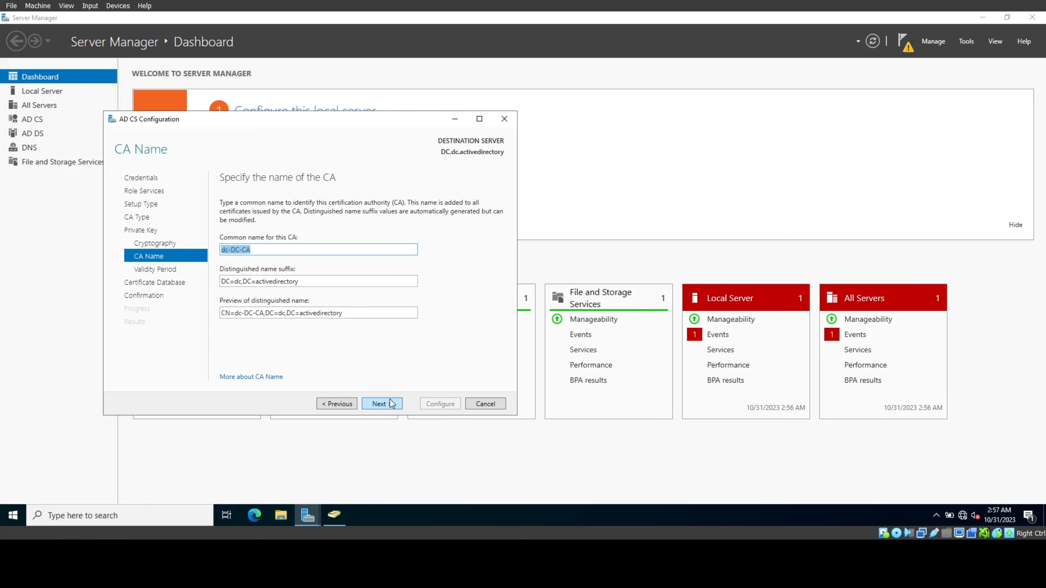
{"action": "left_click", "coordinate": [391, 404]}
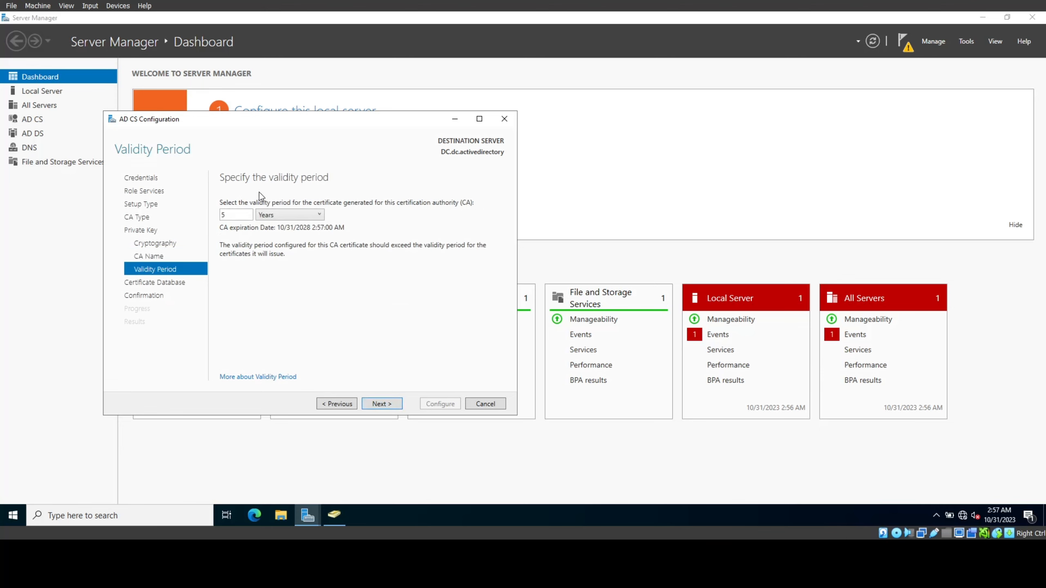
Step: Set a 100-year validity period, keep default database locations, and apply the CA configuration
{"action": "double_click", "coordinate": [222, 214]}
{"action": "type", "text": "100"}
{"action": "left_click", "coordinate": [386, 403]}
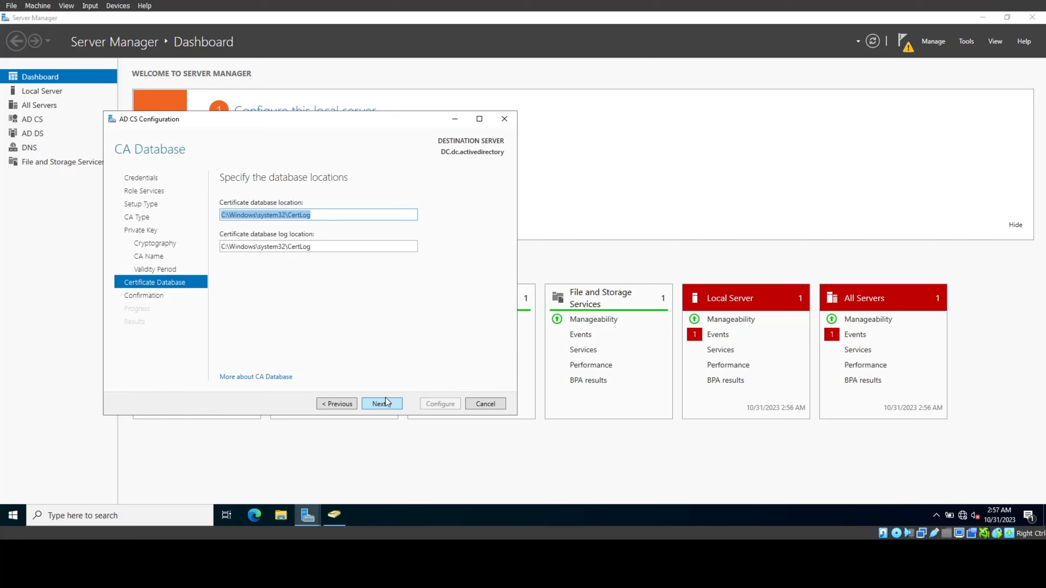
{"action": "left_click", "coordinate": [385, 403]}
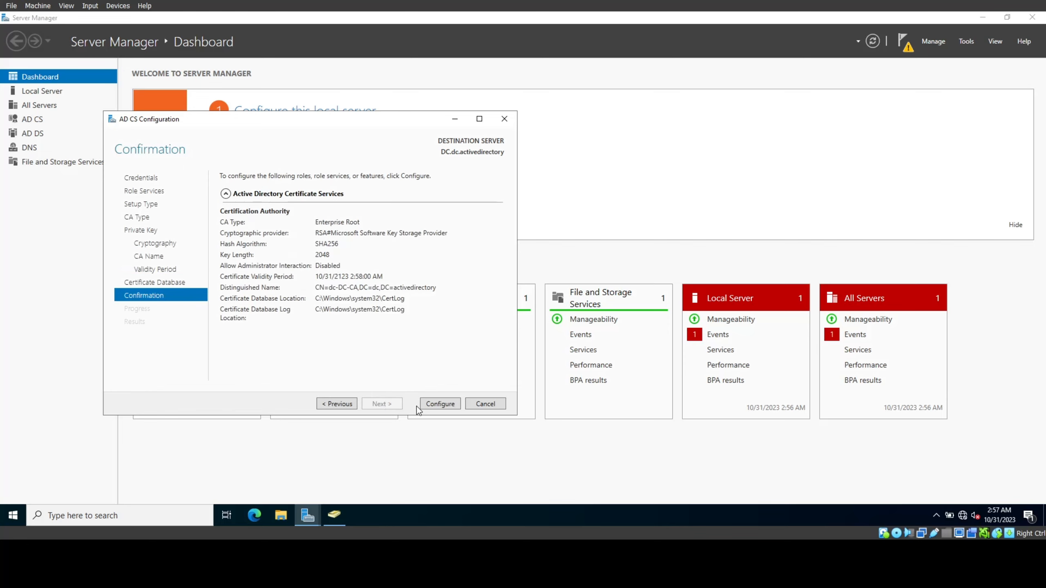
{"action": "left_click", "coordinate": [445, 407]}
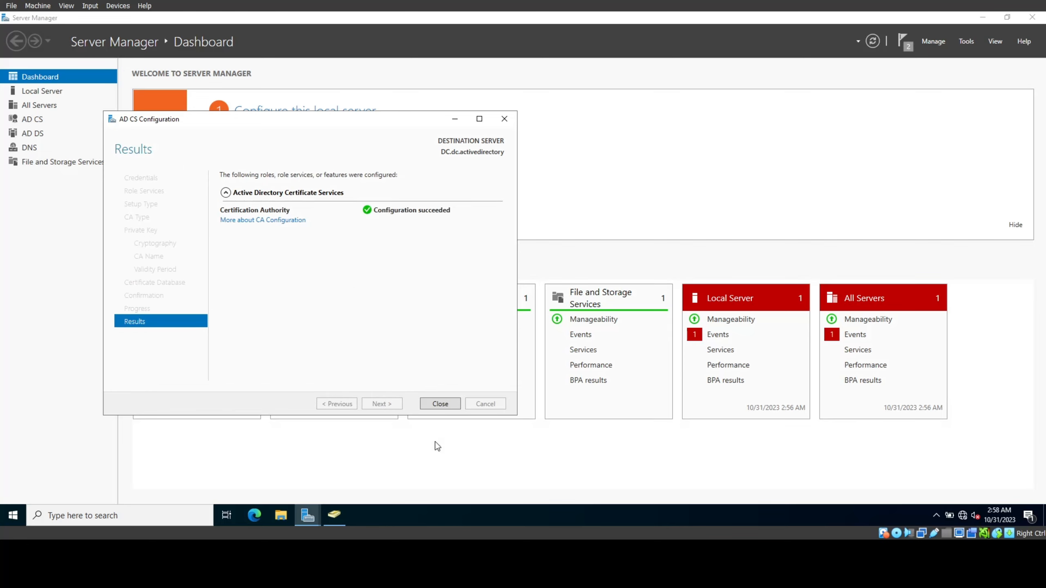
{"action": "left_click", "coordinate": [442, 408]}
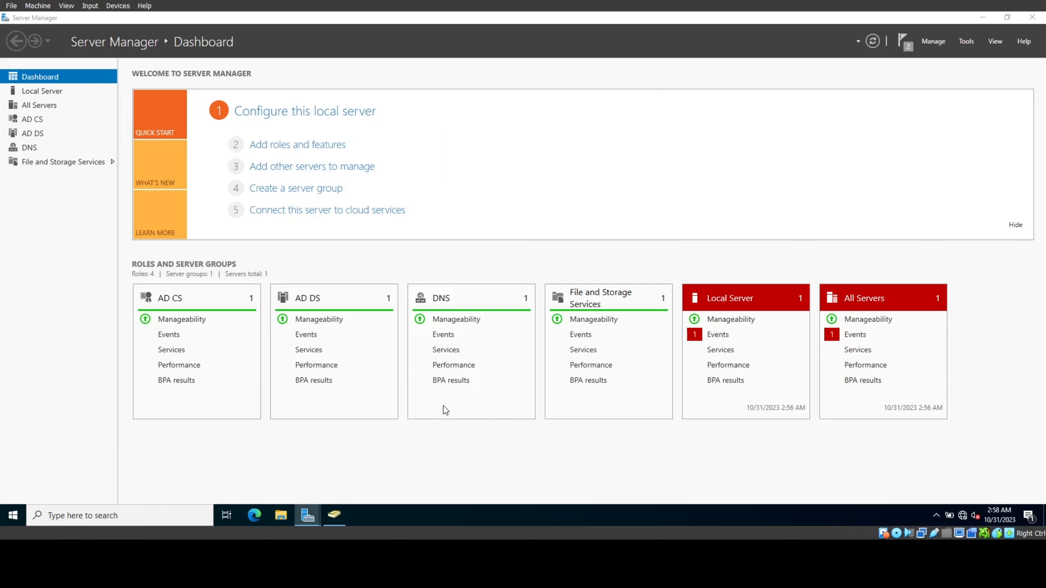
{"action": "left_click", "coordinate": [960, 43]}
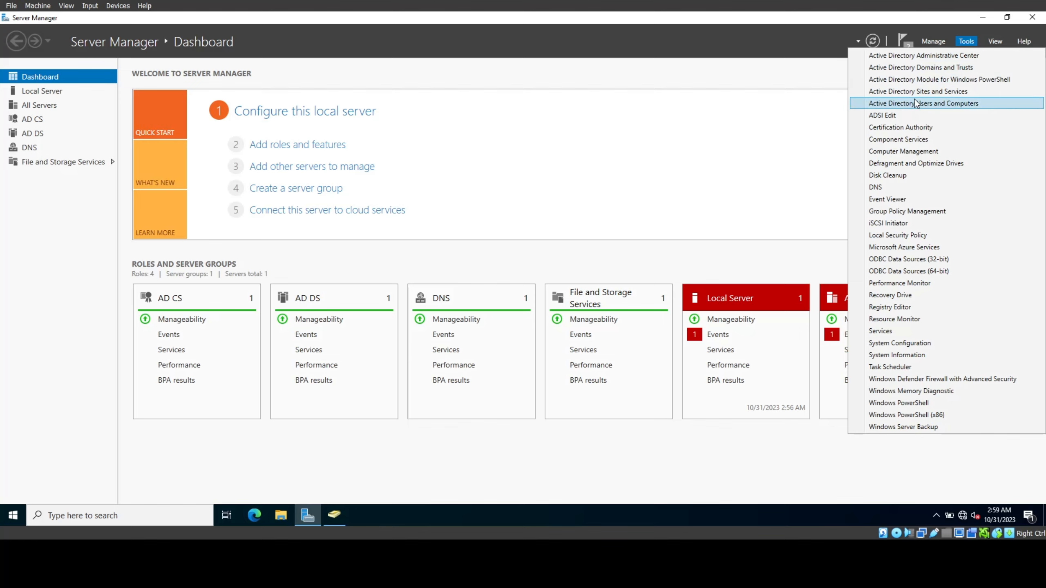
Step: Launch Active Directory Users and Computers and expand the dc.activedirectory domain
{"action": "key", "text": "super"}
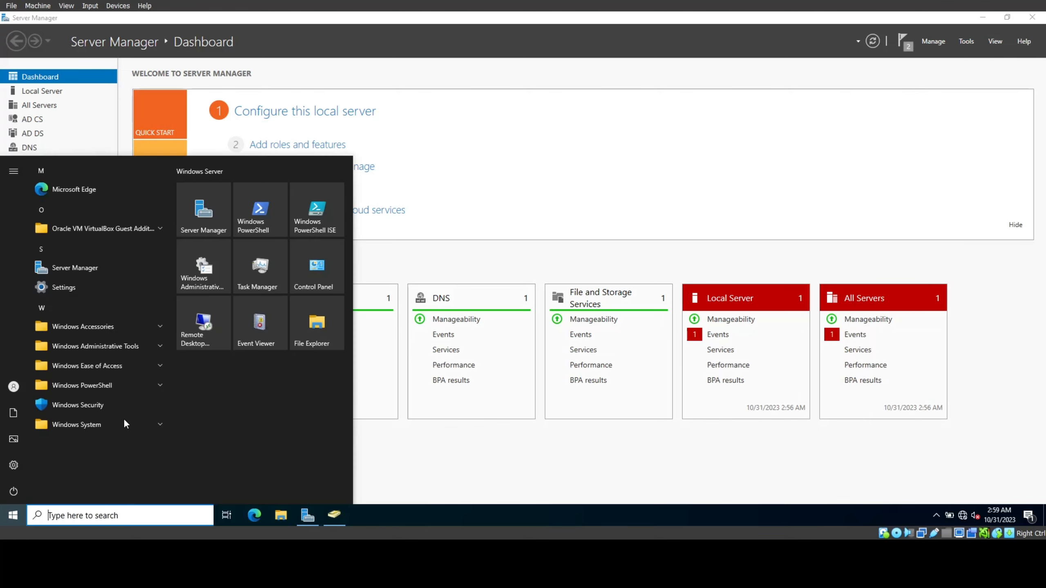
{"action": "left_click", "coordinate": [149, 345]}
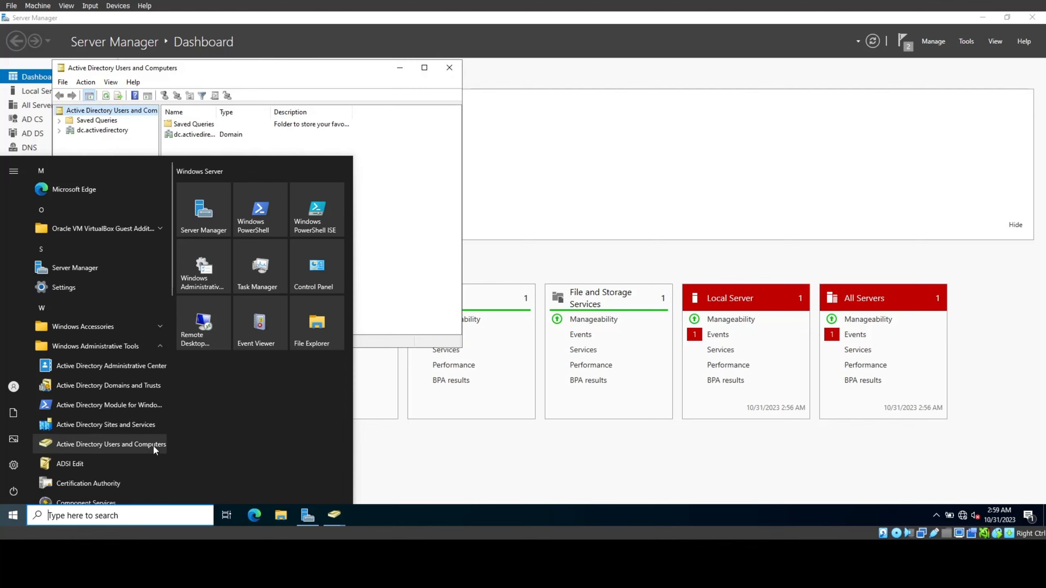
{"action": "left_click", "coordinate": [280, 69]}
{"action": "left_click_drag", "start_coordinate": [278, 68], "coordinate": [502, 80]}
{"action": "double_click", "coordinate": [303, 142]}
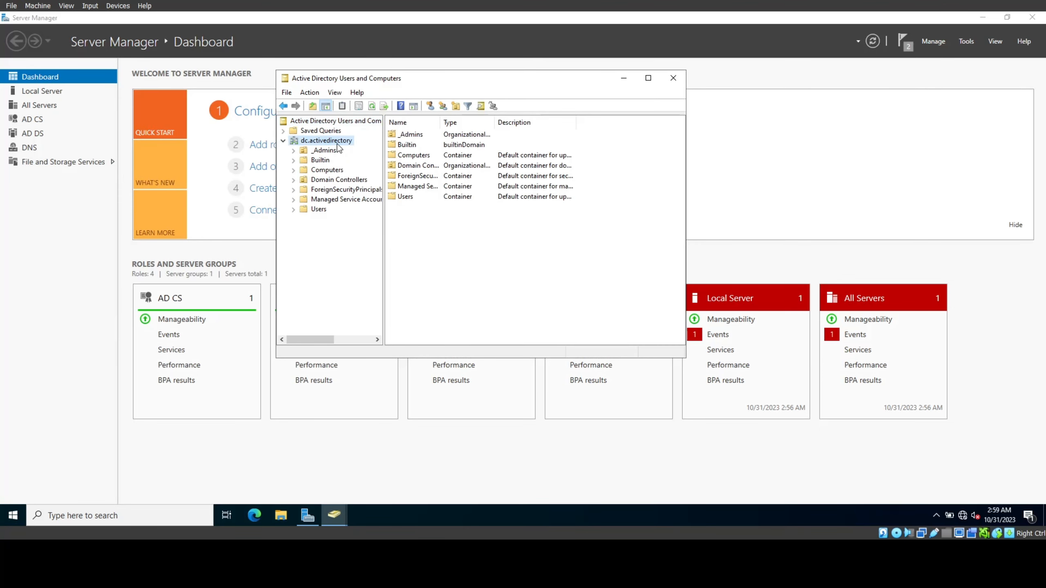
{"action": "right_click", "coordinate": [328, 142]}
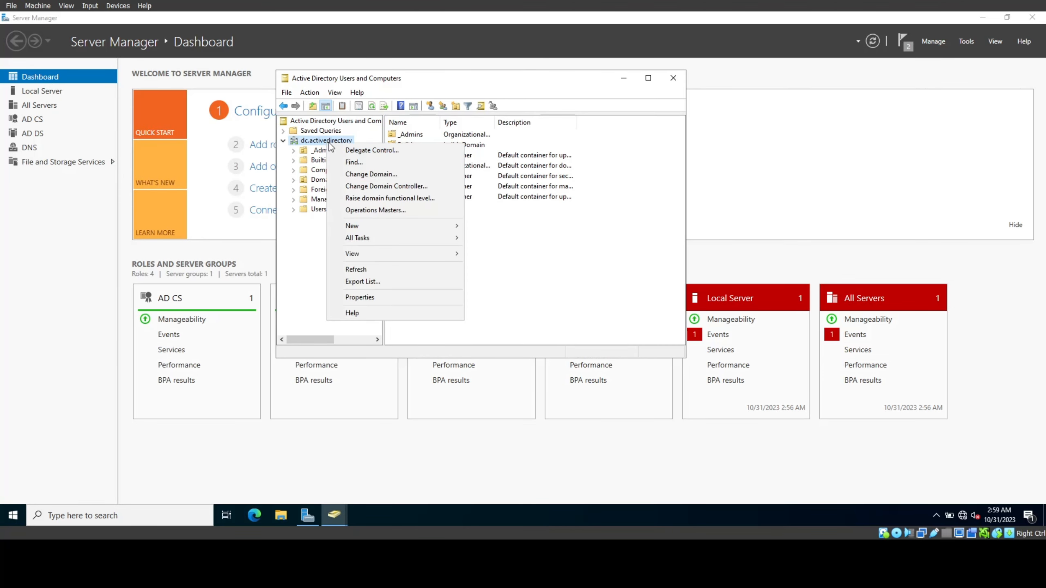
Step: Start a new user in the _Admins unit with its first name, last name and logon name
{"action": "mouse_move", "coordinate": [369, 226]}
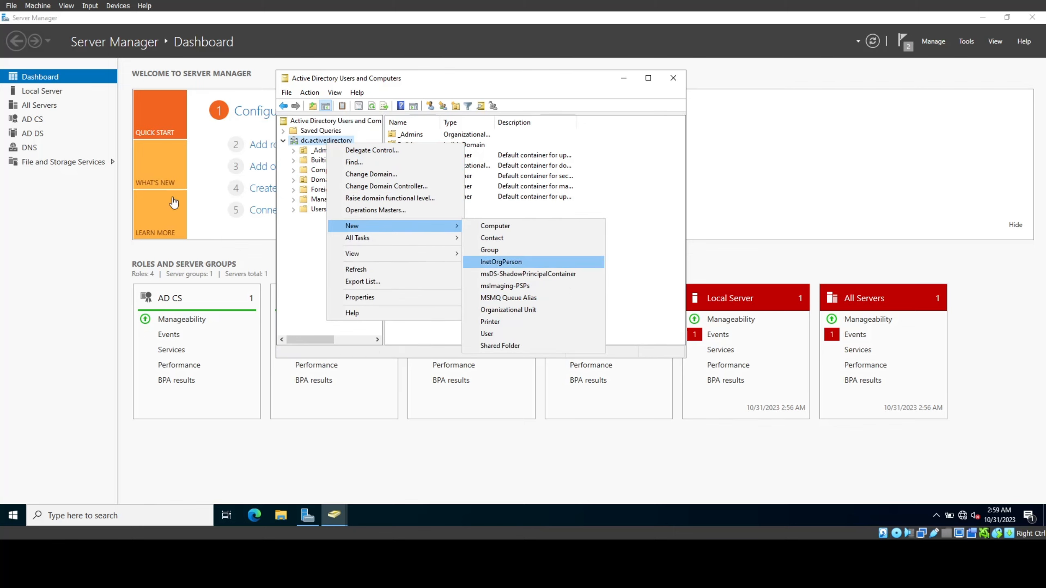
{"action": "left_click", "coordinate": [315, 151]}
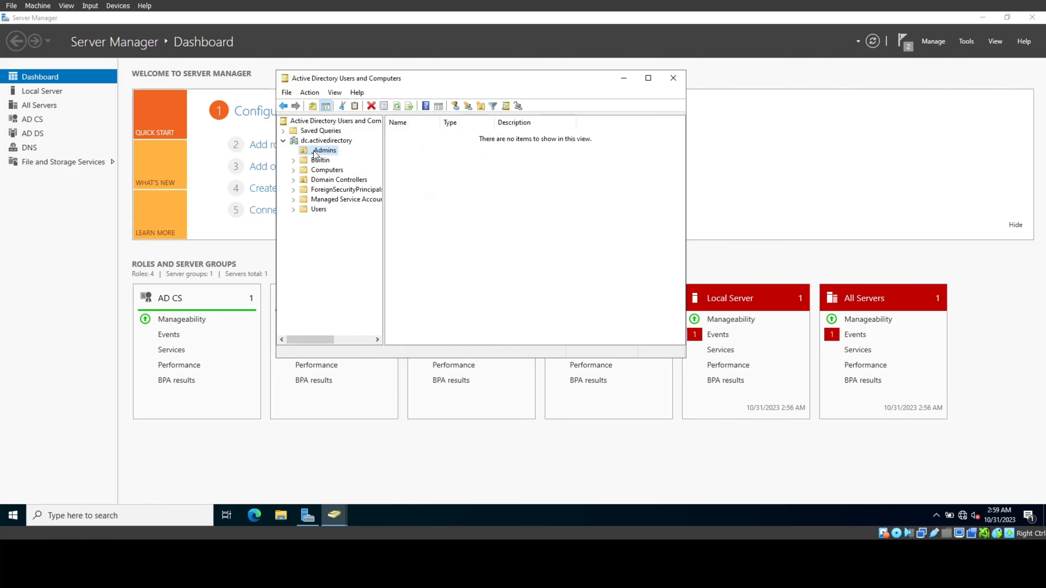
{"action": "right_click", "coordinate": [314, 151]}
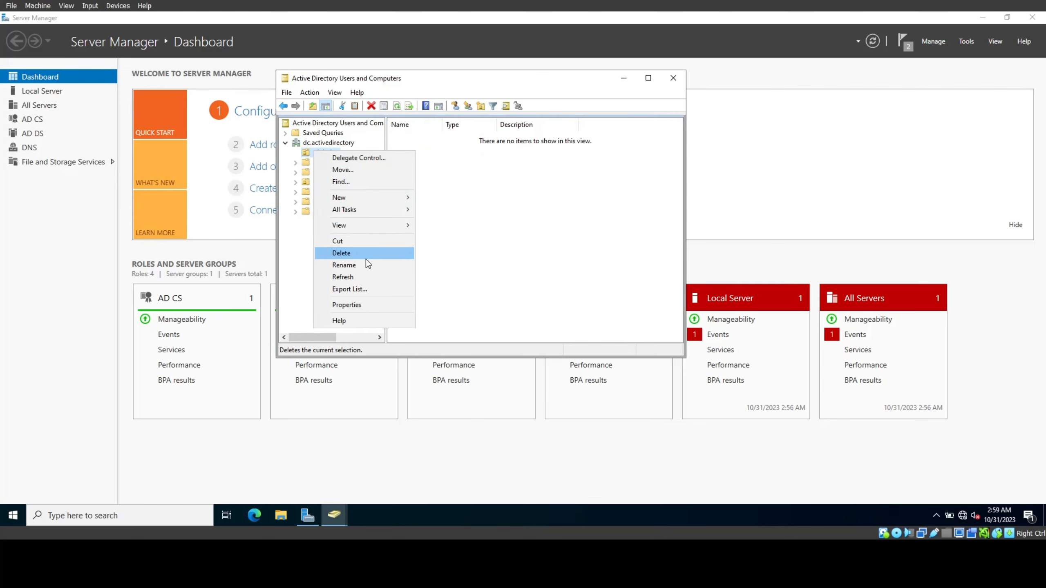
{"action": "mouse_move", "coordinate": [371, 197]}
{"action": "left_click", "coordinate": [449, 306]}
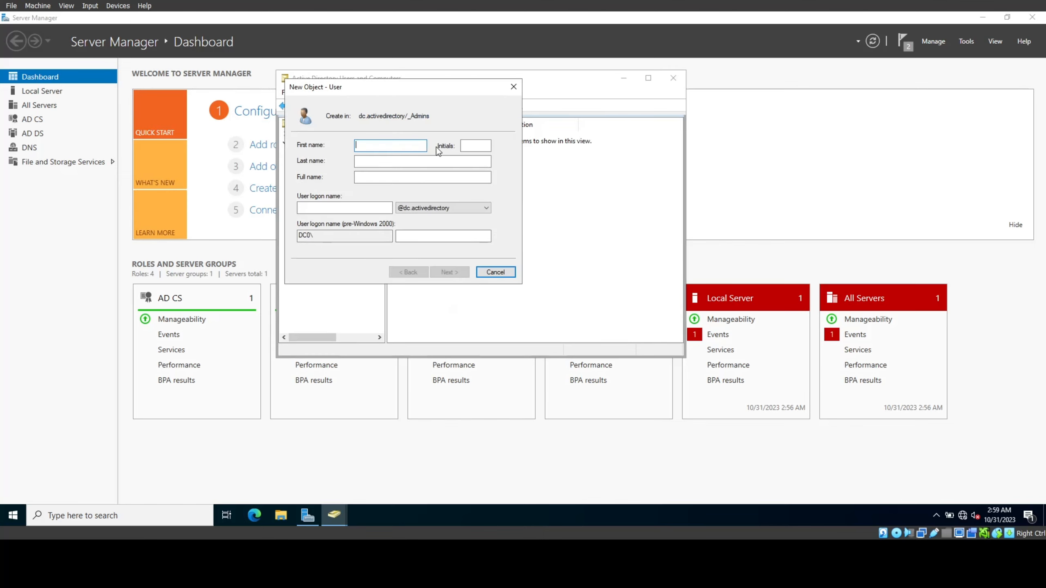
{"action": "left_click", "coordinate": [409, 160]}
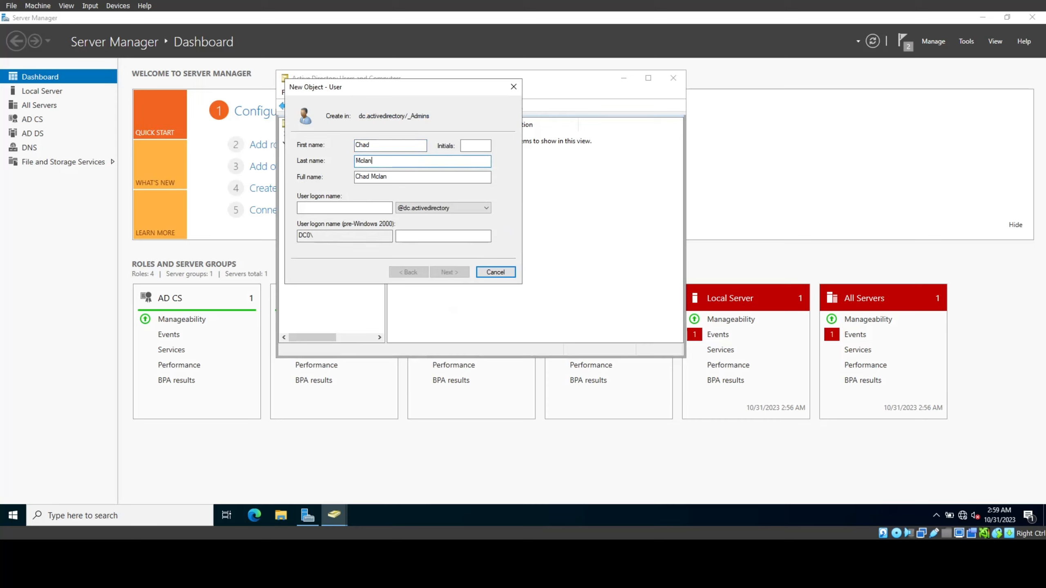
{"action": "key", "text": "Tab"}
{"action": "key", "text": "Tab"}
{"action": "type", "text": "a"}
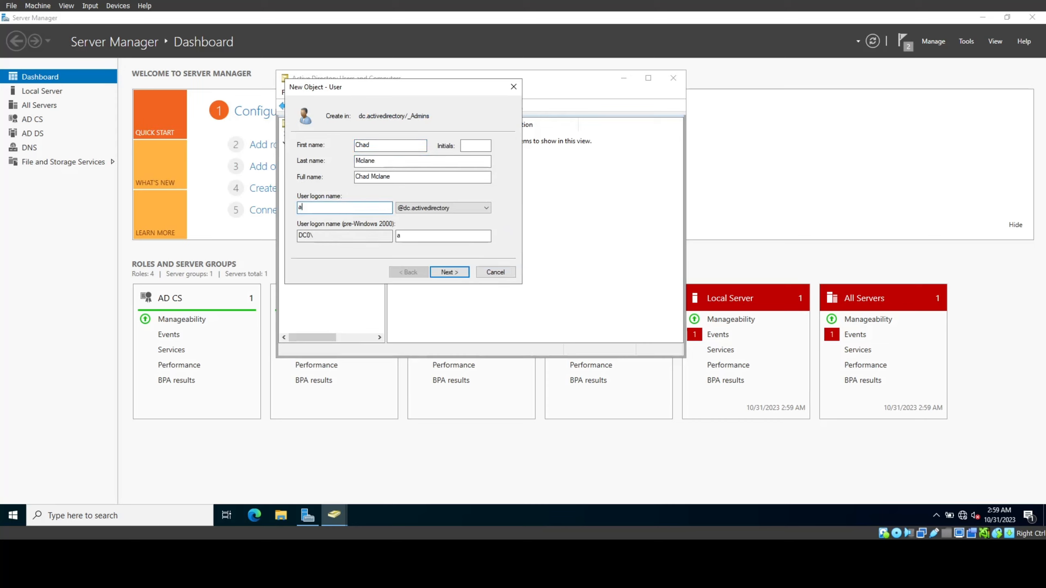
{"action": "type", "text": "-chad"}
Step: Give the user a password set to never expire and finish creating the account
{"action": "left_click", "coordinate": [448, 273]}
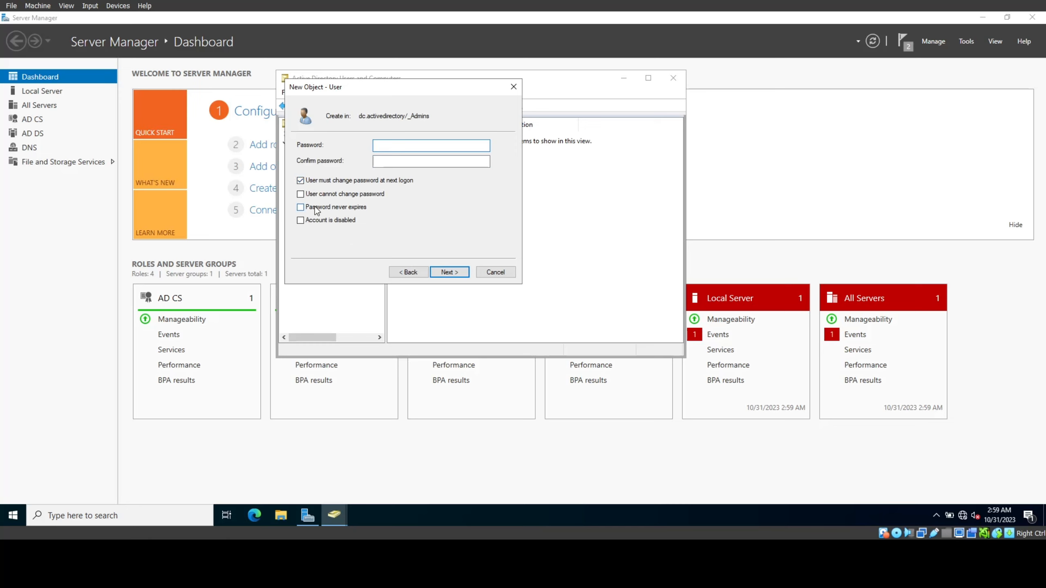
{"action": "left_click", "coordinate": [321, 210]}
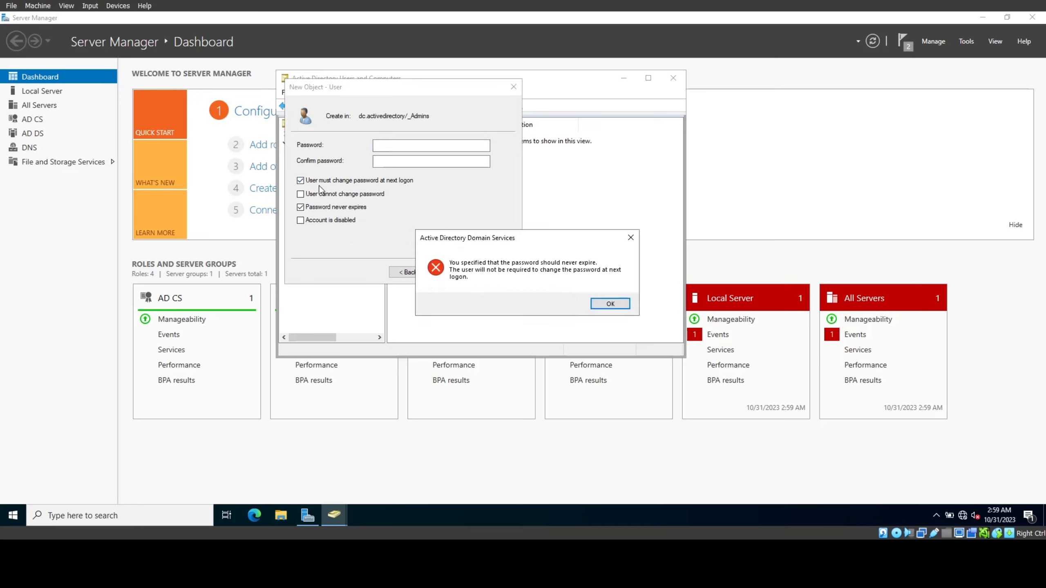
{"action": "left_click", "coordinate": [612, 304]}
{"action": "left_click", "coordinate": [426, 145]}
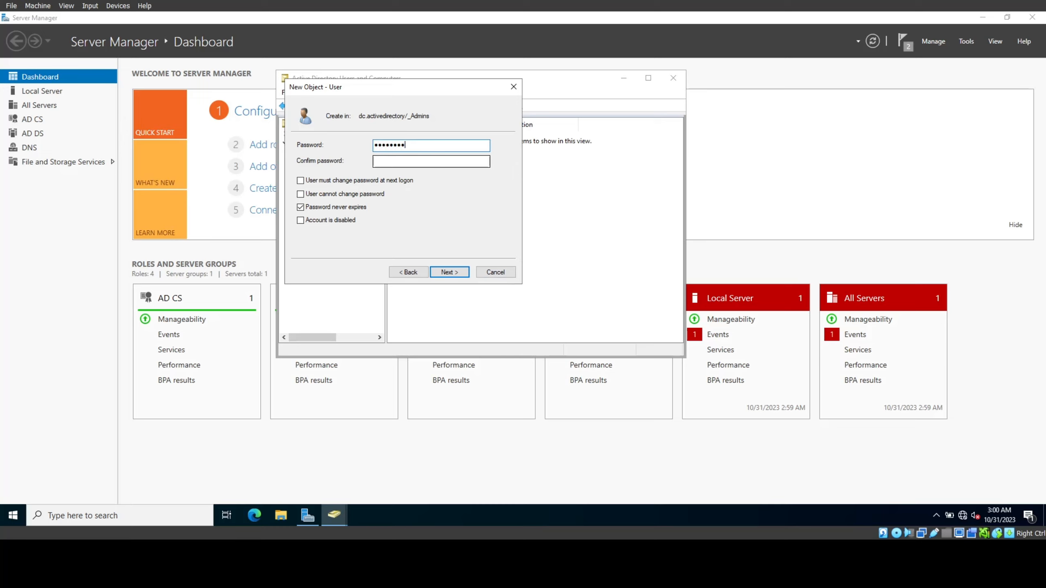
{"action": "type", "text": "1"}
{"action": "key", "text": "Tab"}
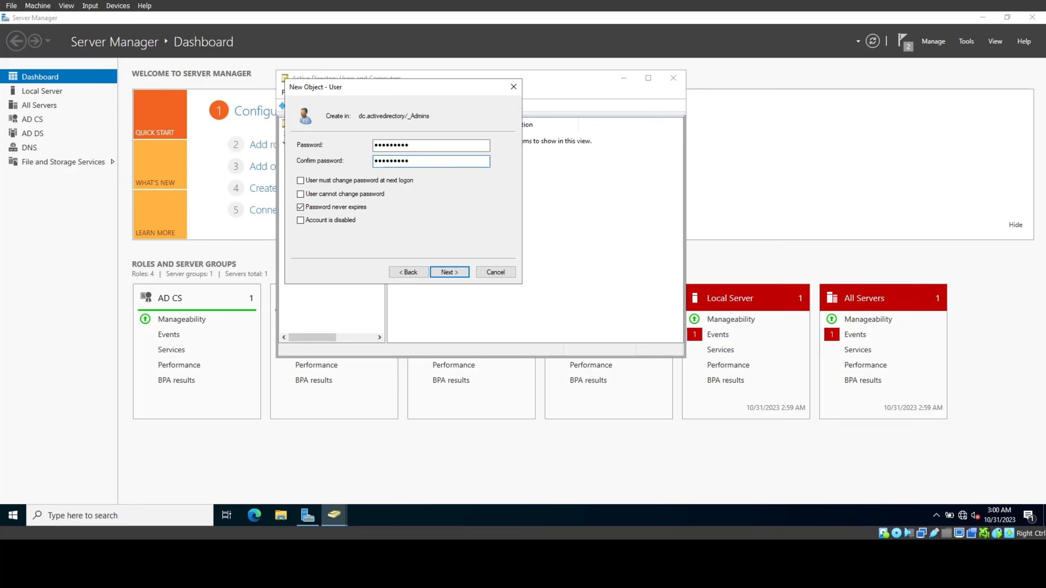
{"action": "left_click", "coordinate": [458, 275]}
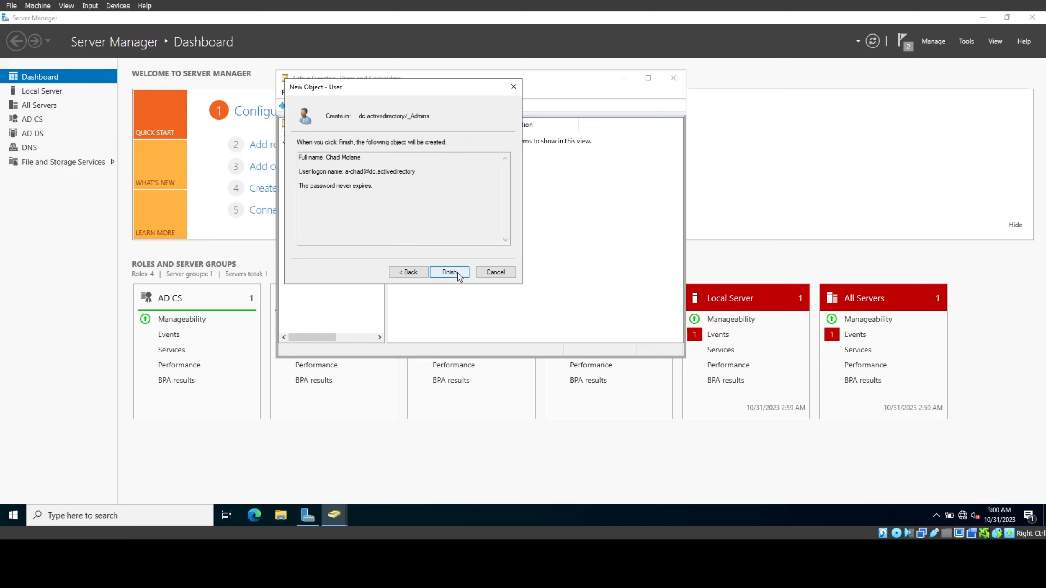
{"action": "left_click", "coordinate": [458, 273]}
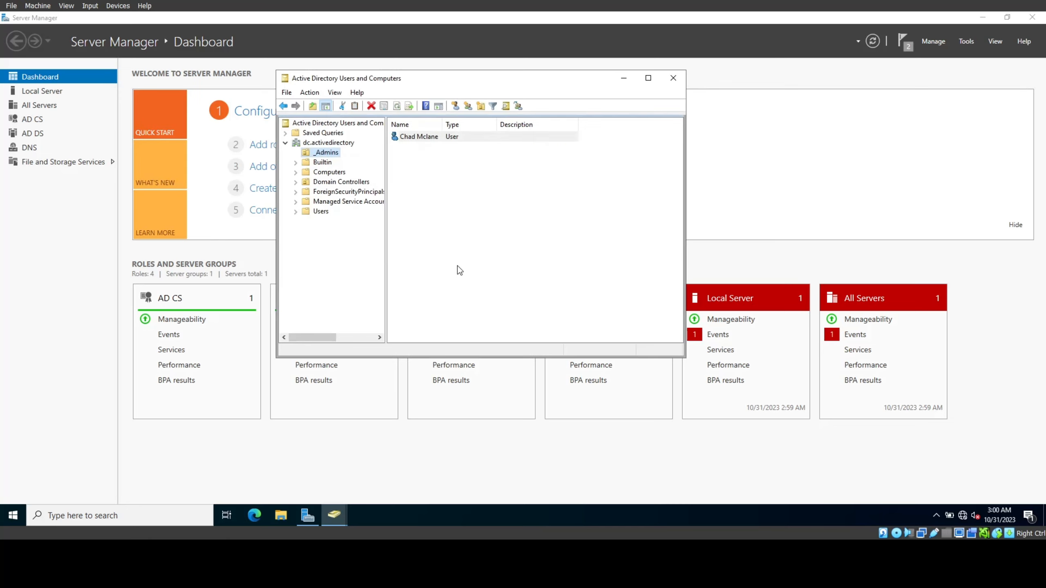
{"action": "right_click", "coordinate": [452, 137]}
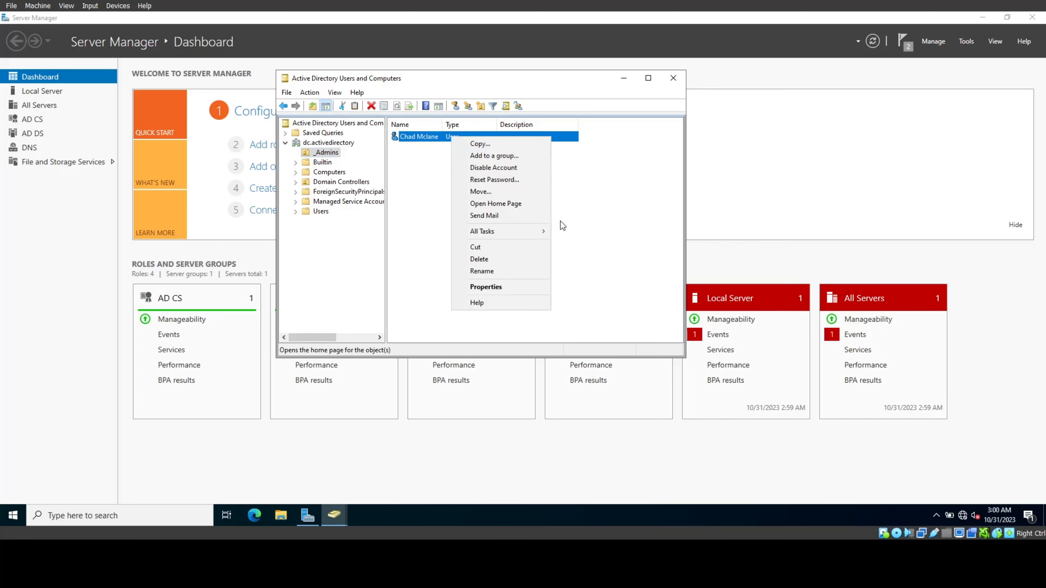
Step: Add the new user to Domain Admins on its Member Of tab, then close the directory window
{"action": "left_click", "coordinate": [523, 287]}
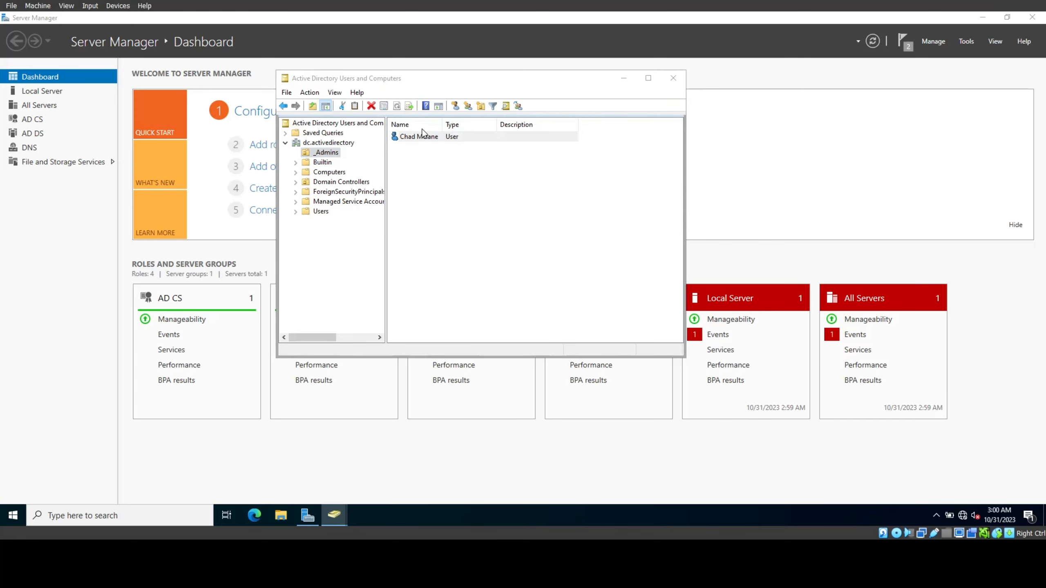
{"action": "left_click", "coordinate": [413, 100]}
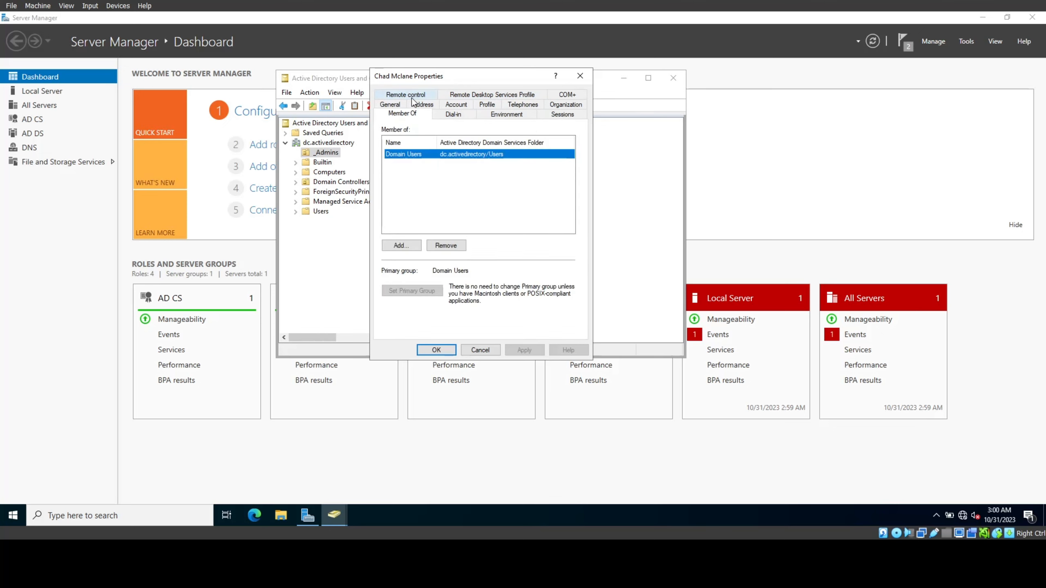
{"action": "left_click", "coordinate": [410, 250]}
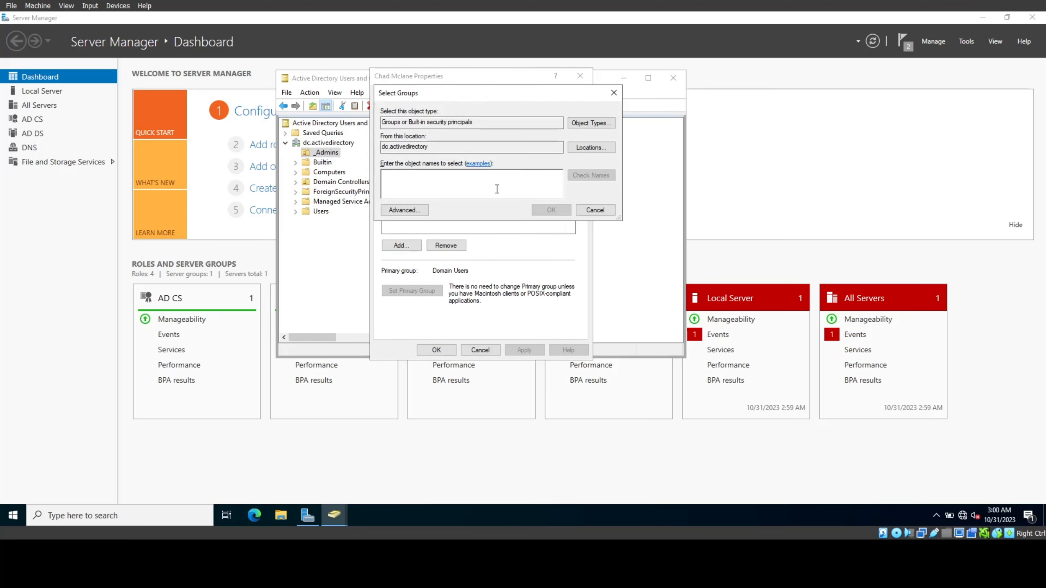
{"action": "type", "text": "Domain Admins"}
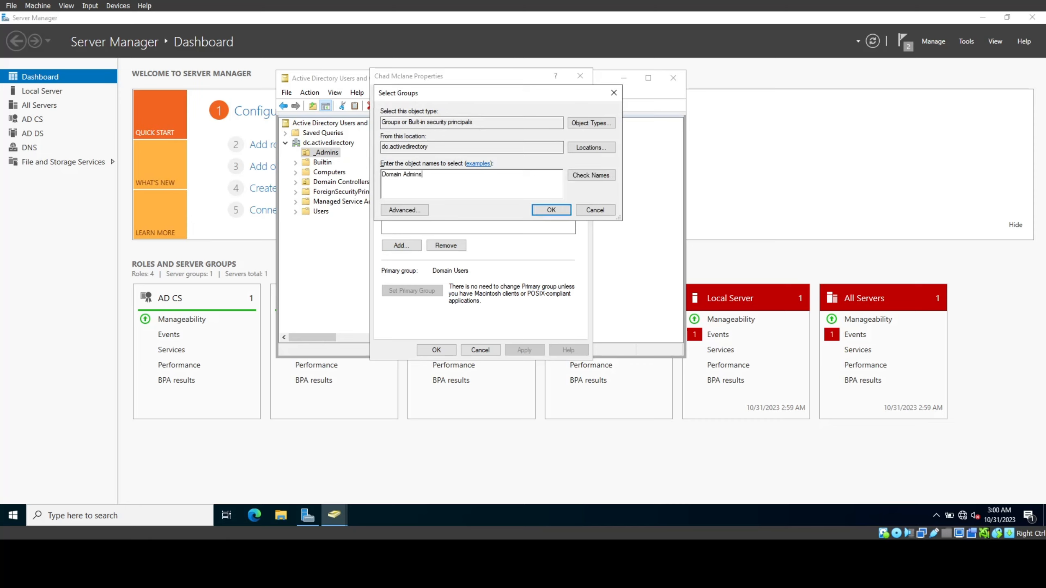
{"action": "left_click", "coordinate": [587, 176]}
{"action": "left_click", "coordinate": [554, 211]}
{"action": "left_click", "coordinate": [580, 76]}
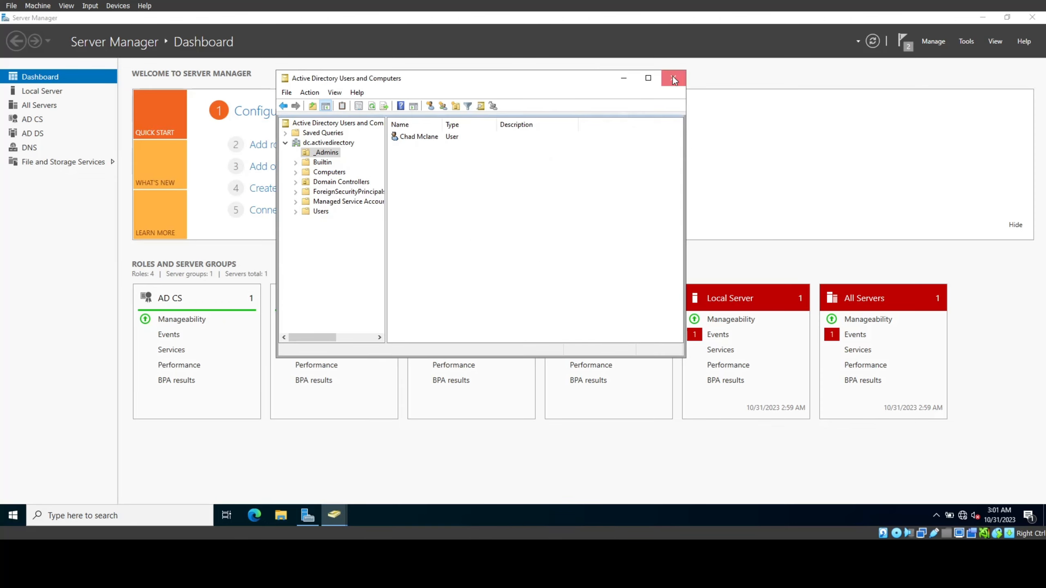
{"action": "left_click", "coordinate": [672, 78]}
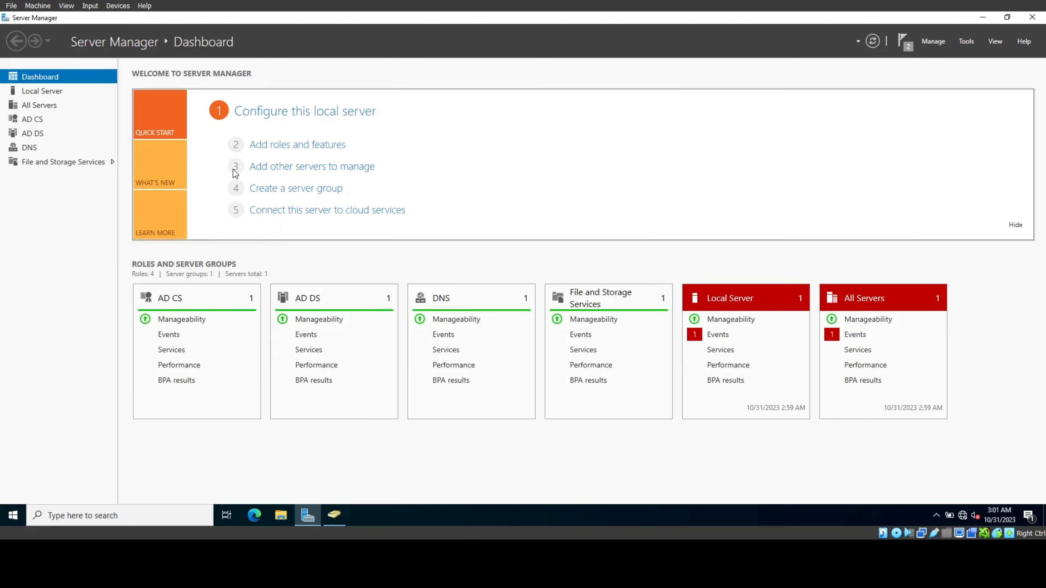
{"action": "left_click", "coordinate": [4, 518]}
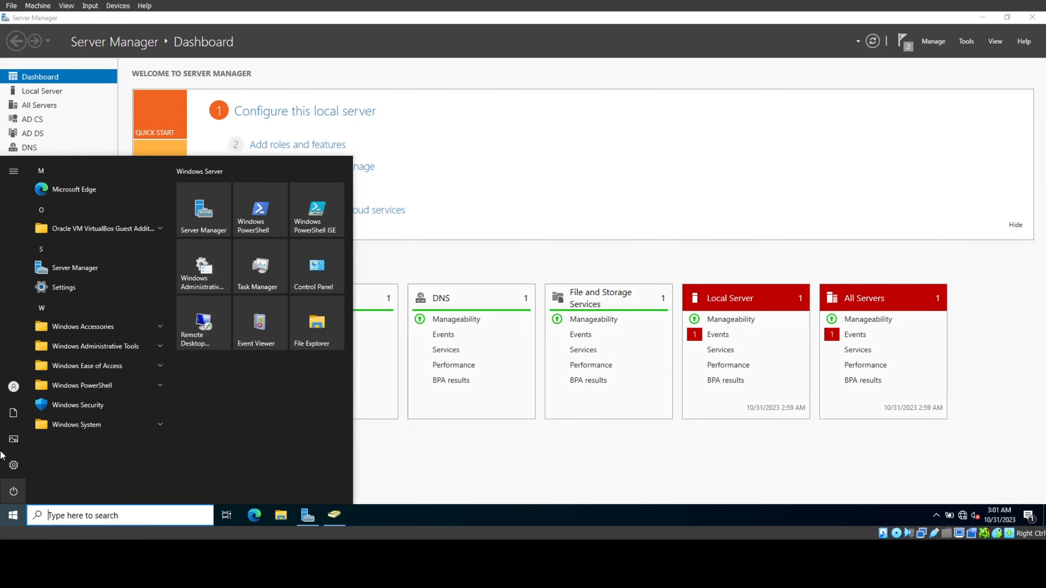
Step: Sign out of Administrator and sign in as Other user with the new account's logon name and password
{"action": "left_click", "coordinate": [7, 389]}
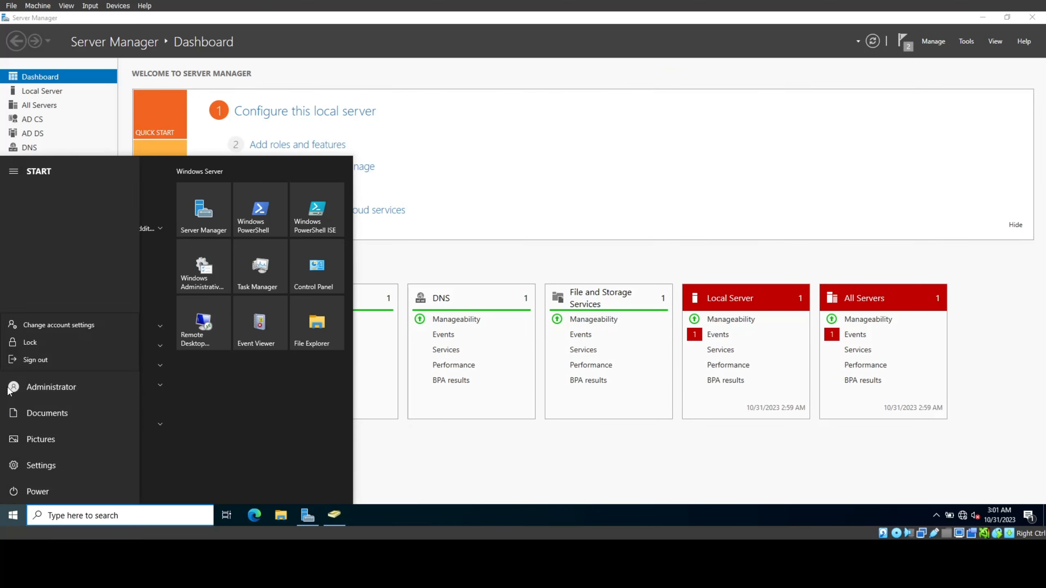
{"action": "left_click", "coordinate": [24, 361]}
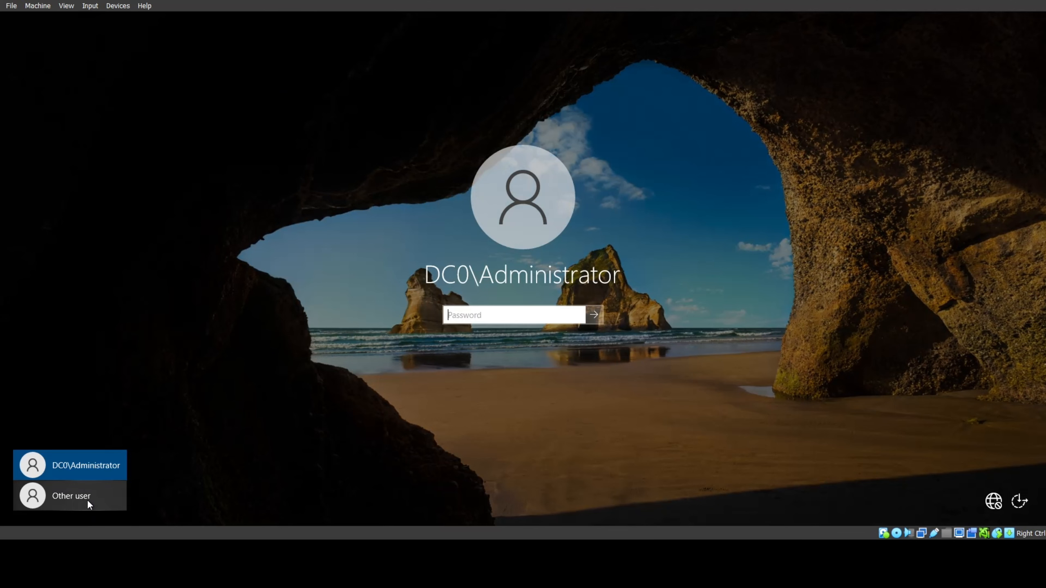
{"action": "left_click", "coordinate": [88, 500]}
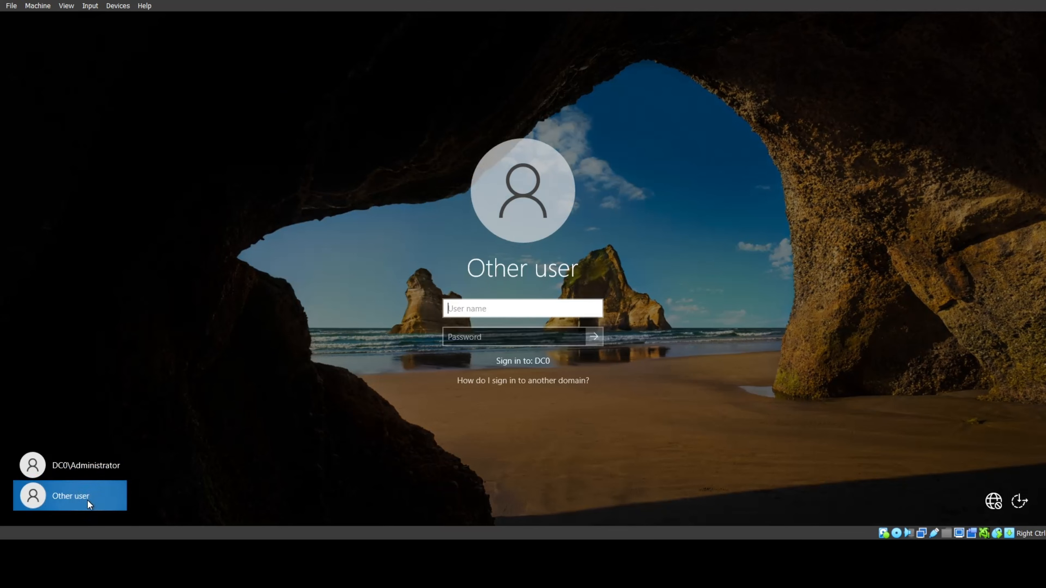
{"action": "type", "text": "a"}
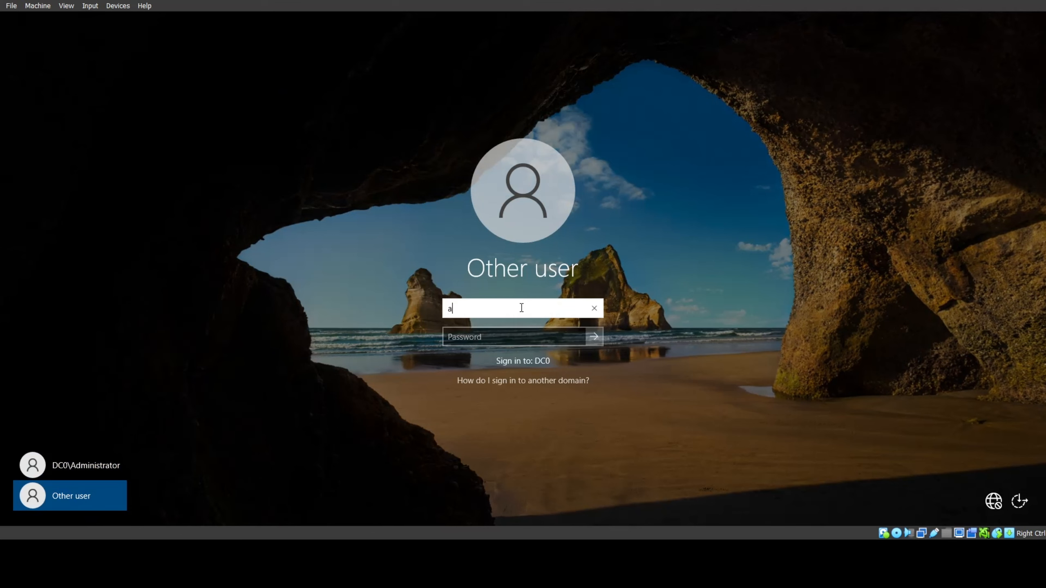
{"action": "type", "text": "-chad"}
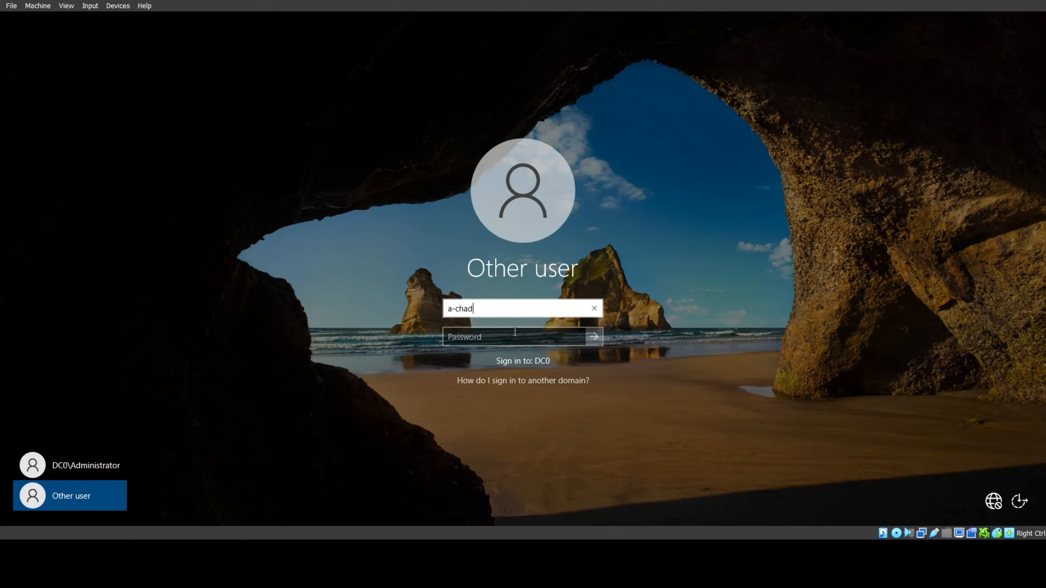
{"action": "left_click", "coordinate": [510, 337]}
{"action": "type", "text": "**********"}
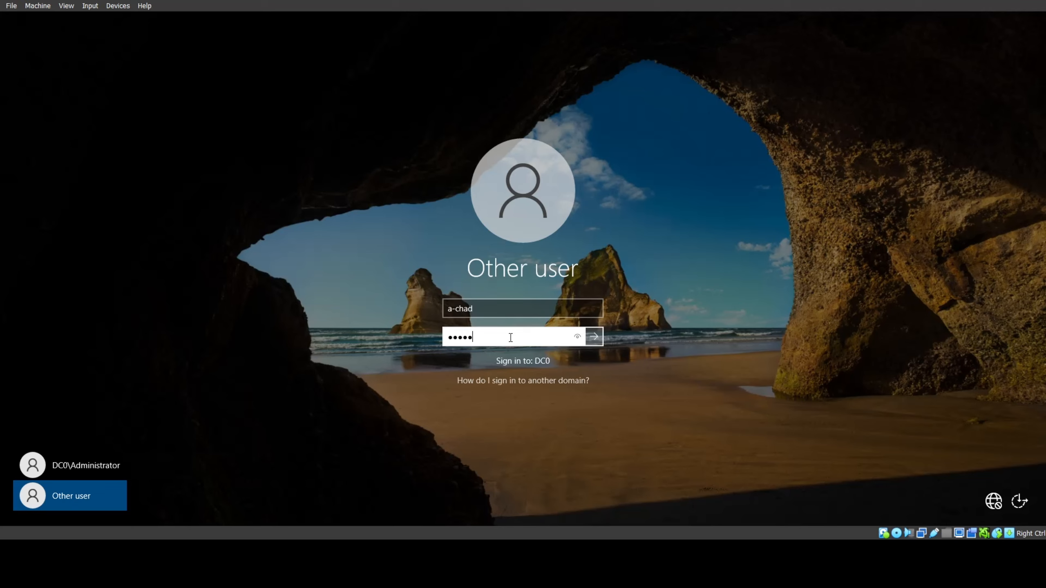
{"action": "key", "text": "Return"}
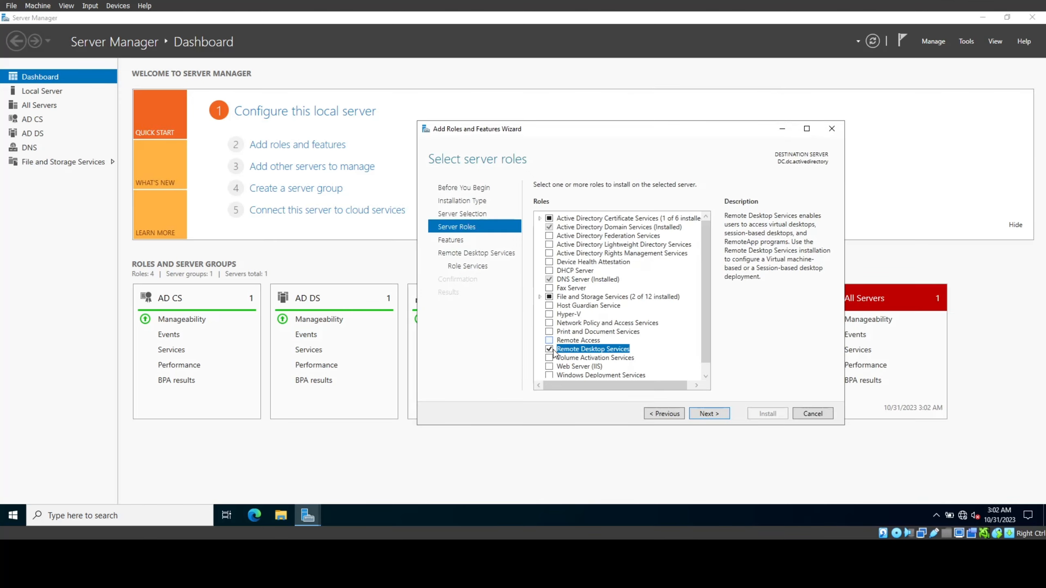
Step: Install Remote Access with Routing, its required features and the IIS web server, then close the wizard
{"action": "left_click", "coordinate": [549, 340]}
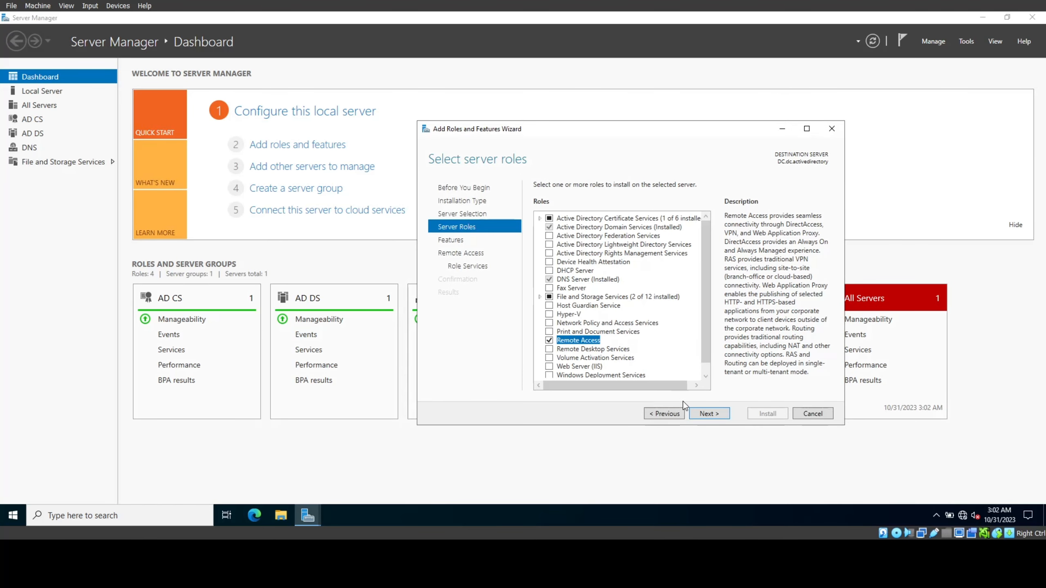
{"action": "left_click", "coordinate": [709, 414]}
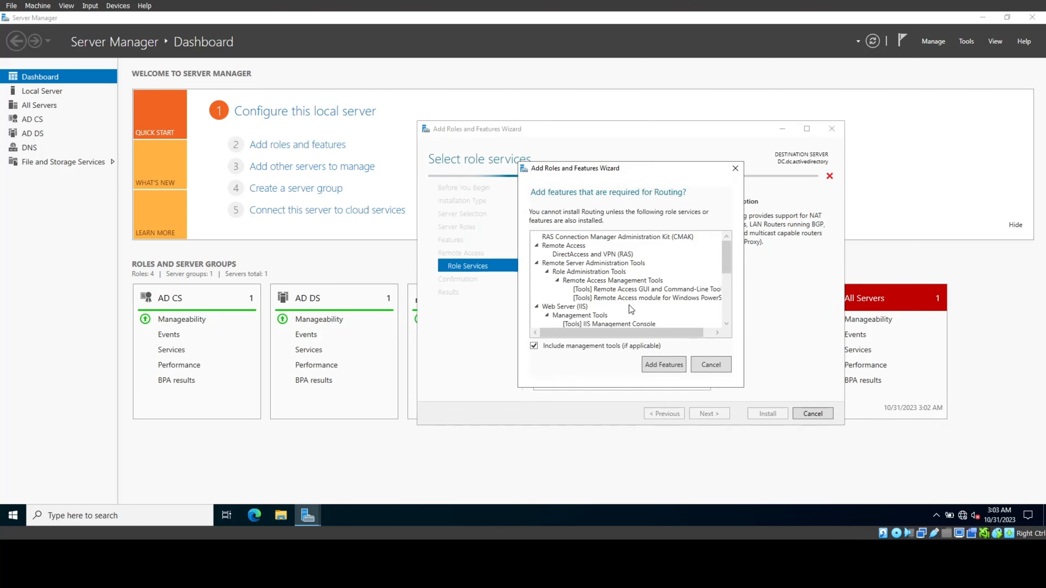
{"action": "left_click", "coordinate": [667, 365]}
{"action": "left_click", "coordinate": [717, 414]}
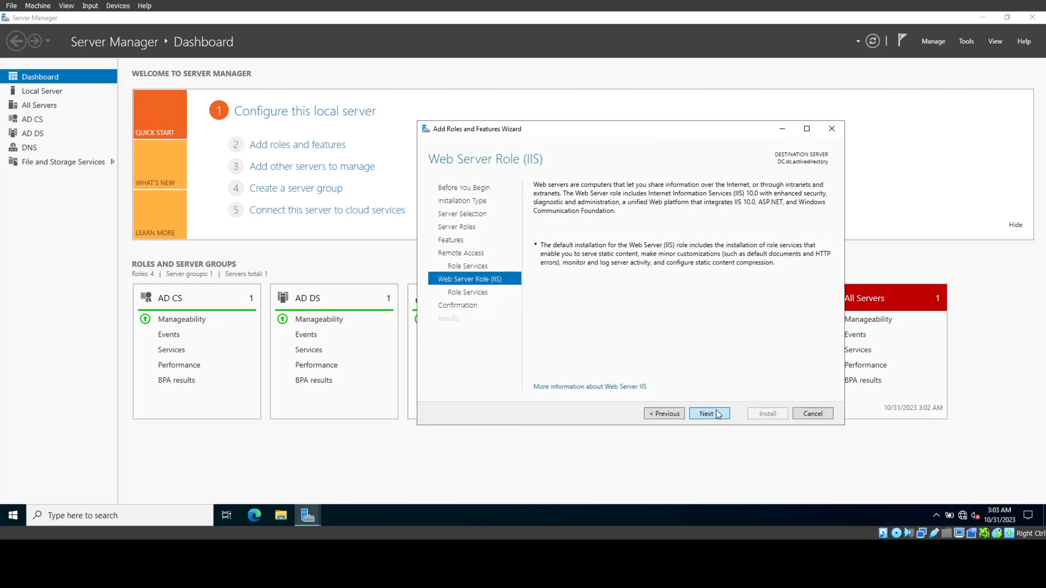
{"action": "left_click", "coordinate": [717, 414]}
{"action": "left_click", "coordinate": [717, 413]}
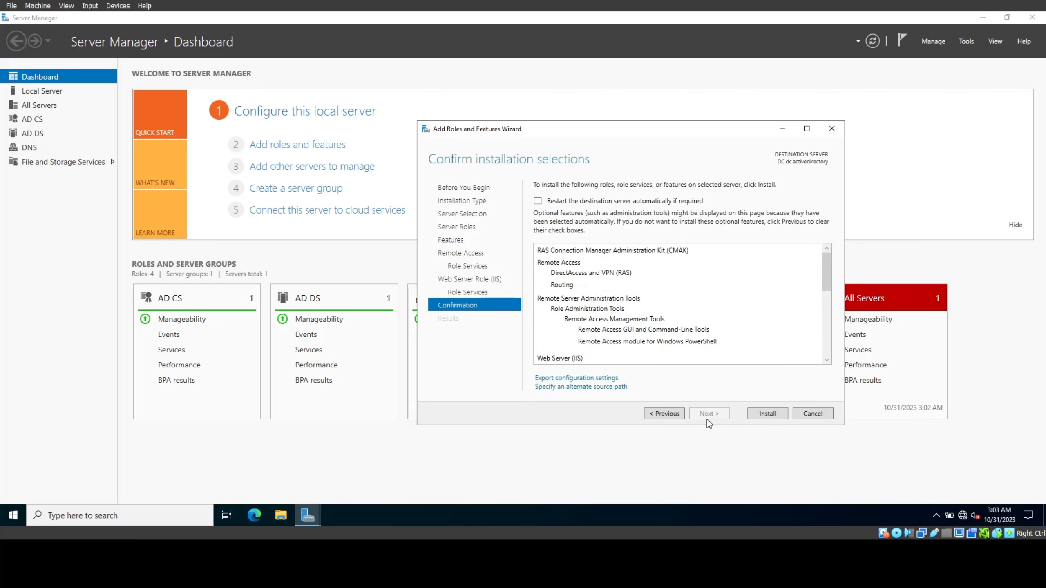
{"action": "left_click", "coordinate": [760, 414]}
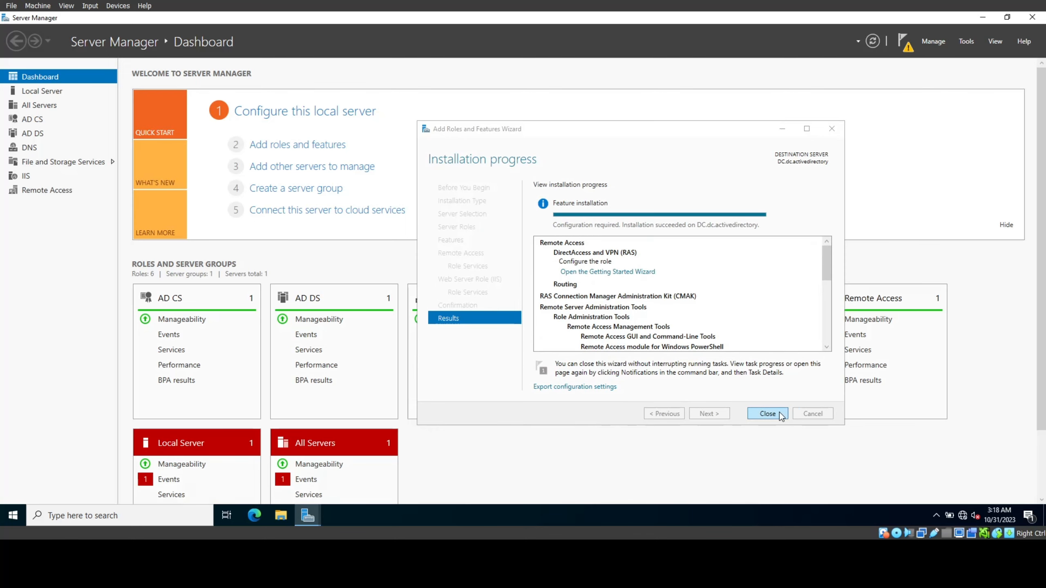
{"action": "left_click", "coordinate": [772, 413]}
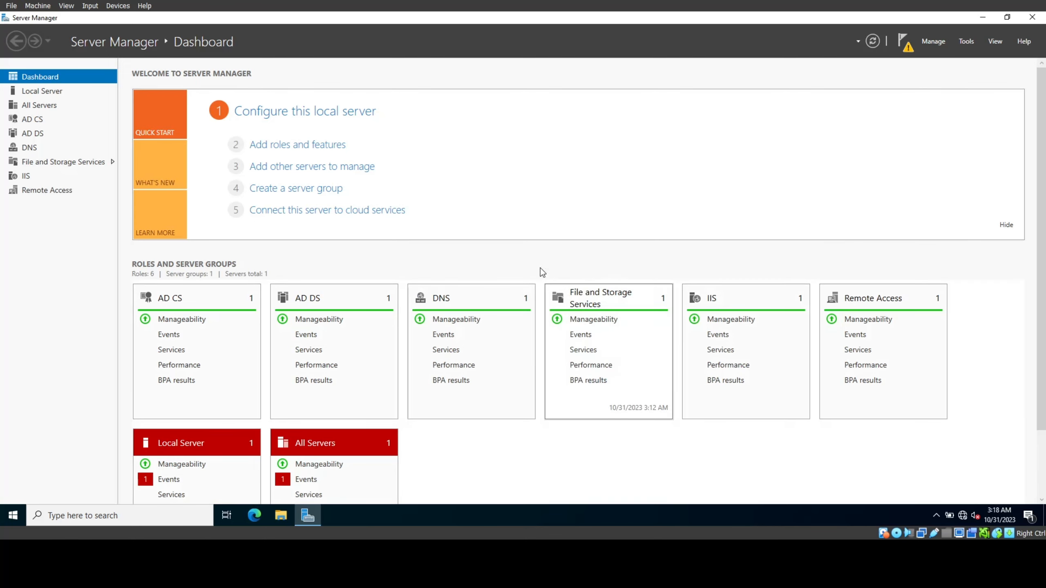
Step: Open Routing and Remote Access and step into the Configure and Enable wizard for DC (local)
{"action": "left_click", "coordinate": [972, 44]}
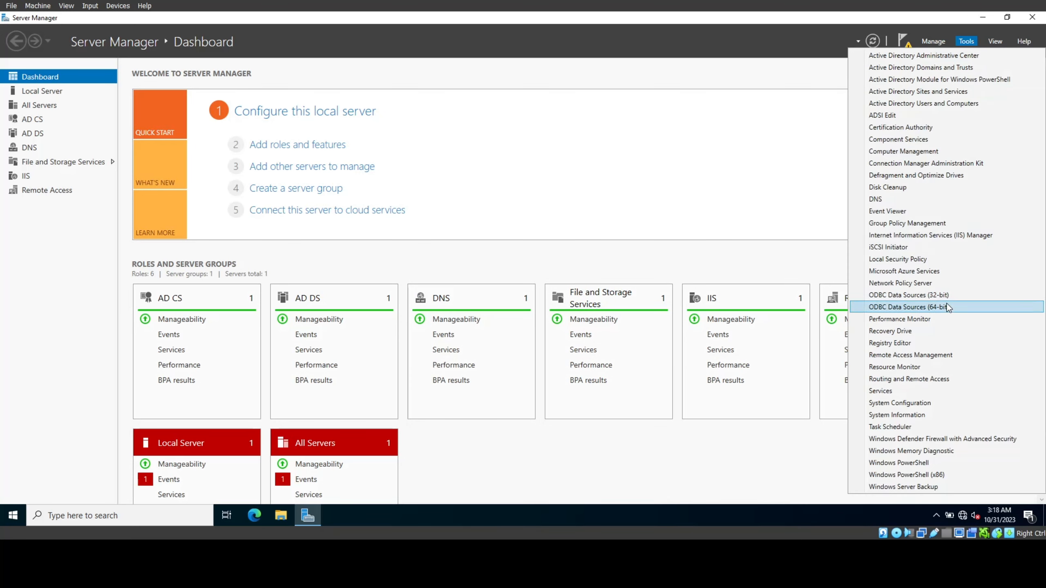
{"action": "left_click", "coordinate": [925, 354]}
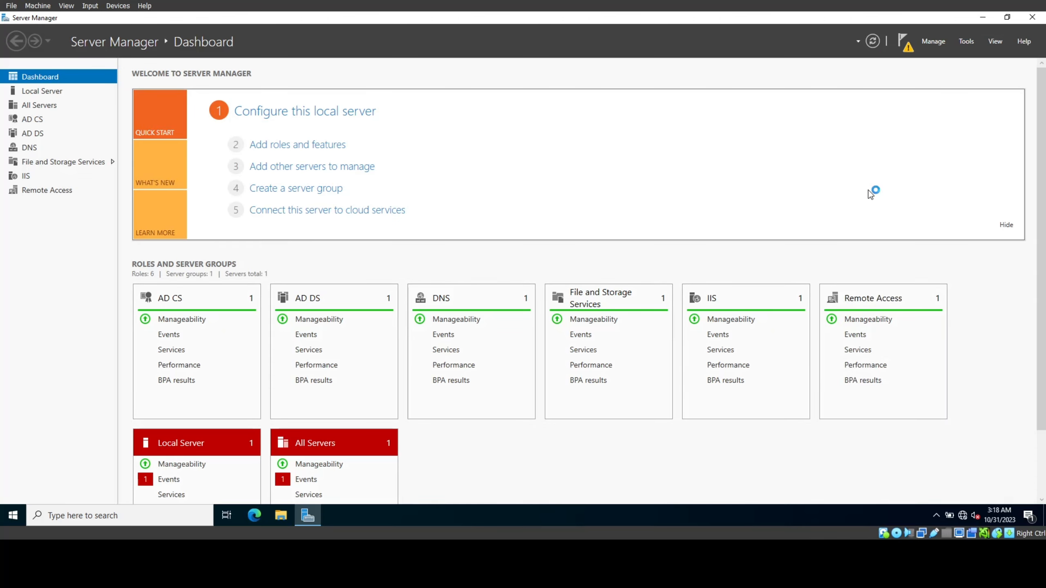
{"action": "left_click", "coordinate": [96, 107]}
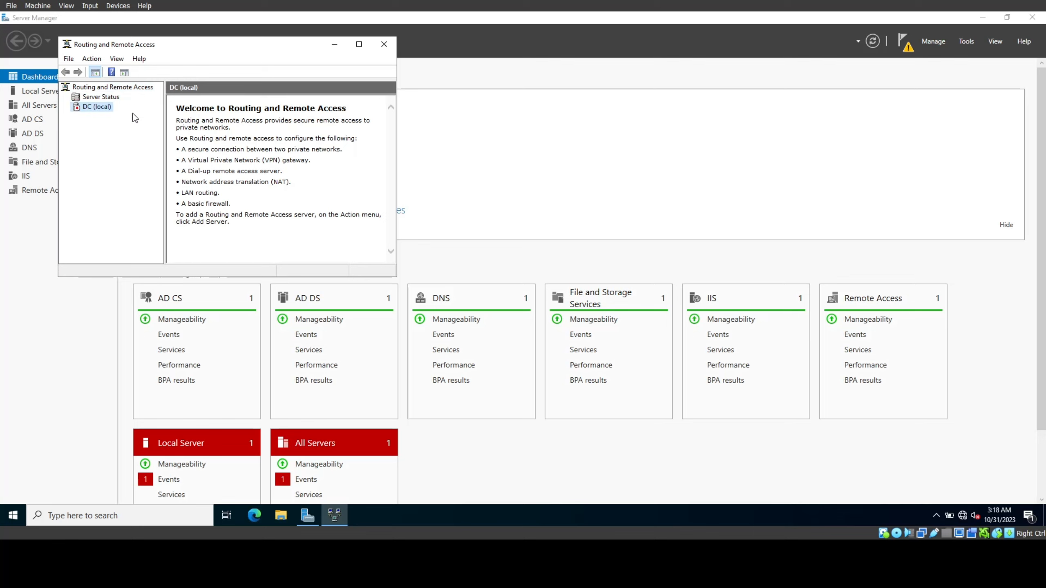
{"action": "right_click", "coordinate": [96, 106]}
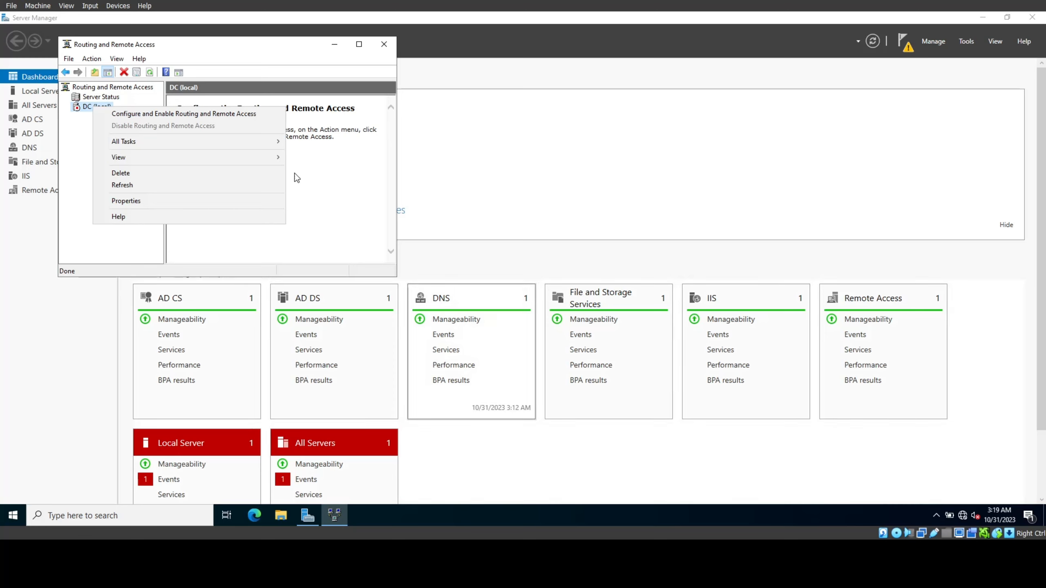
{"action": "left_click", "coordinate": [185, 114]}
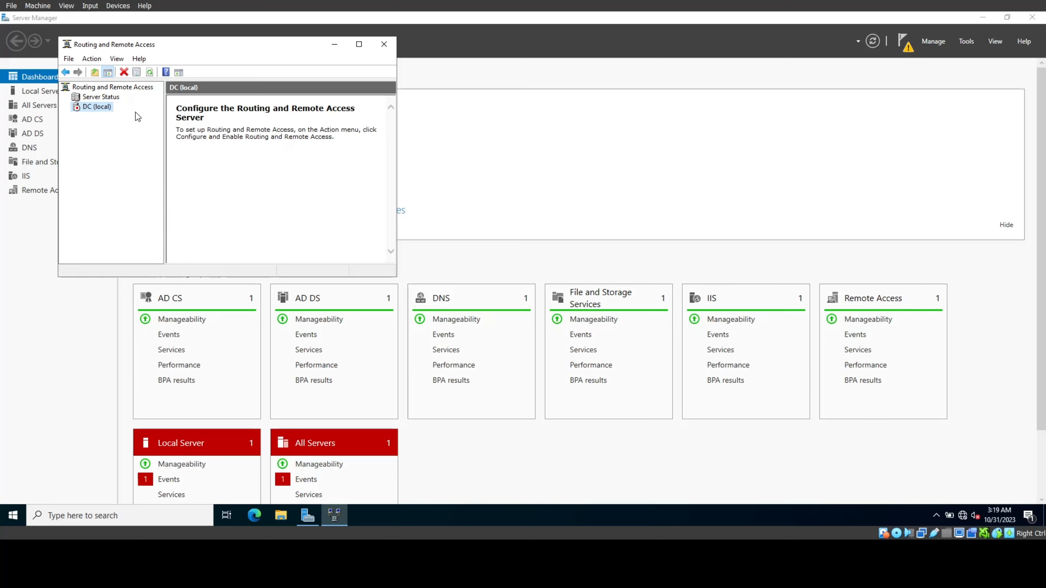
{"action": "left_click", "coordinate": [291, 260]}
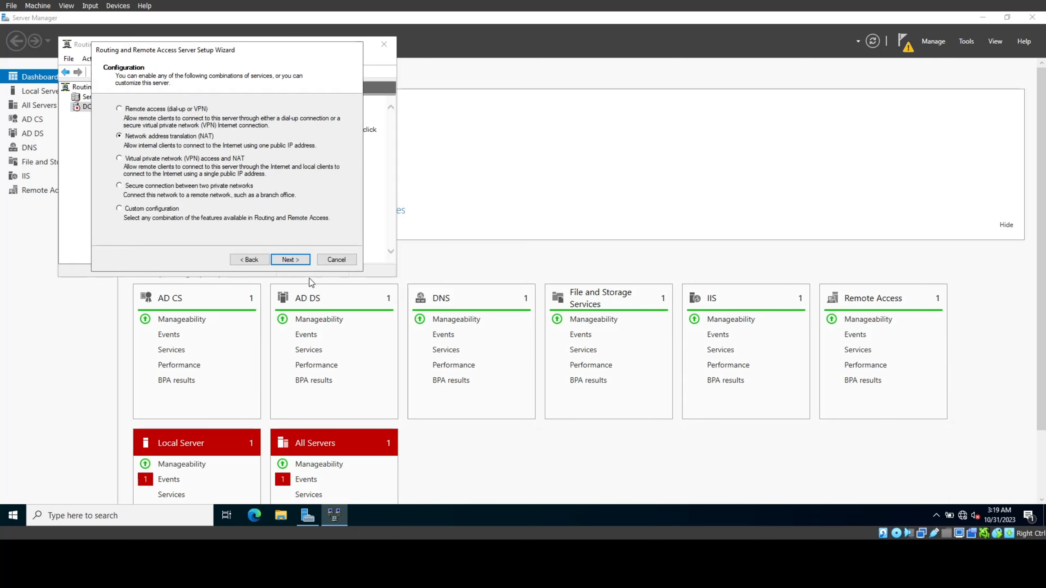
{"action": "left_click", "coordinate": [291, 260]}
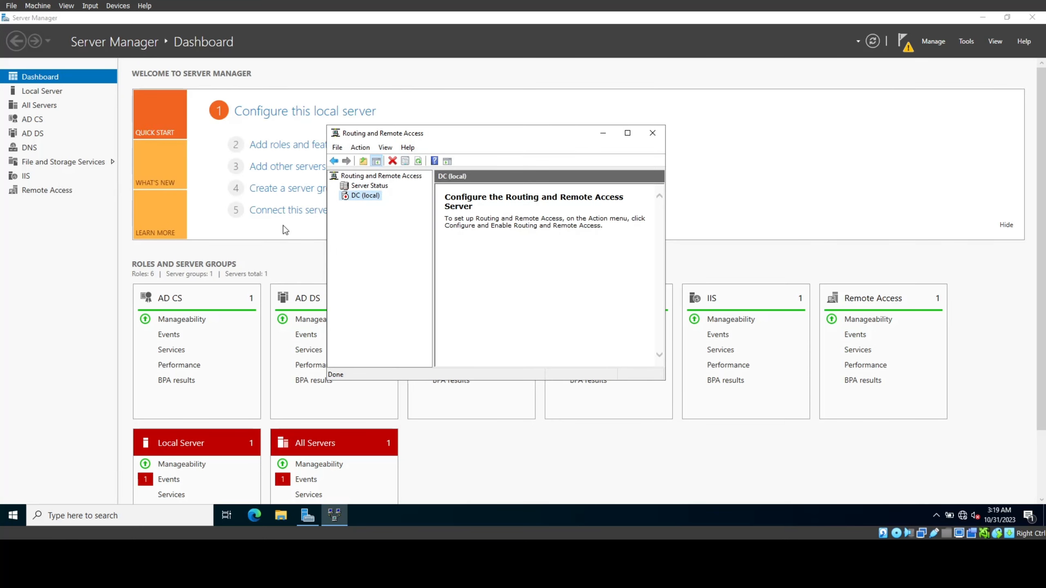
Step: Refresh the DC (local) server status in the routing console
{"action": "right_click", "coordinate": [357, 199]}
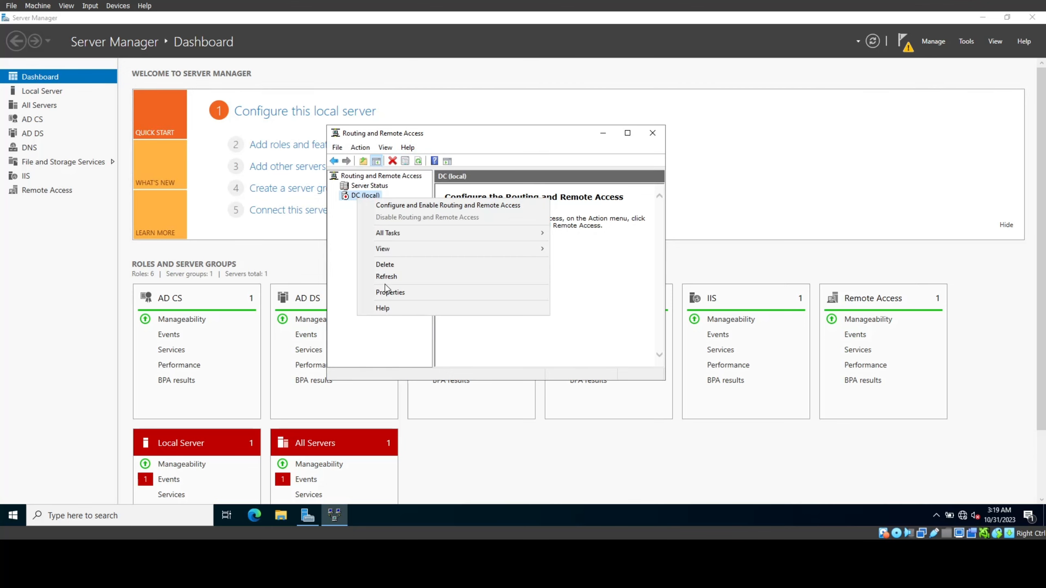
{"action": "left_click", "coordinate": [386, 278]}
{"action": "right_click", "coordinate": [362, 197]}
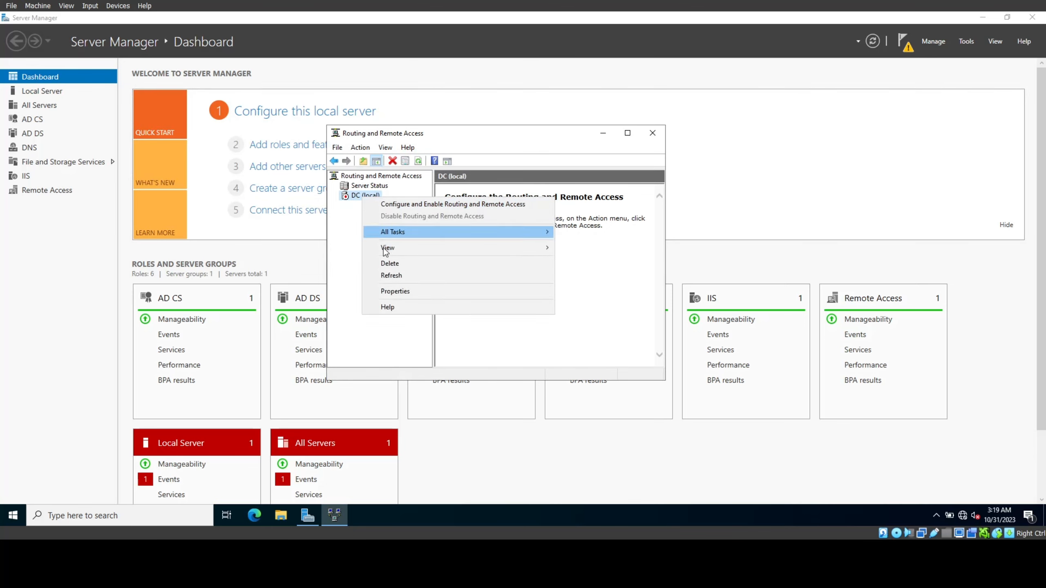
{"action": "left_click", "coordinate": [390, 275]}
{"action": "right_click", "coordinate": [368, 196]}
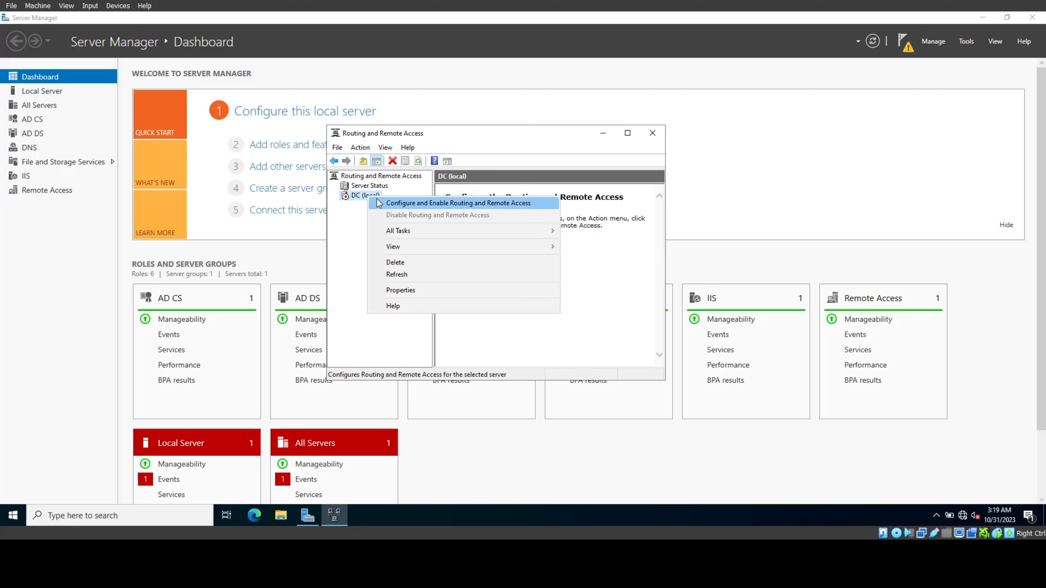
Step: Configure NAT on DC with X_External_X as the public internet interface
{"action": "left_click", "coordinate": [378, 203]}
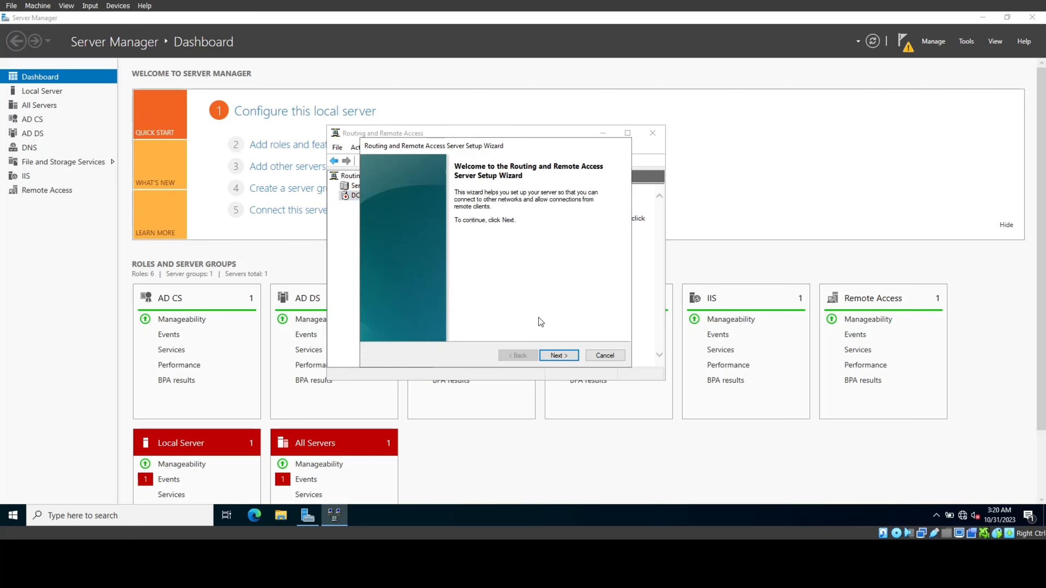
{"action": "left_click", "coordinate": [557, 355]}
{"action": "left_click", "coordinate": [433, 233]}
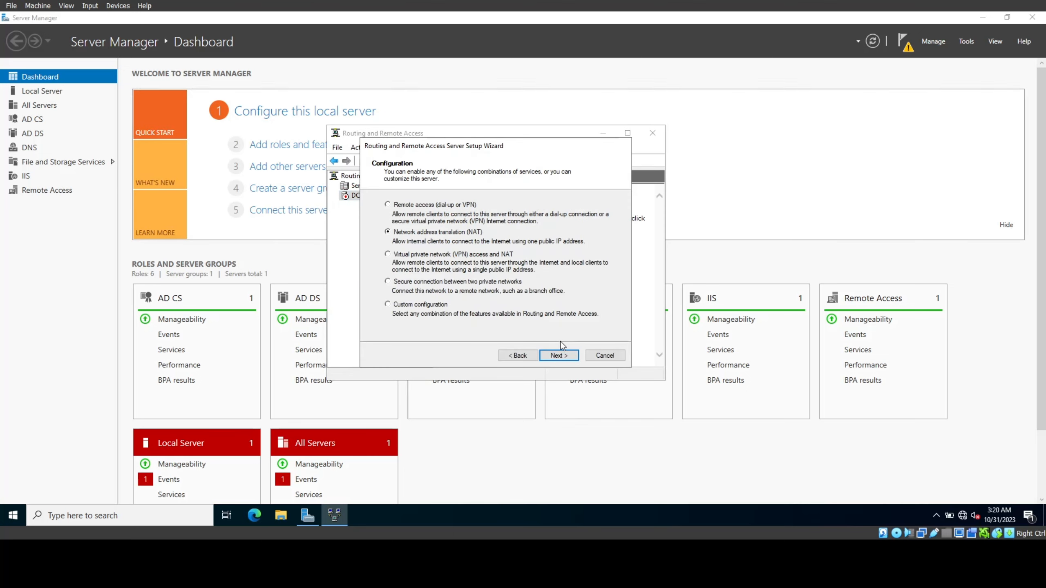
{"action": "left_click", "coordinate": [557, 355]}
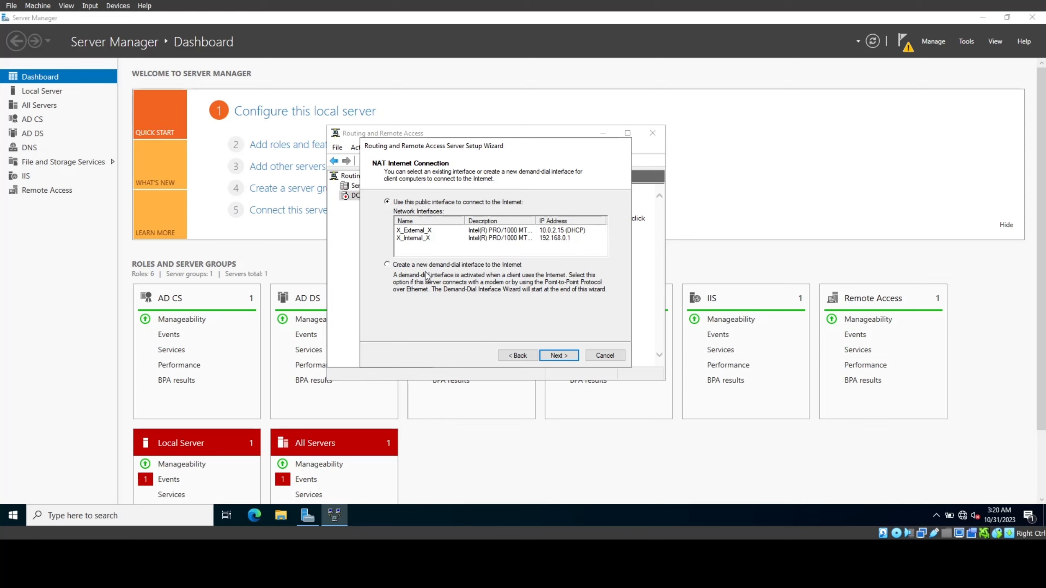
{"action": "left_click", "coordinate": [437, 231]}
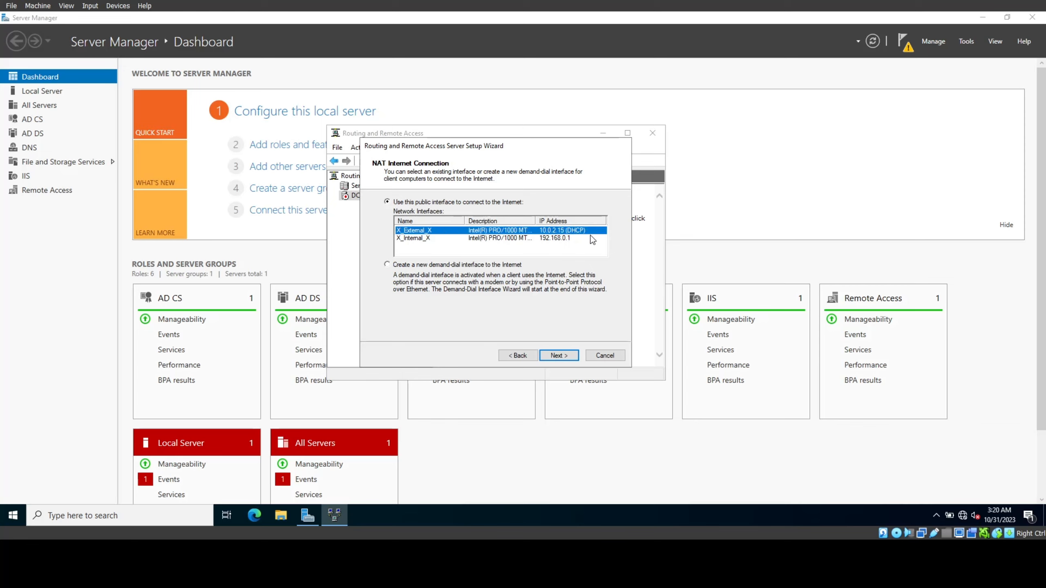
{"action": "left_click", "coordinate": [559, 355]}
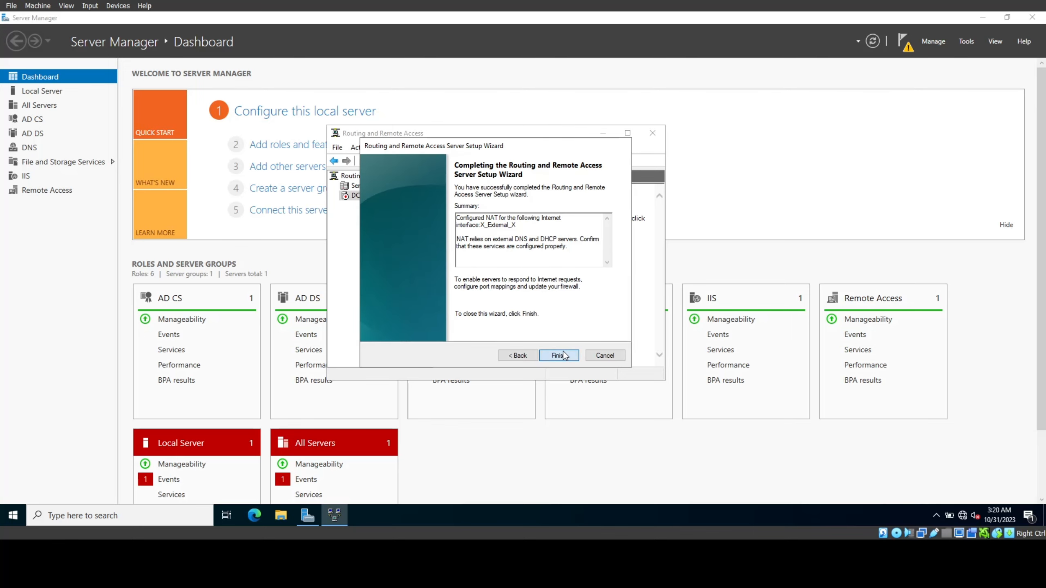
{"action": "left_click", "coordinate": [564, 356]}
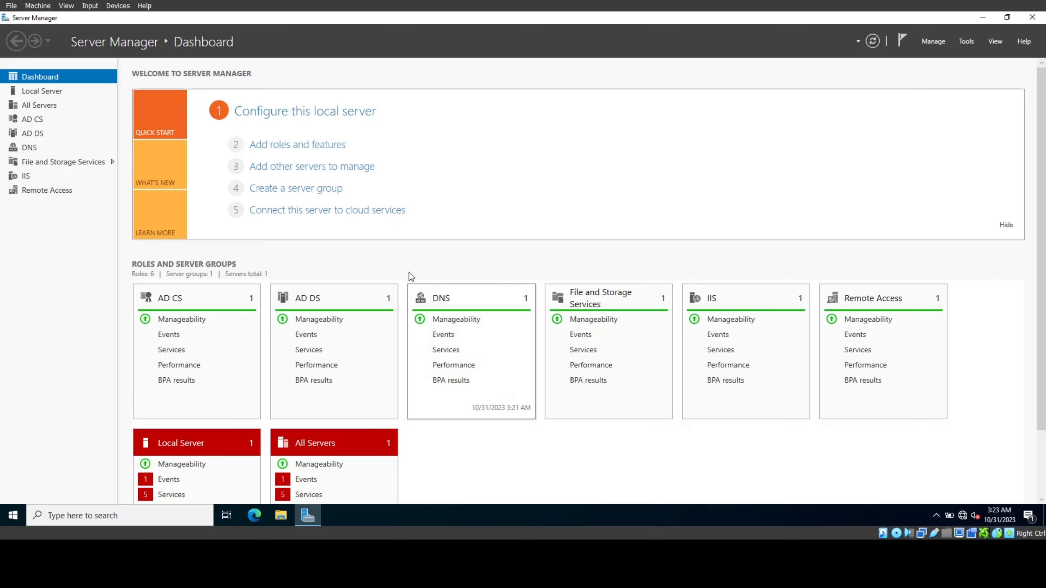
Step: Install the DHCP Server role plus its management tools on the DC server, then close the wizard
{"action": "left_click", "coordinate": [308, 148]}
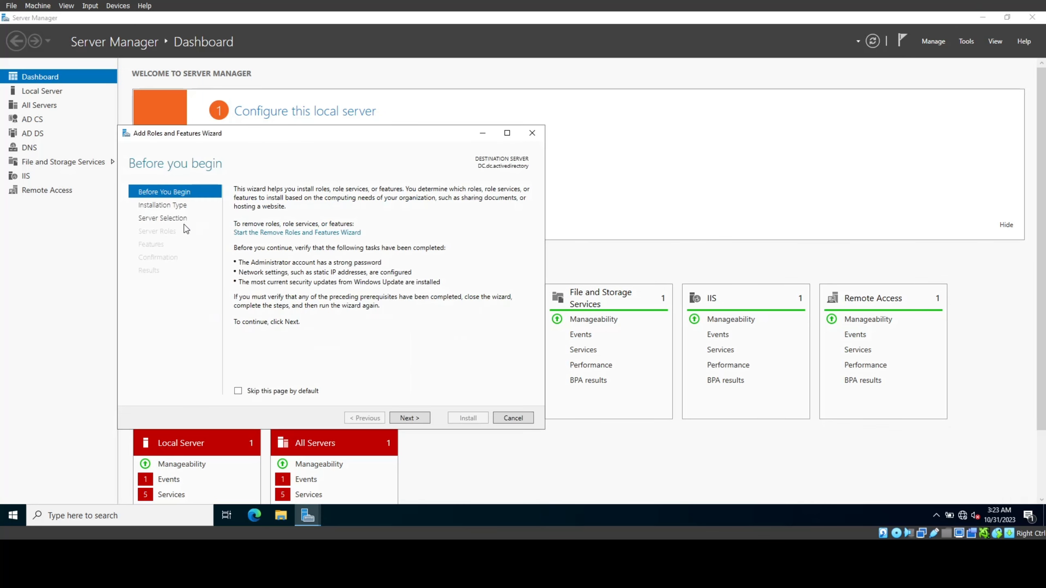
{"action": "left_click", "coordinate": [414, 419]}
{"action": "left_click", "coordinate": [414, 419]}
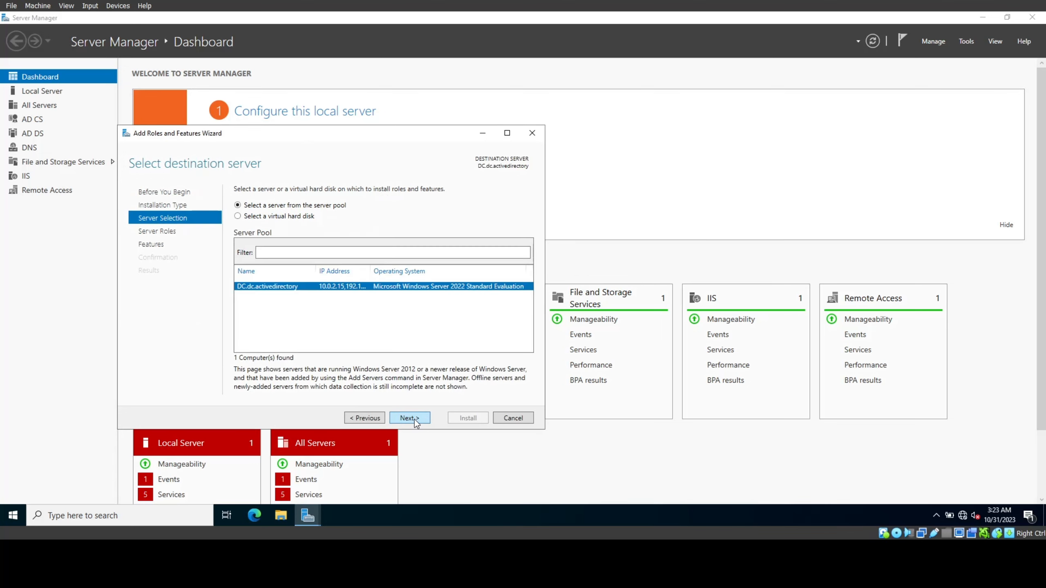
{"action": "left_click", "coordinate": [414, 418]}
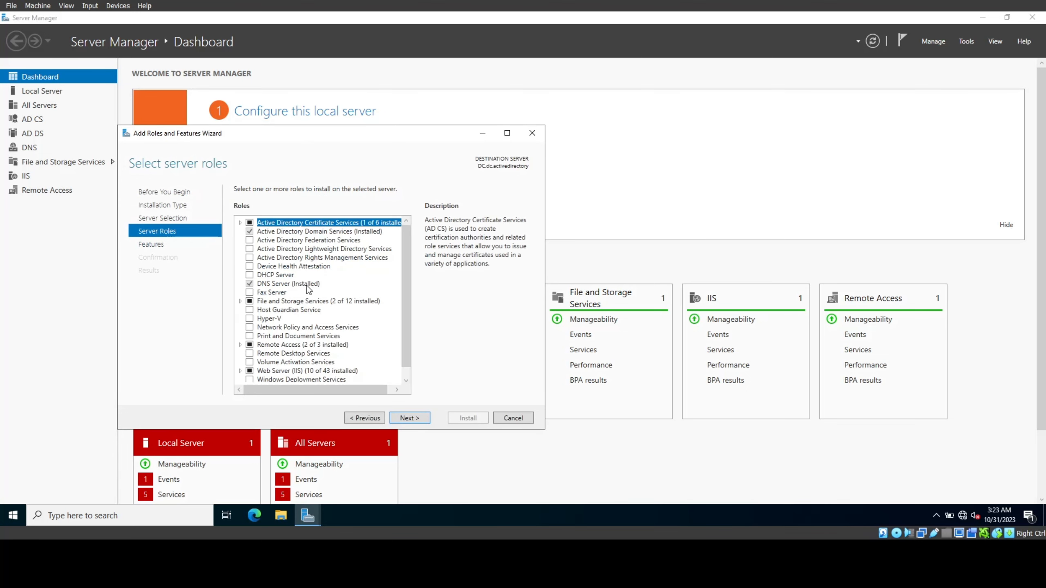
{"action": "scroll", "coordinate": [308, 288], "scroll_direction": "down", "scroll_amount": 1}
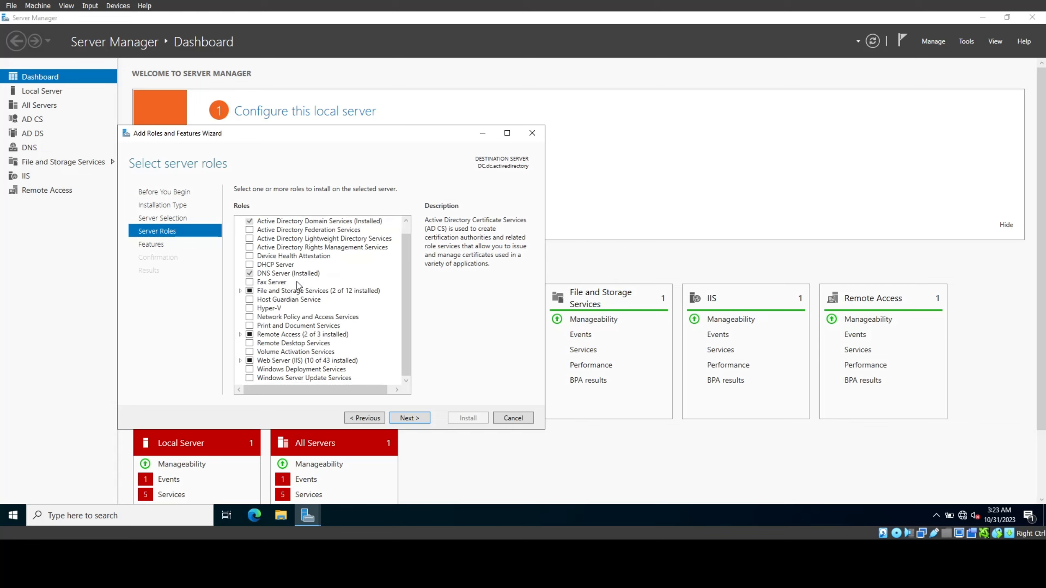
{"action": "left_click", "coordinate": [250, 266]}
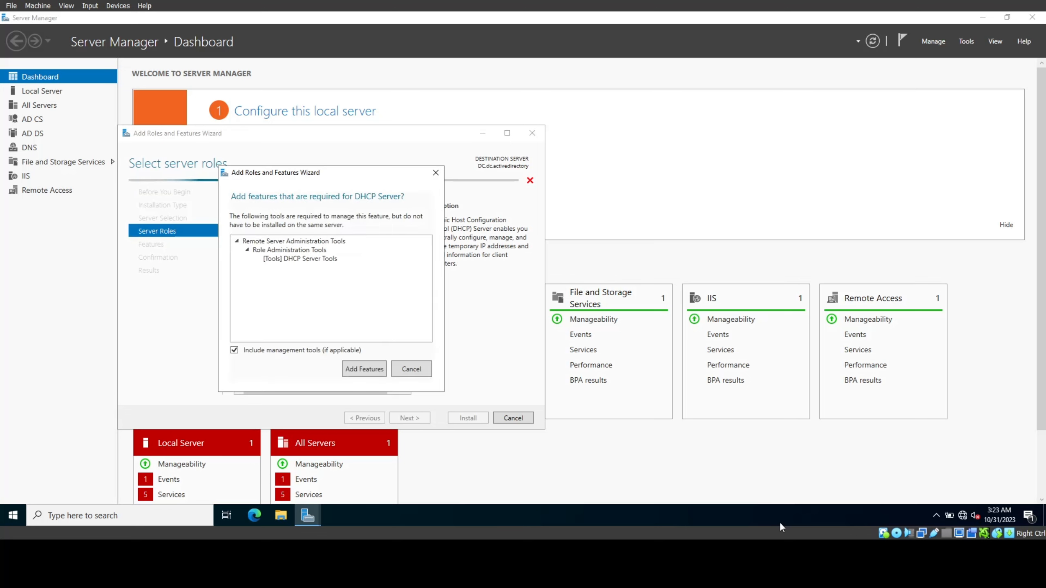
{"action": "left_click", "coordinate": [376, 372]}
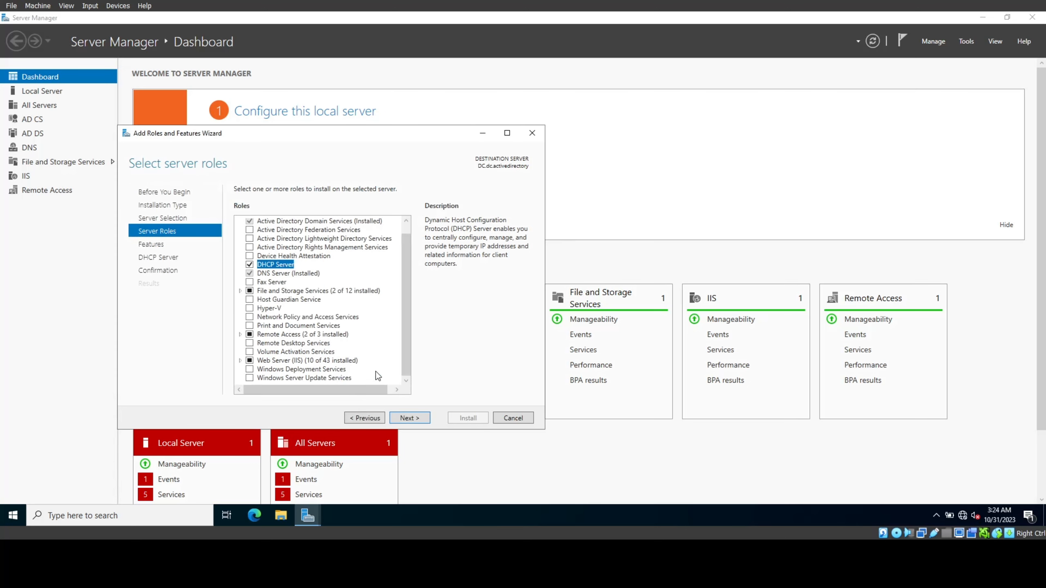
{"action": "left_click", "coordinate": [427, 419]}
{"action": "left_click", "coordinate": [425, 419]}
{"action": "left_click", "coordinate": [422, 419]}
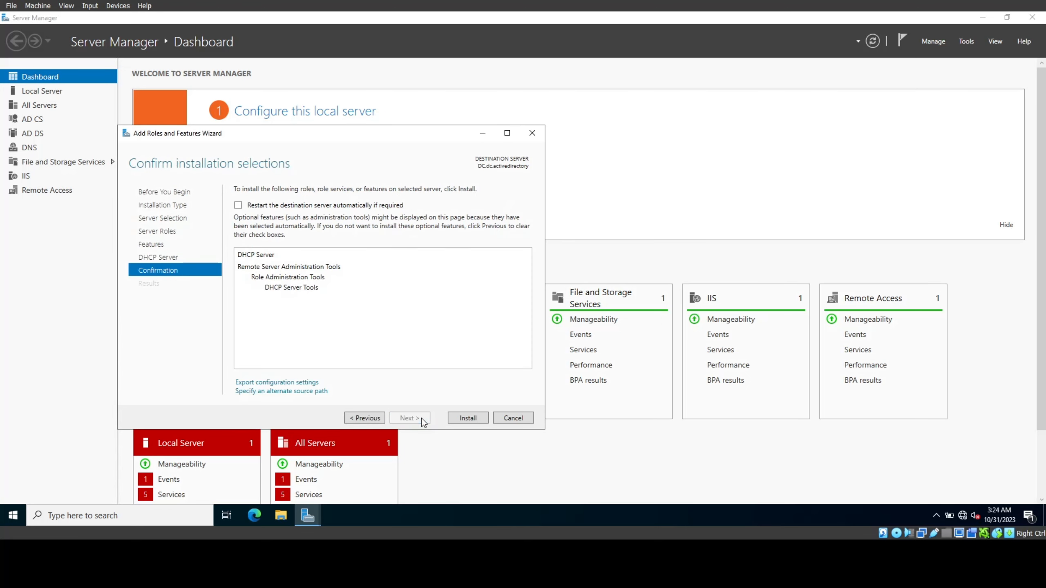
{"action": "left_click", "coordinate": [452, 420]}
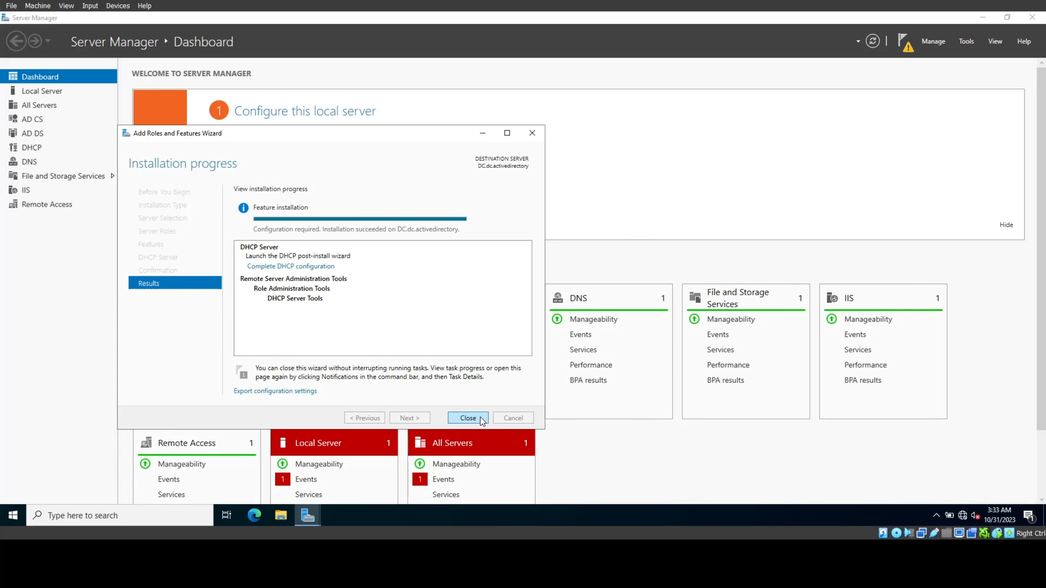
{"action": "left_click", "coordinate": [481, 417]}
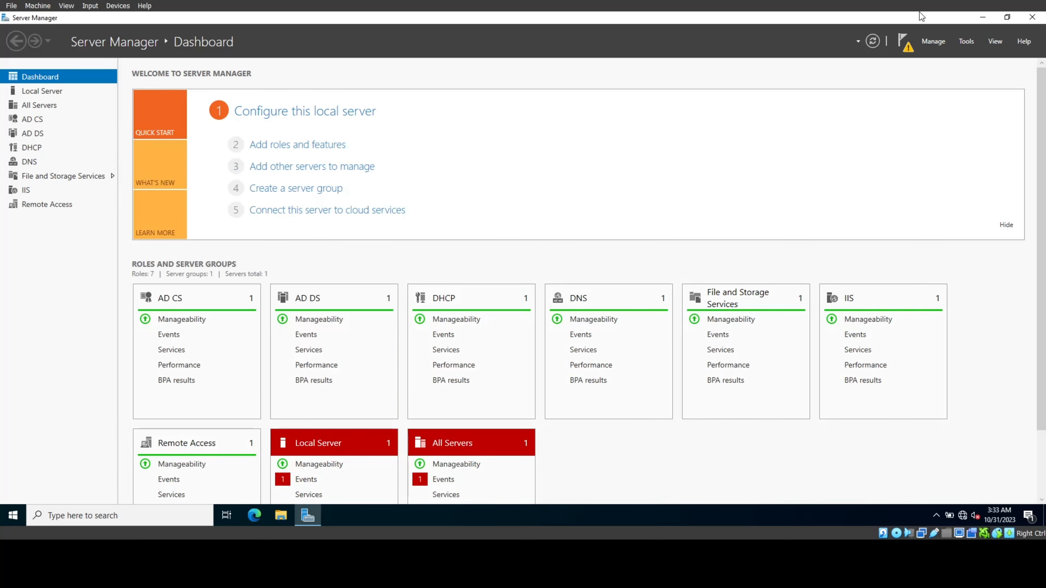
Step: Open the DHCP console from Tools, centre it and widen its tree pane
{"action": "left_click", "coordinate": [959, 43]}
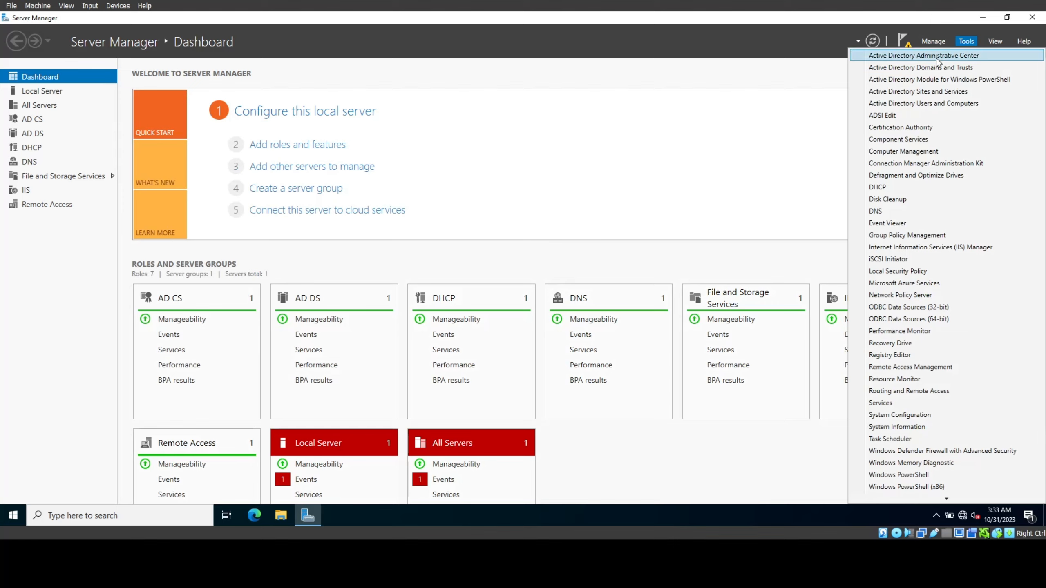
{"action": "left_click", "coordinate": [899, 185]}
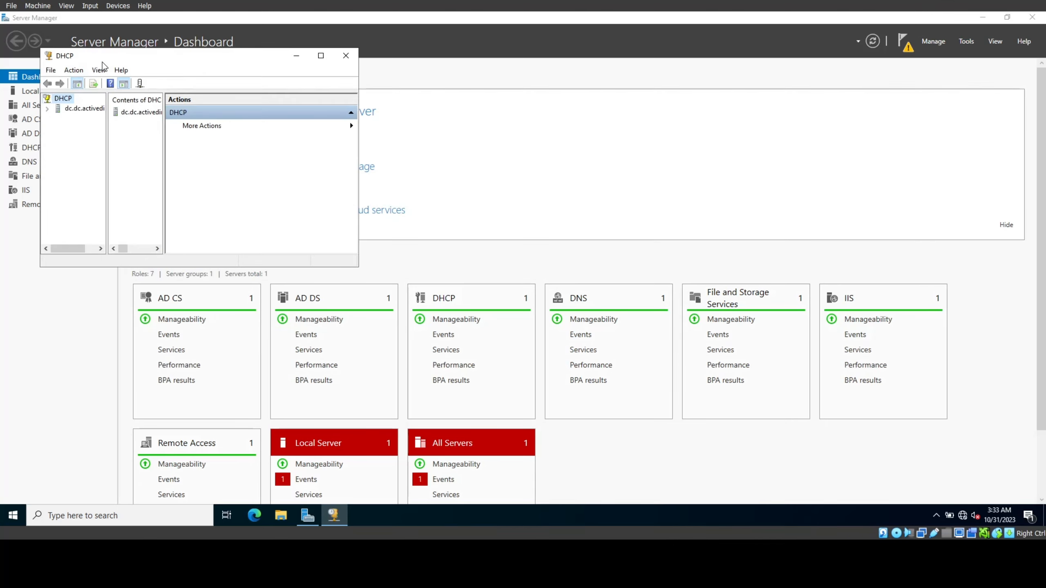
{"action": "left_click_drag", "start_coordinate": [53, 53], "coordinate": [260, 81]}
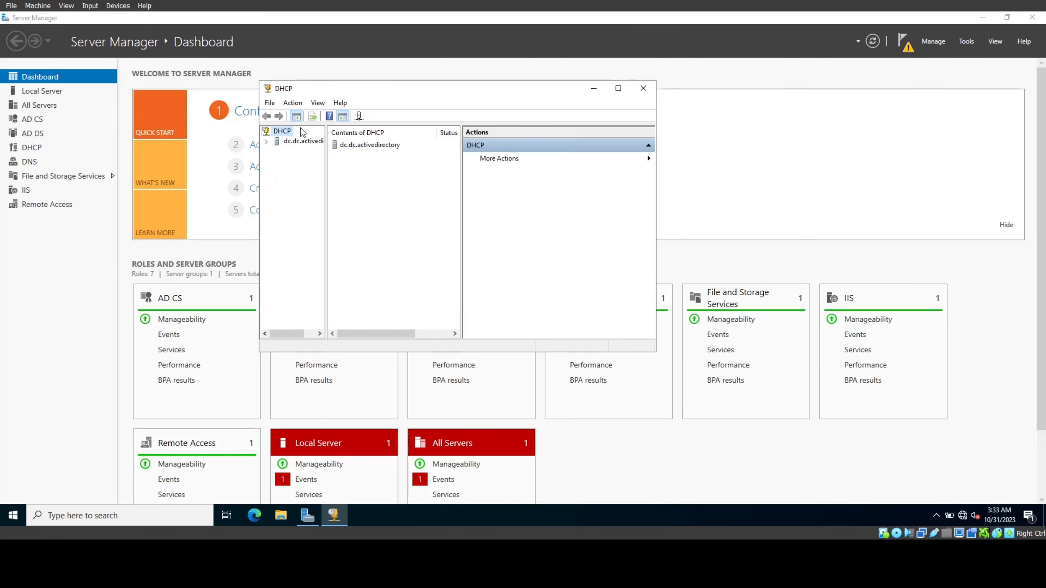
{"action": "left_click_drag", "start_coordinate": [328, 178], "coordinate": [348, 179]}
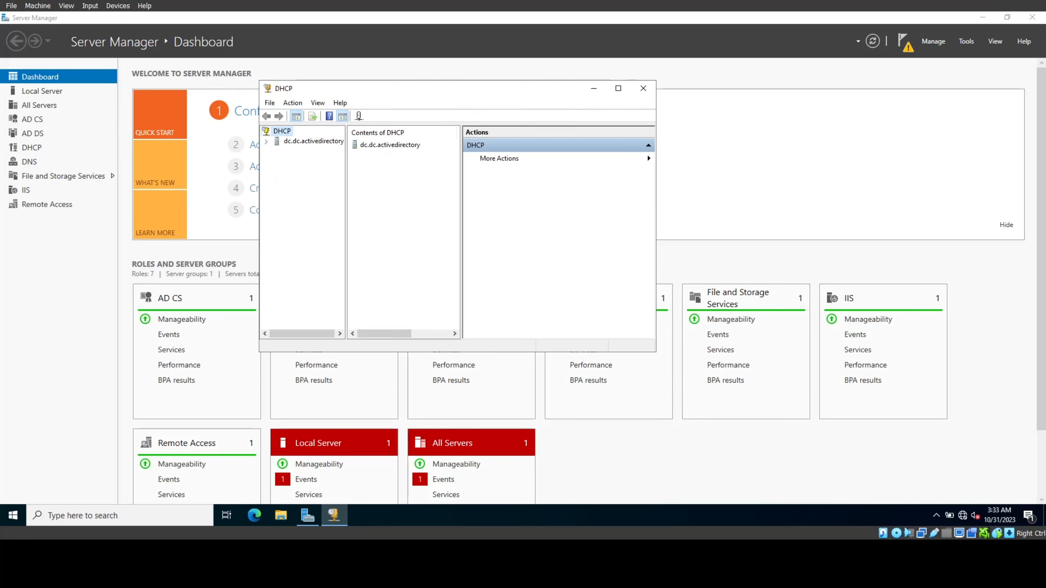
Step: Launch the New Scope Wizard from the IPv4 node of dc.dc.activedirectory
{"action": "left_click", "coordinate": [295, 142]}
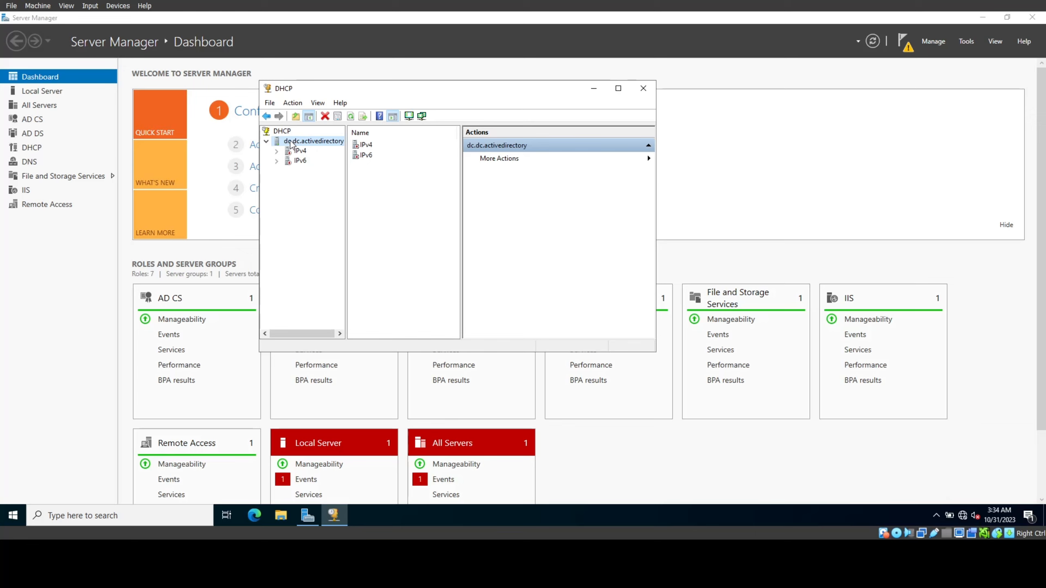
{"action": "left_click", "coordinate": [276, 151]}
{"action": "left_click", "coordinate": [293, 151]}
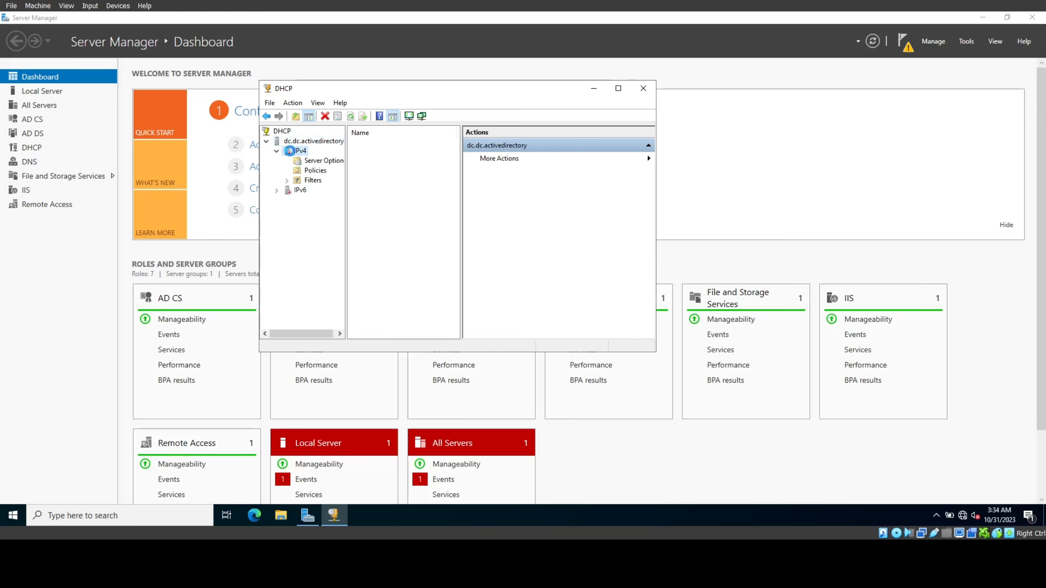
{"action": "right_click", "coordinate": [292, 152]}
{"action": "left_click", "coordinate": [333, 175]}
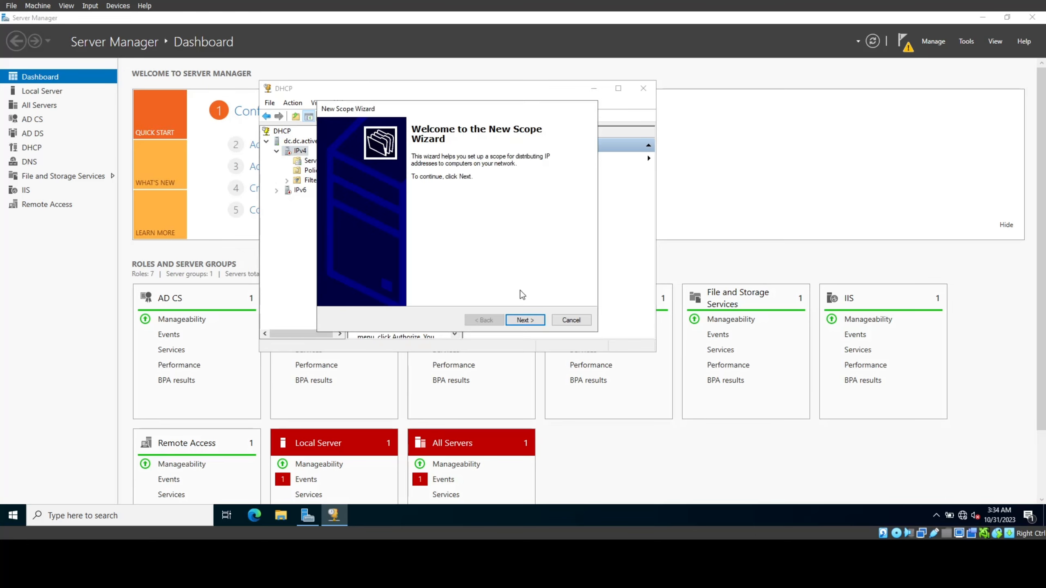
Step: Name the new scope '192.168'
{"action": "left_click", "coordinate": [527, 323]}
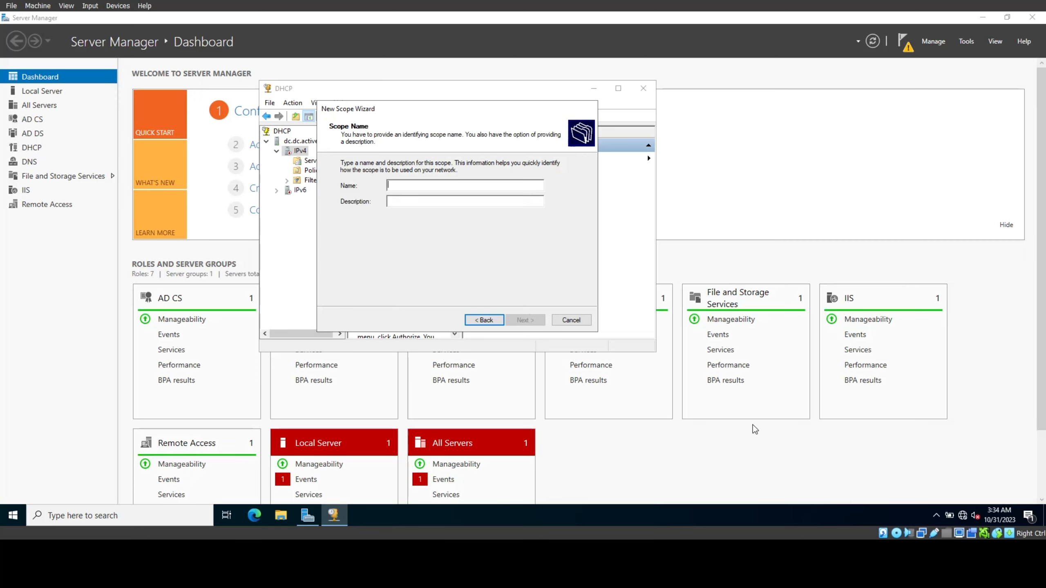
{"action": "type", "text": "192.1"}
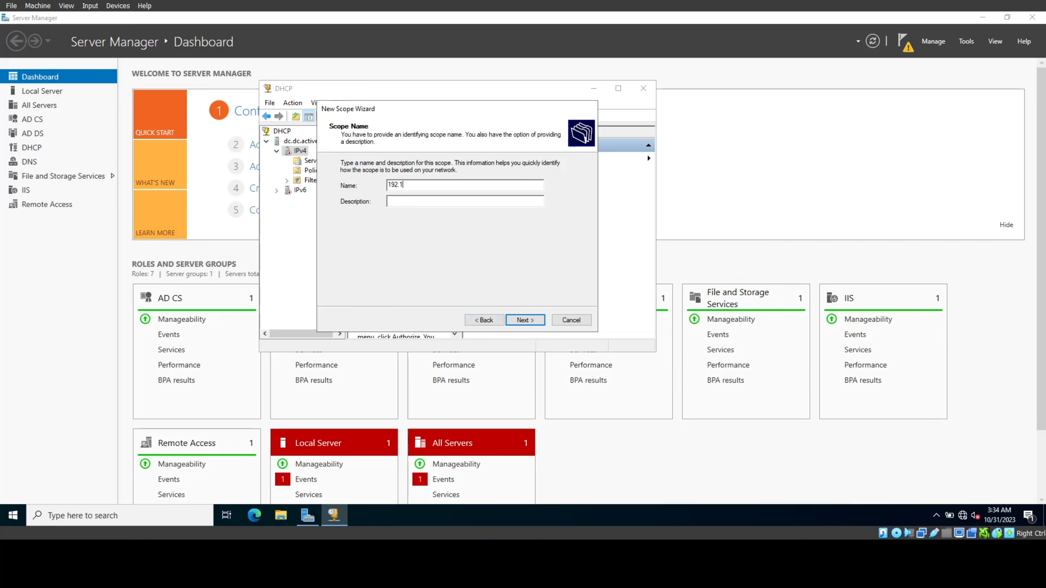
{"action": "type", "text": "68.0.100-200"}
{"action": "key", "text": "Return"}
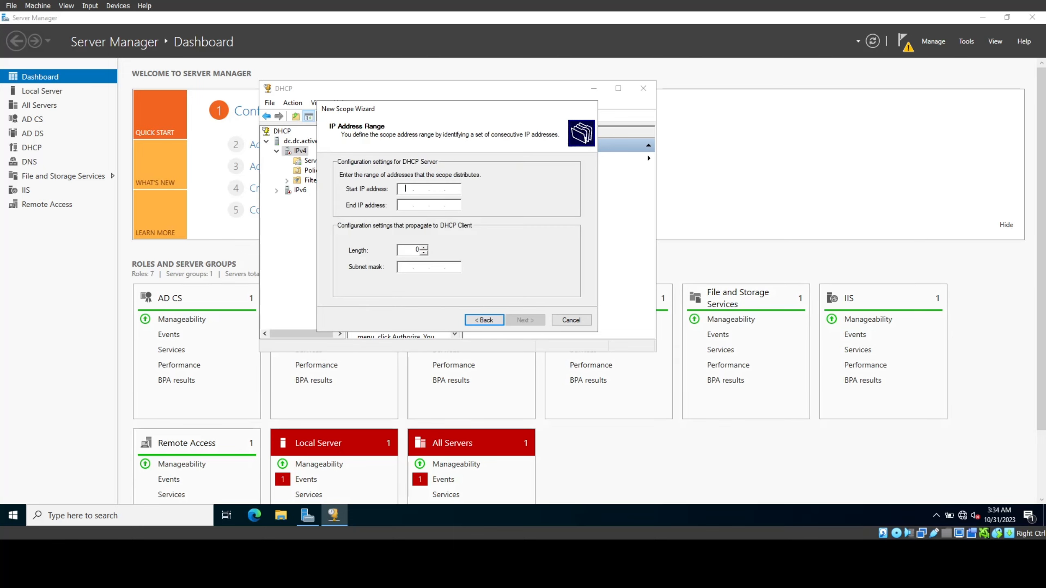
Step: Set the range 192.168.0.100–192.168.0.200 with mask 255.255.255.0 and skip exclusions
{"action": "type", "text": "192.168.0.100"}
{"action": "left_click", "coordinate": [406, 206]}
{"action": "type", "text": "192."}
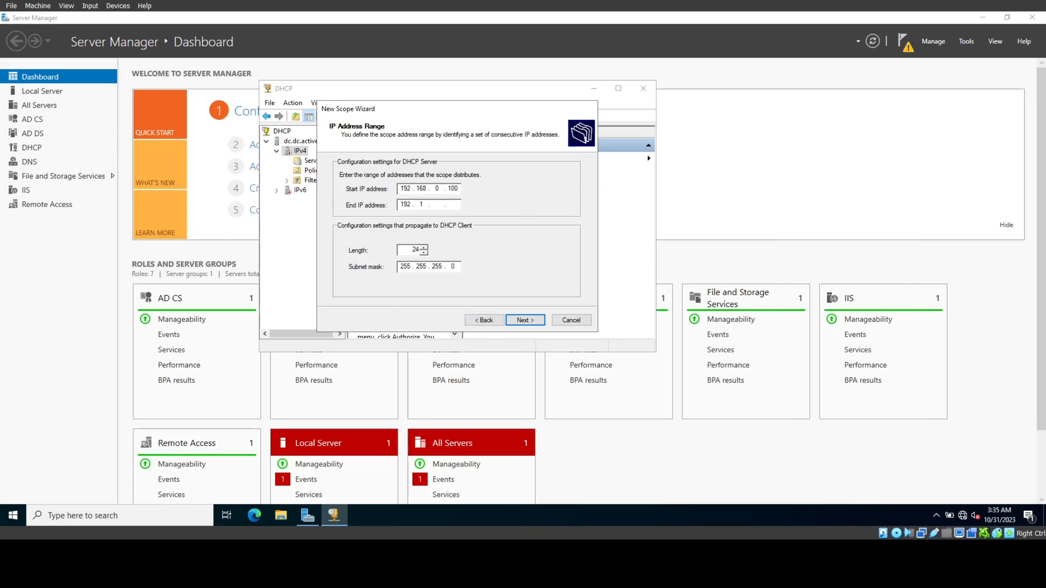
{"action": "type", "text": "168.0"}
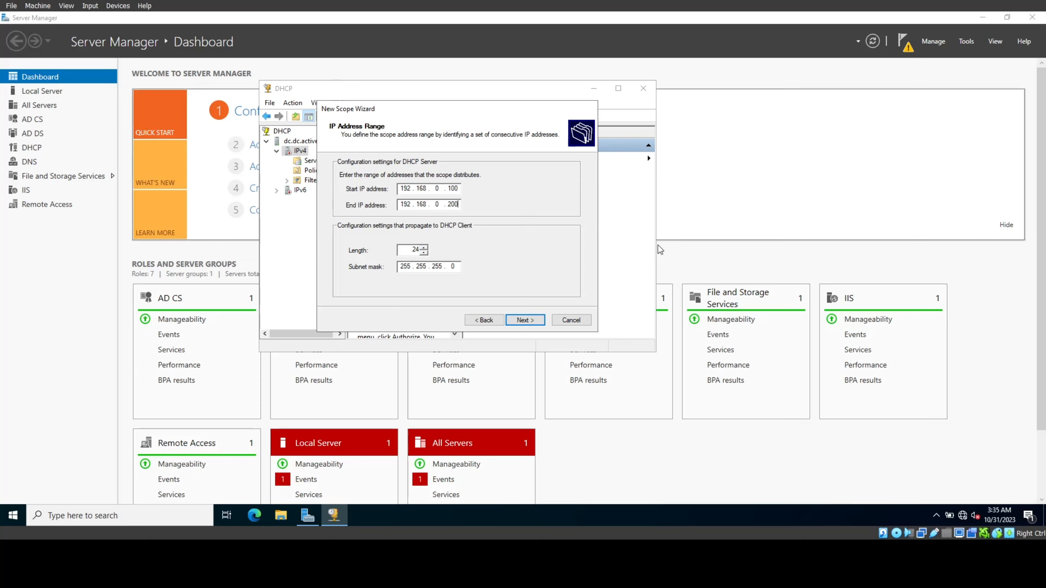
{"action": "left_click", "coordinate": [536, 321]}
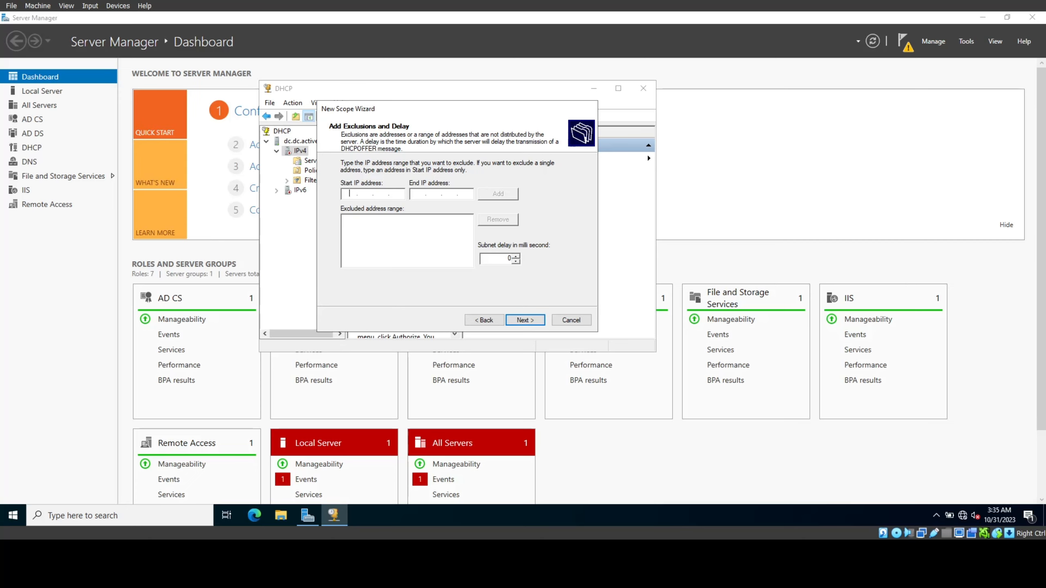
{"action": "left_click", "coordinate": [527, 325]}
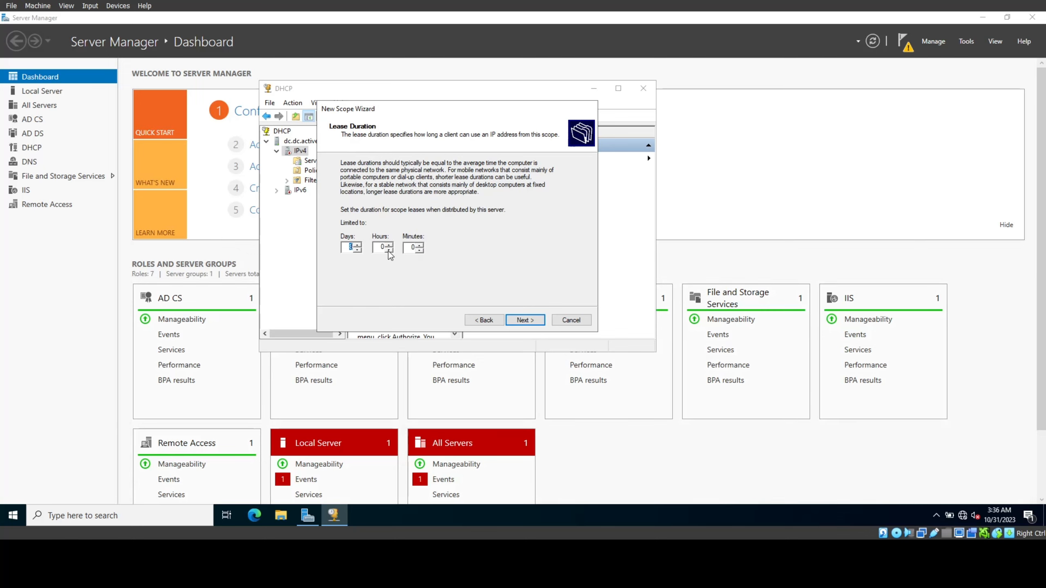
Step: Keep the default lease duration and add 192.168.0.1 as the default gateway
{"action": "left_click", "coordinate": [347, 248]}
{"action": "left_click", "coordinate": [535, 322]}
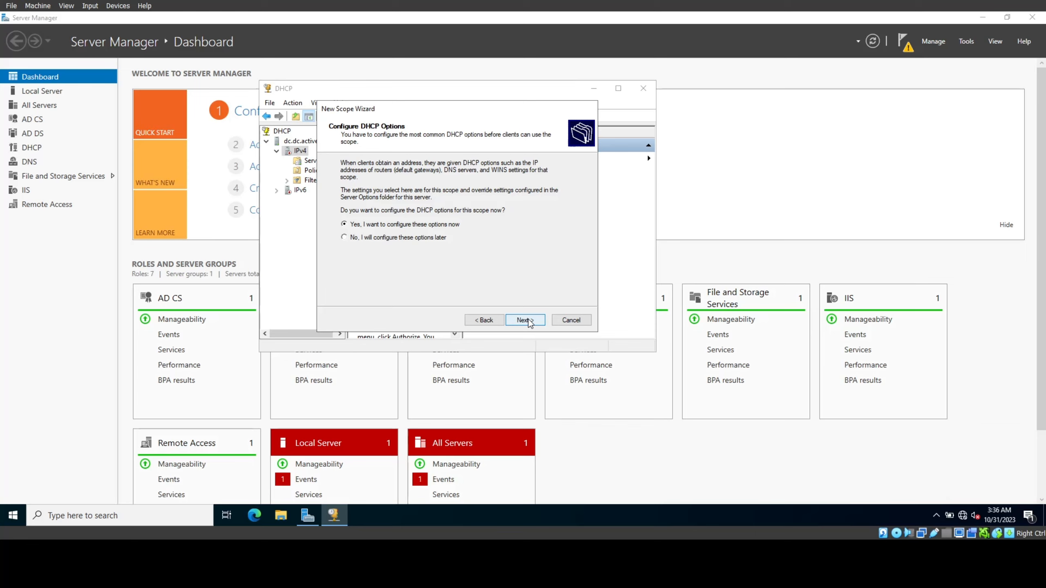
{"action": "left_click", "coordinate": [528, 321]}
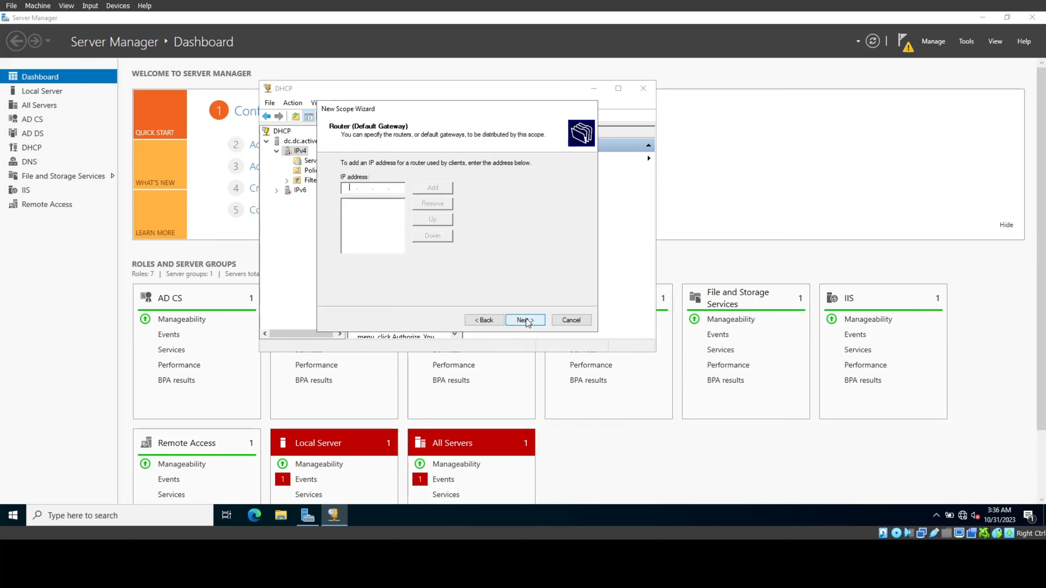
{"action": "type", "text": "192.16"}
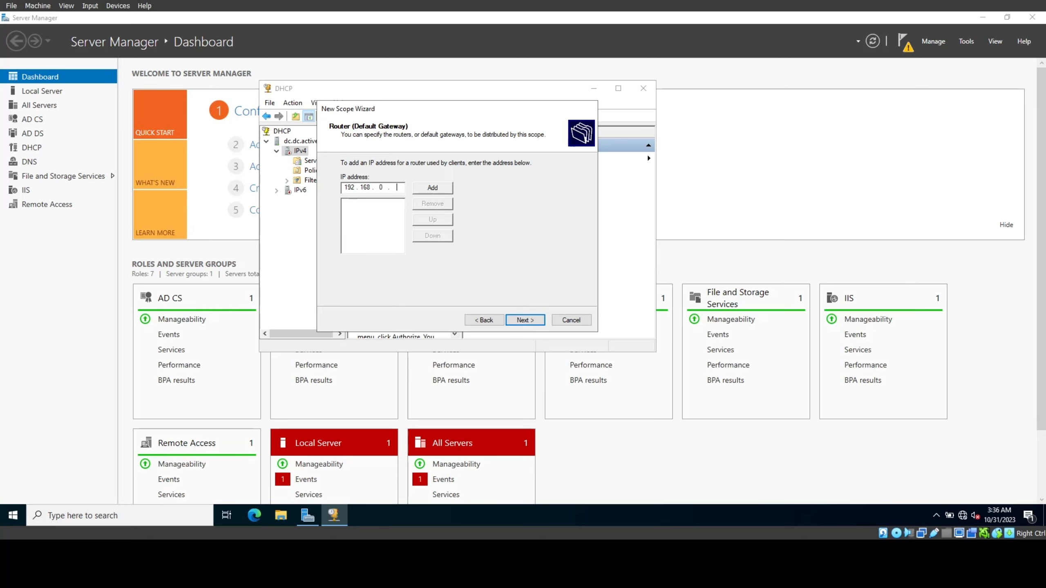
{"action": "type", "text": "8.0.1"}
{"action": "left_click", "coordinate": [428, 193]}
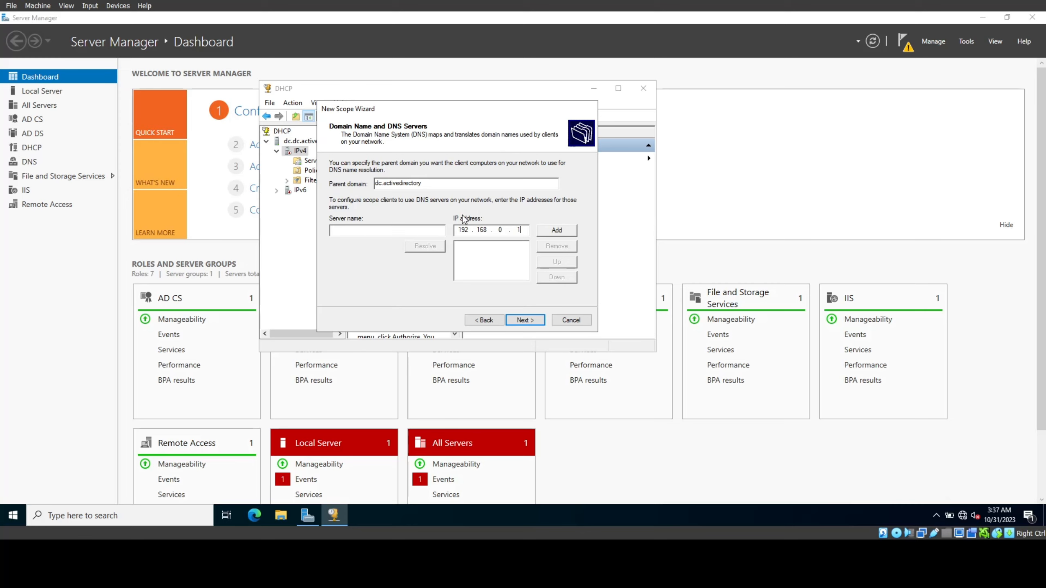
Step: Add 192.168.0.1 as DNS server, skip WINS, and activate the finished scope
{"action": "left_click", "coordinate": [560, 234]}
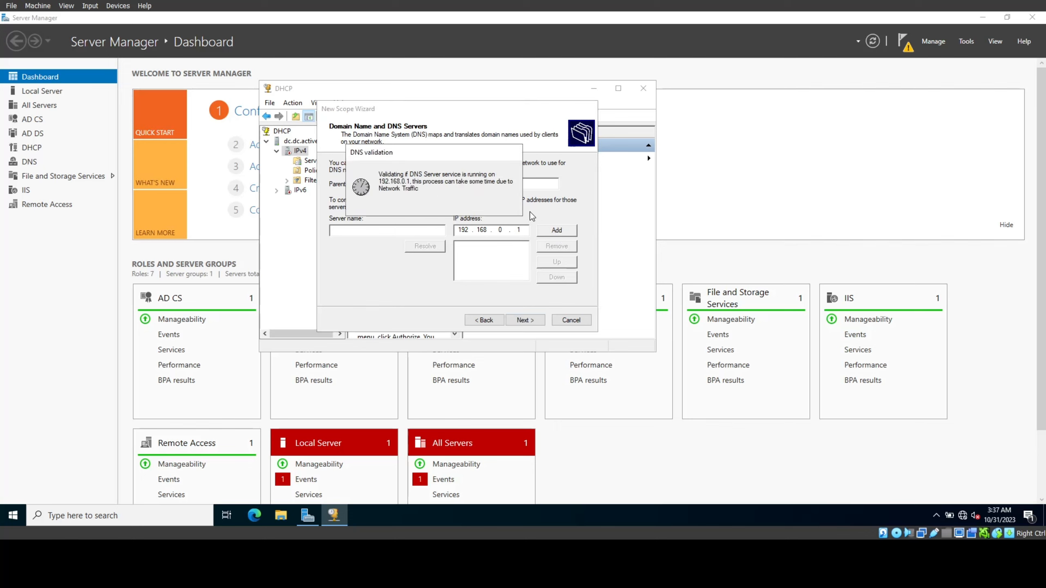
{"action": "left_click", "coordinate": [541, 320]}
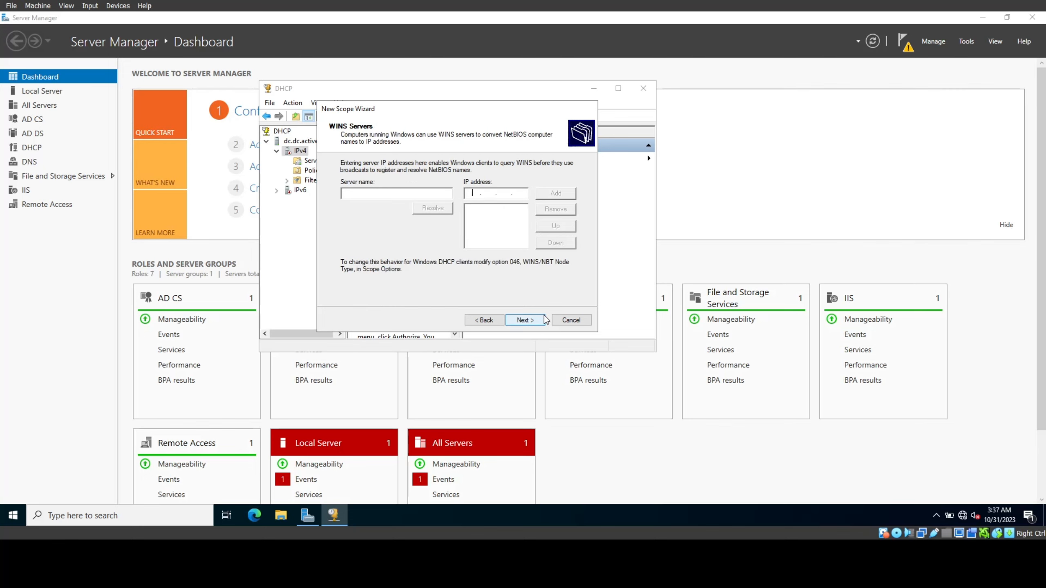
{"action": "left_click", "coordinate": [543, 321]}
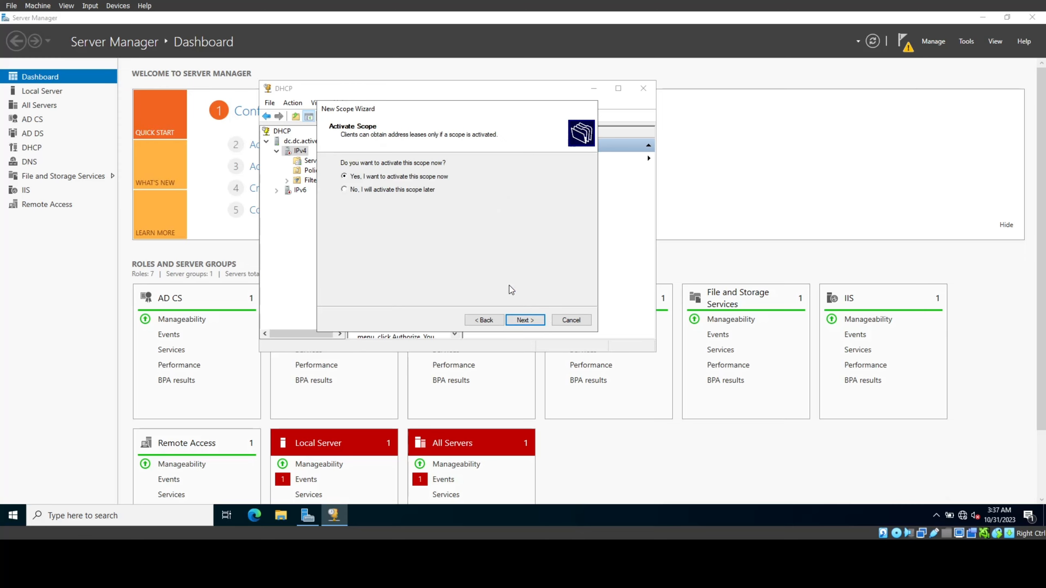
{"action": "left_click", "coordinate": [523, 323]}
{"action": "left_click", "coordinate": [521, 321]}
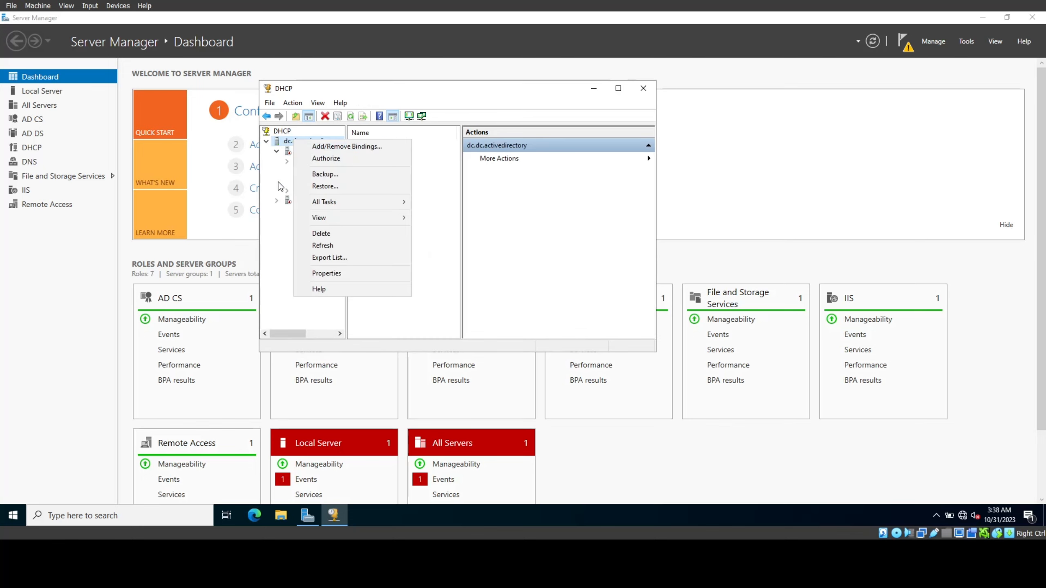
Step: Authorize the dc.dc.activedirectory DHCP server in Active Directory and refresh it
{"action": "left_click", "coordinate": [285, 230]}
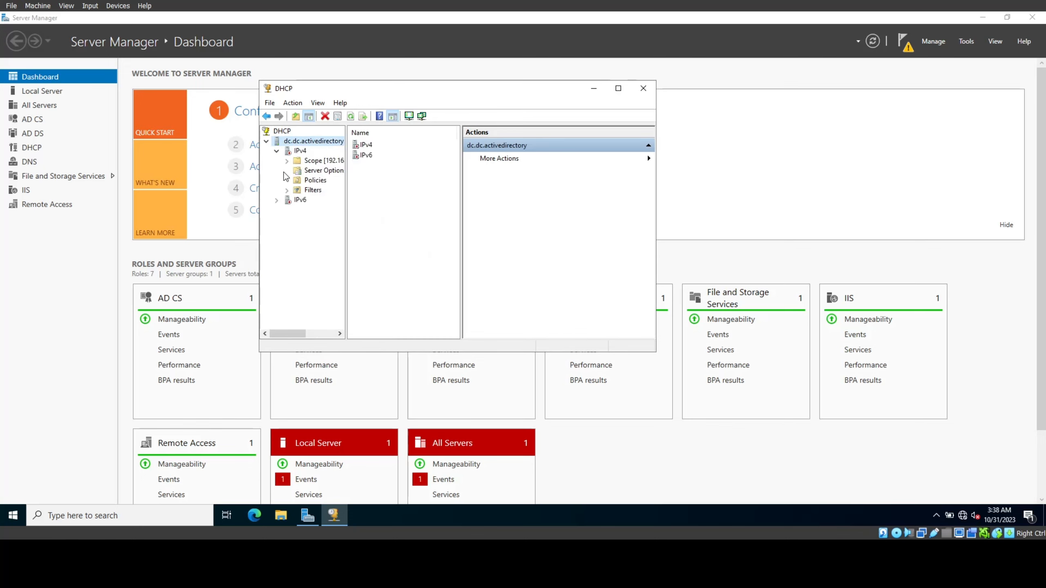
{"action": "right_click", "coordinate": [300, 143]}
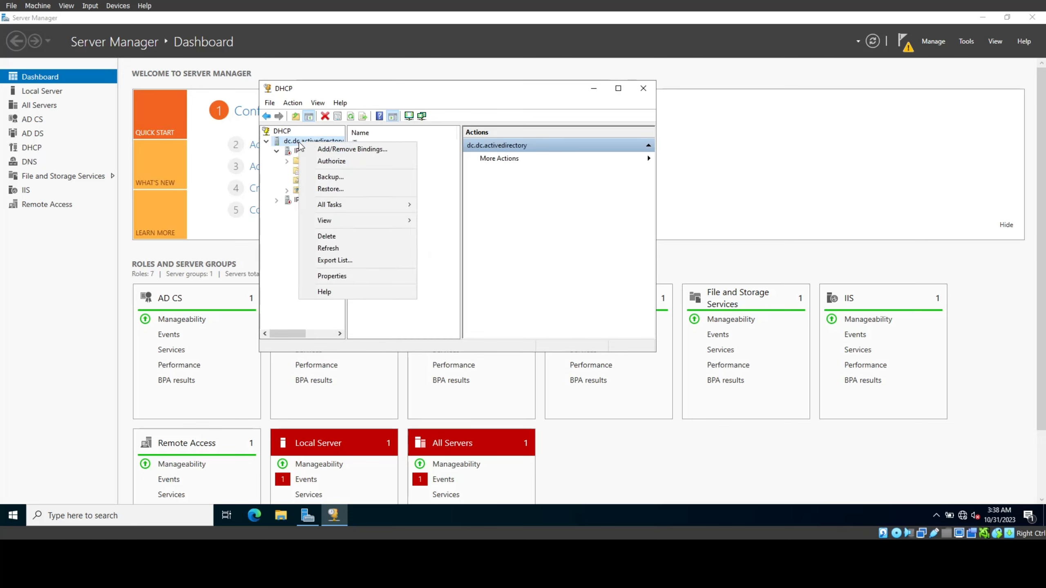
{"action": "left_click", "coordinate": [326, 163]}
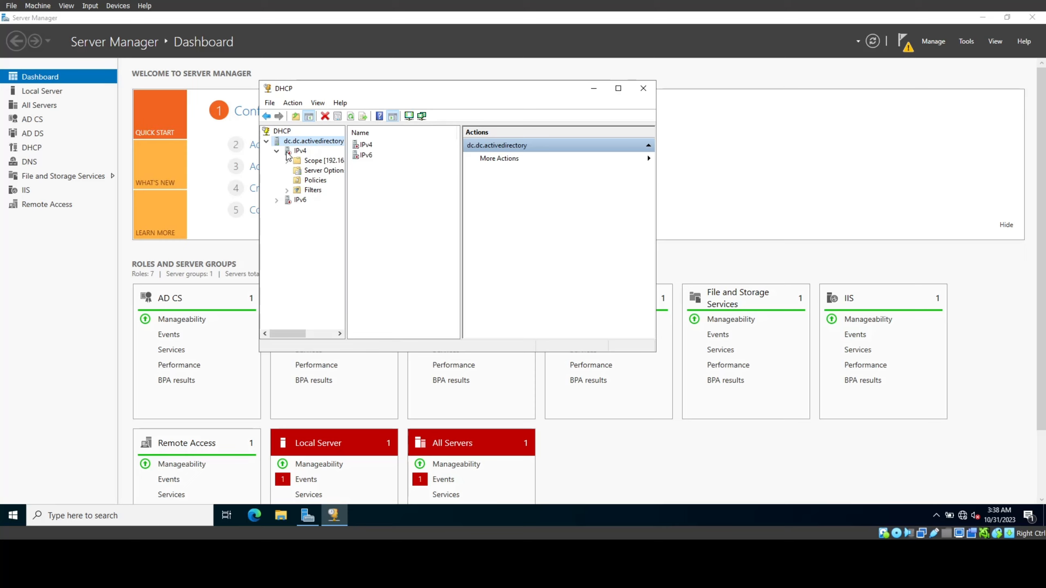
{"action": "right_click", "coordinate": [309, 159]}
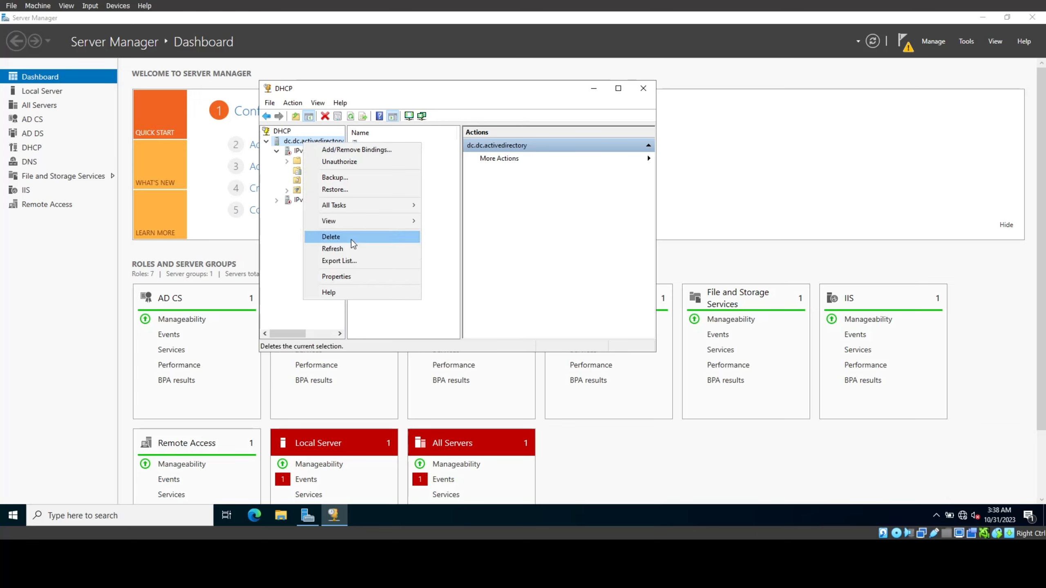
{"action": "left_click", "coordinate": [349, 256]}
Step: Set server option 003 Router to 192.168.0.1, then refresh the server
{"action": "left_click", "coordinate": [276, 151]}
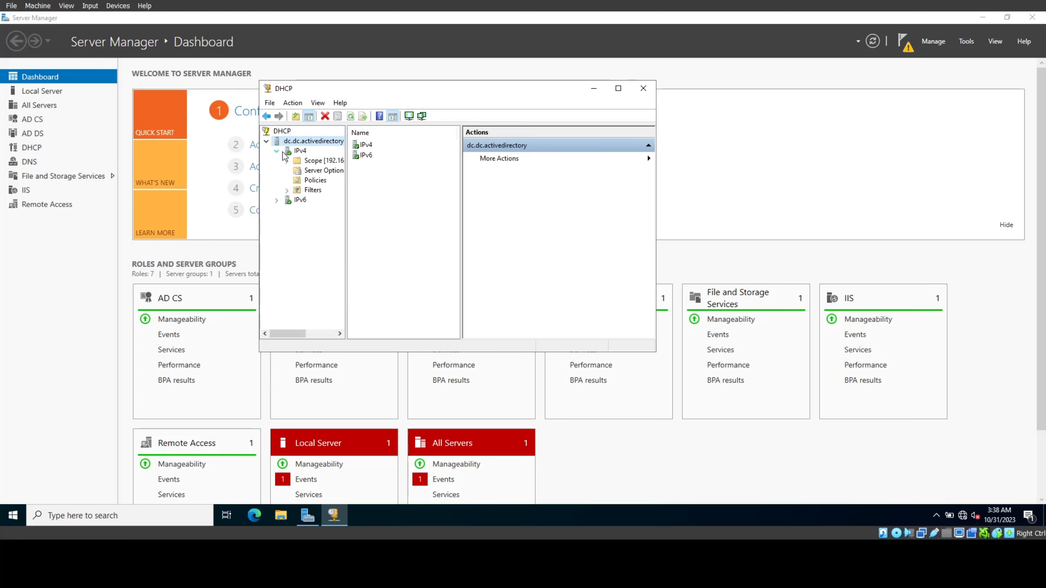
{"action": "left_click", "coordinate": [340, 175]}
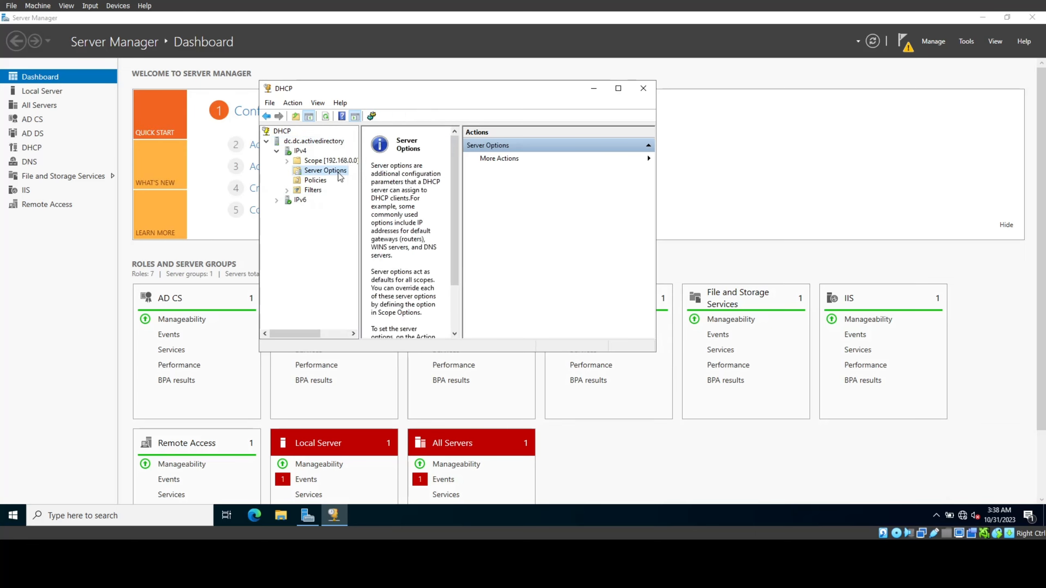
{"action": "right_click", "coordinate": [340, 176]}
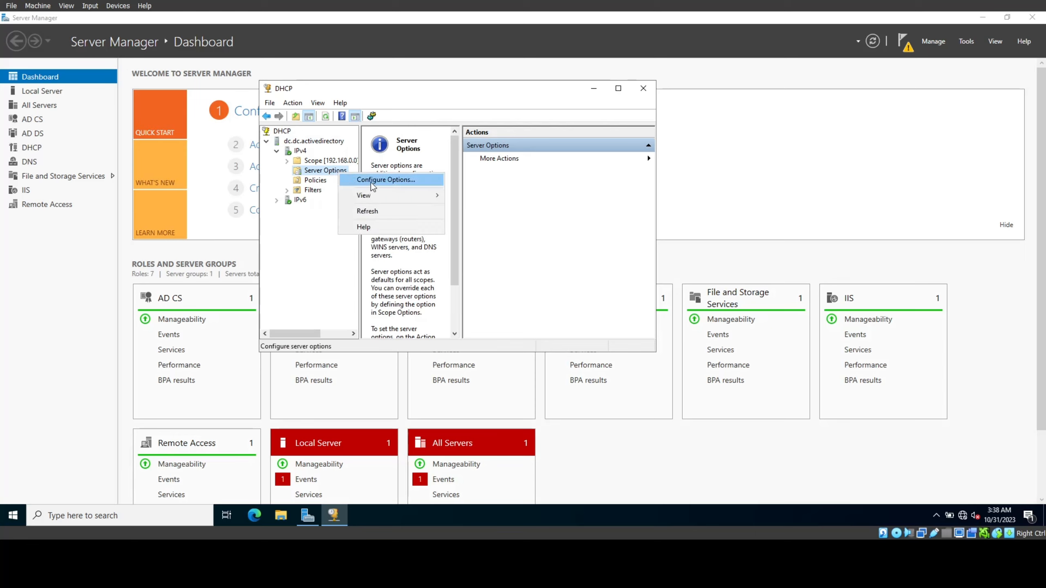
{"action": "left_click", "coordinate": [353, 181]}
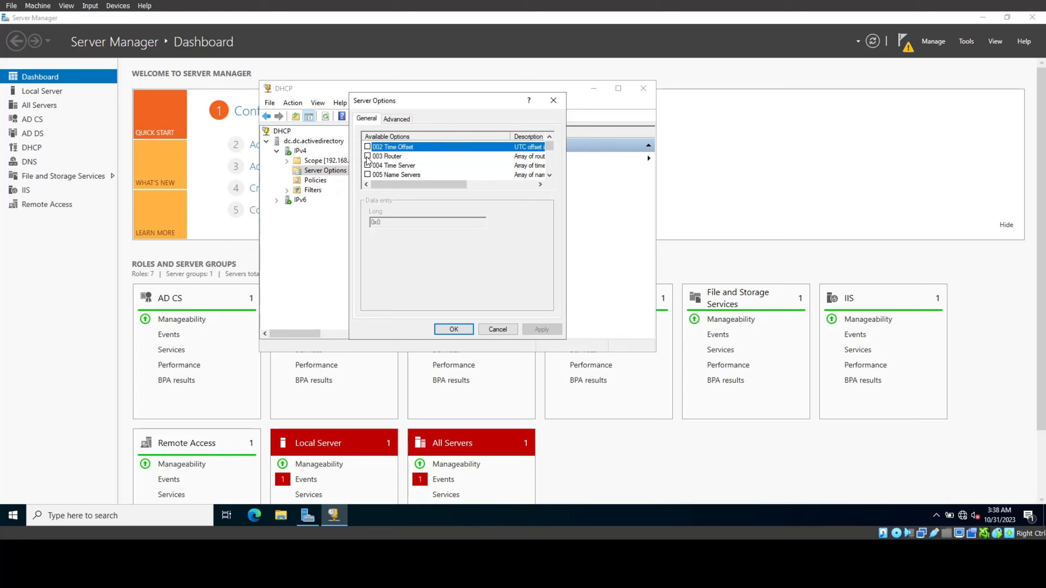
{"action": "left_click", "coordinate": [367, 156]}
{"action": "left_click", "coordinate": [379, 247]}
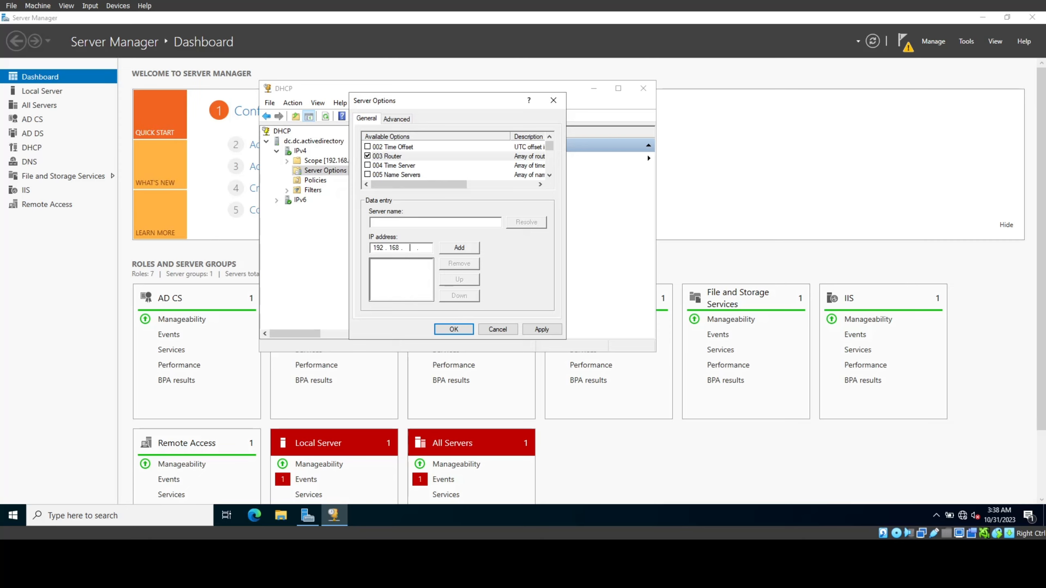
{"action": "left_click", "coordinate": [460, 249]}
{"action": "left_click", "coordinate": [541, 329]}
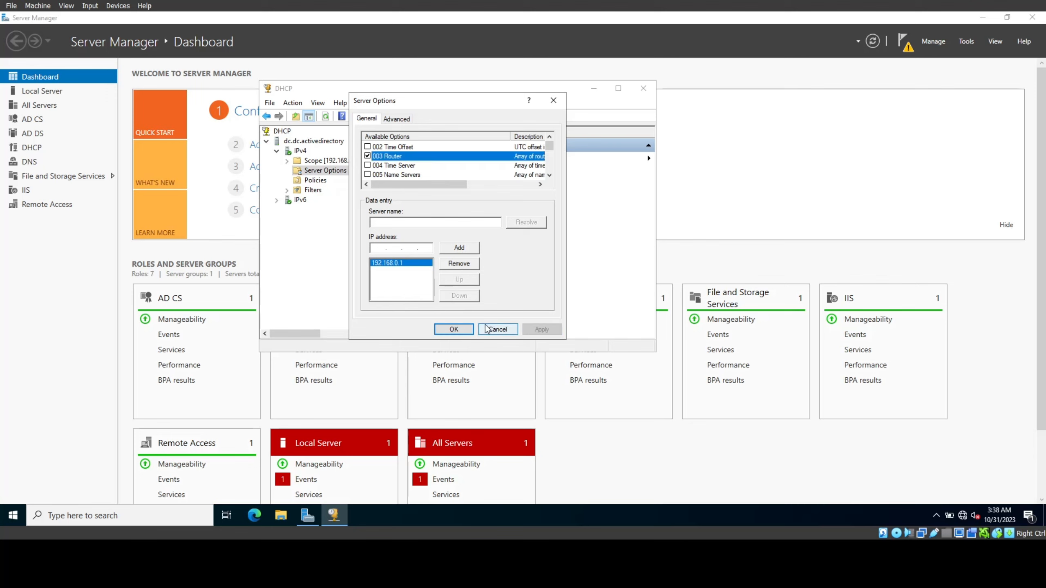
{"action": "left_click", "coordinate": [469, 329]}
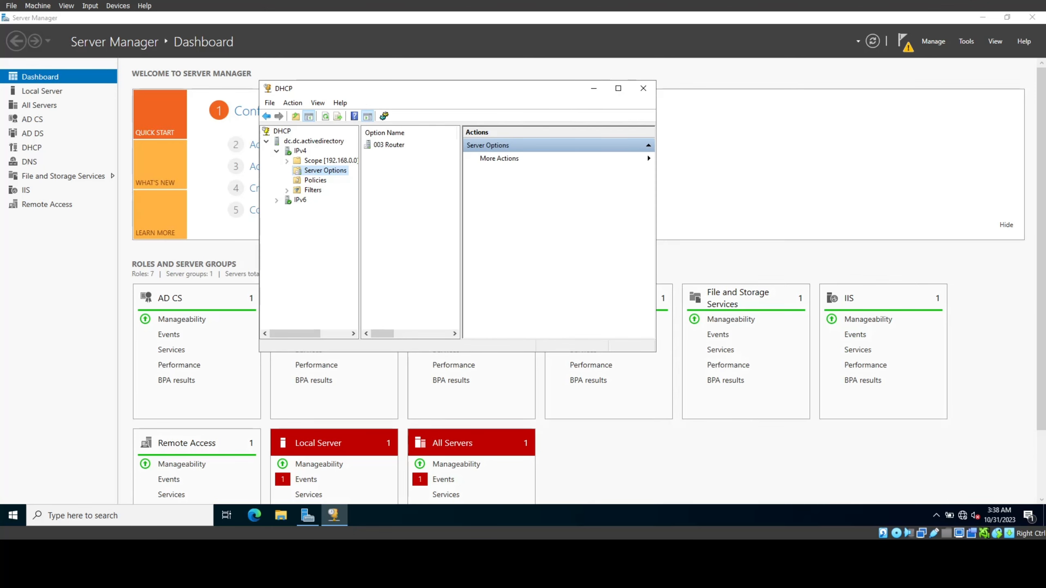
{"action": "right_click", "coordinate": [307, 141]}
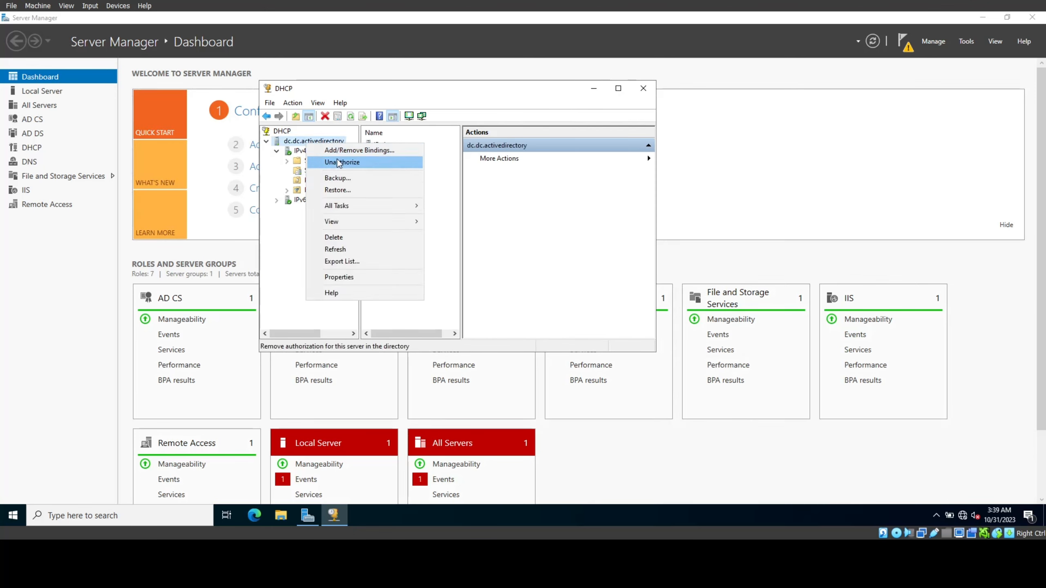
{"action": "left_click", "coordinate": [335, 249]}
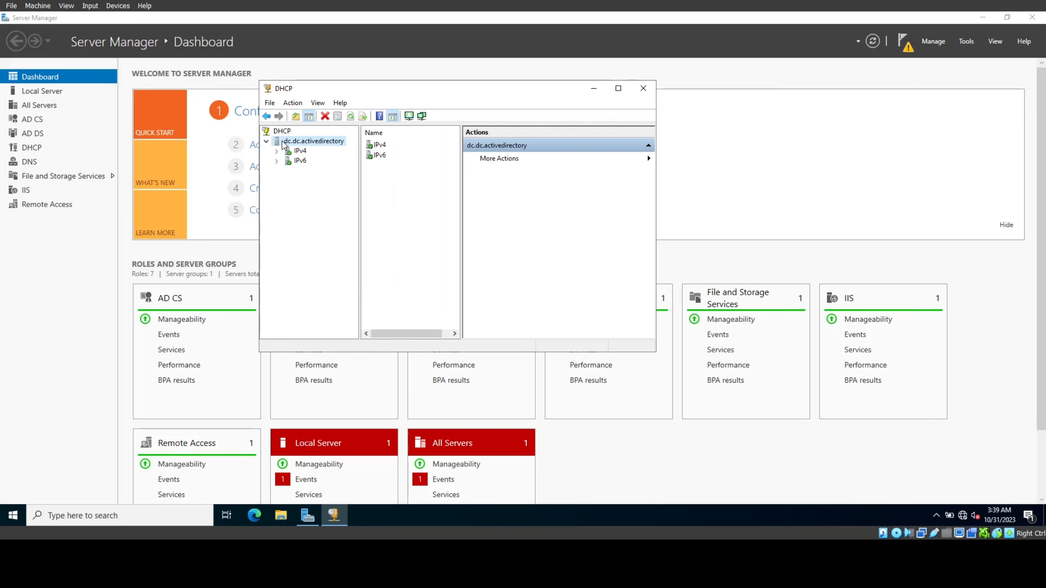
Step: Close DHCP, open Active Directory Users and Computers, and create the _Users organizational unit
{"action": "left_click", "coordinate": [643, 88]}
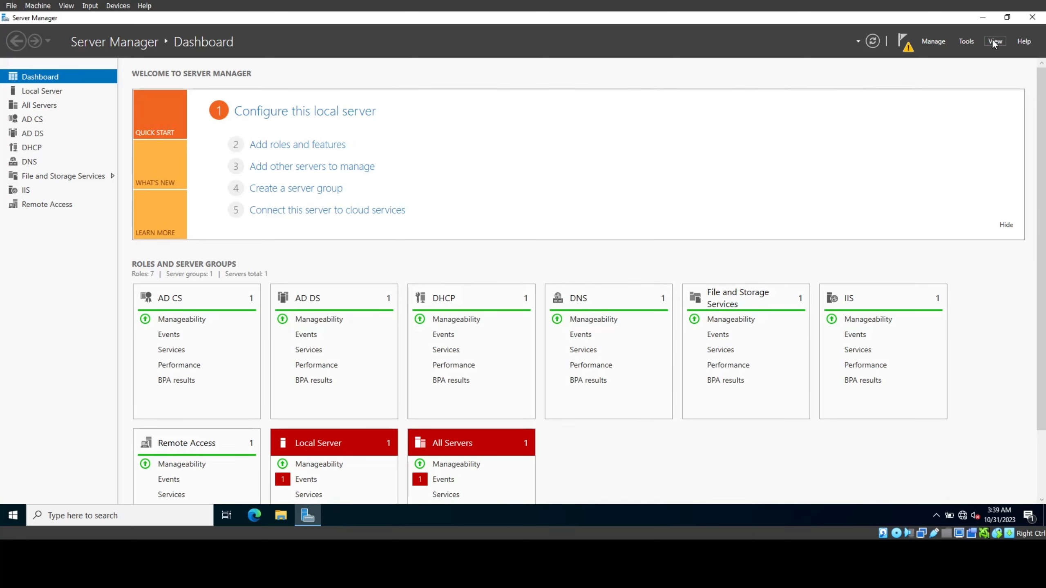
{"action": "left_click", "coordinate": [974, 42]}
{"action": "left_click", "coordinate": [975, 107]}
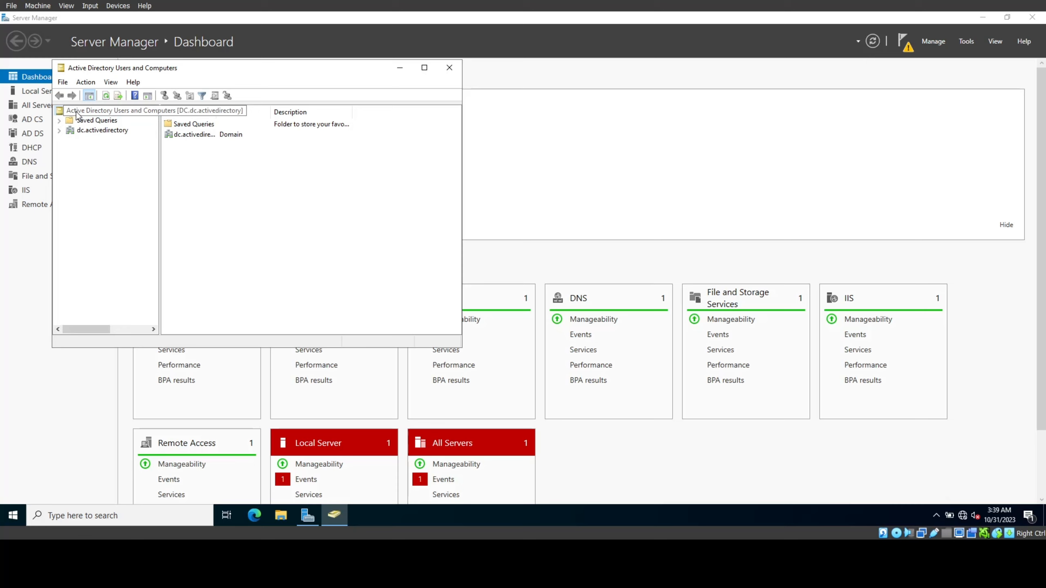
{"action": "left_click", "coordinate": [59, 130]}
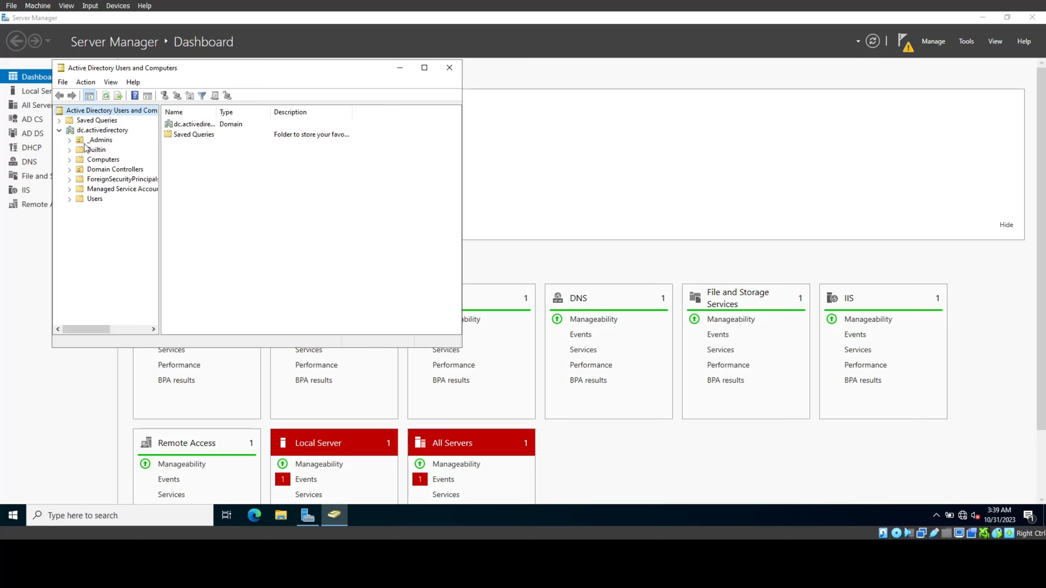
{"action": "left_click", "coordinate": [94, 129]}
{"action": "right_click", "coordinate": [93, 131]}
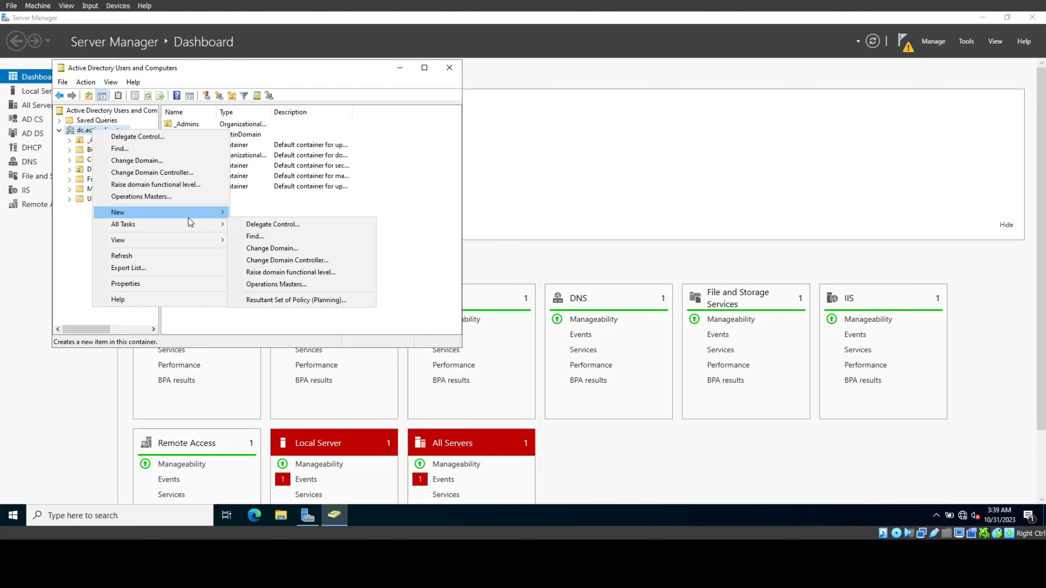
{"action": "mouse_move", "coordinate": [190, 217]}
{"action": "left_click", "coordinate": [272, 296]}
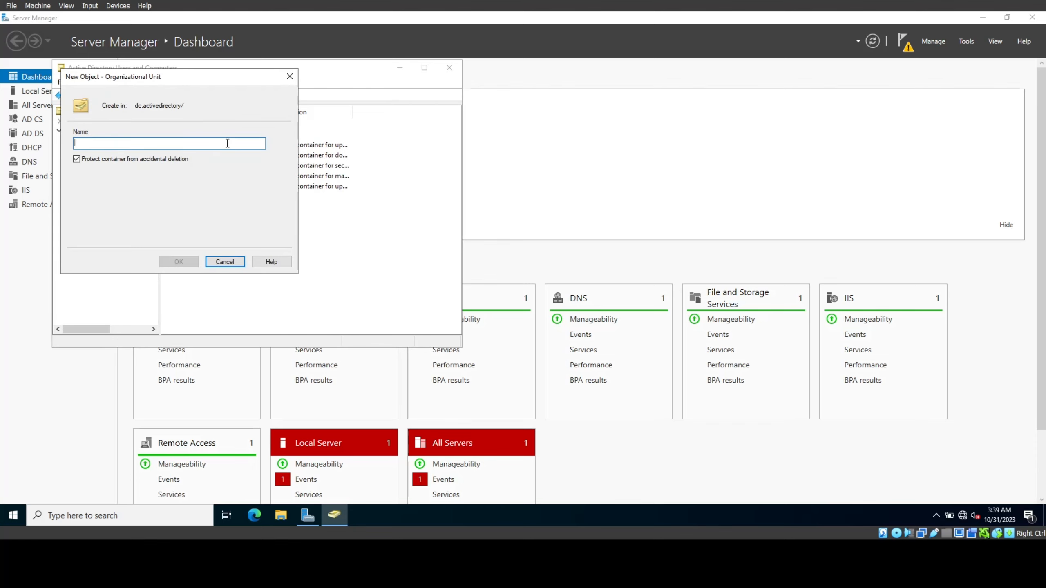
{"action": "type", "text": "J"}
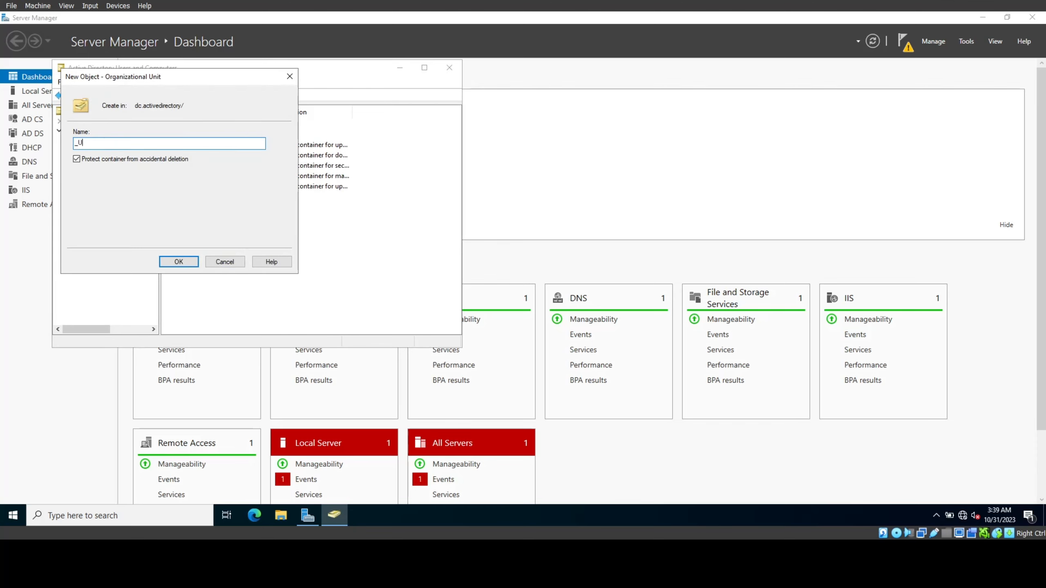
{"action": "key", "text": "BackSpace"}
{"action": "key", "text": "BackSpace"}
{"action": "key", "text": "BackSpace"}
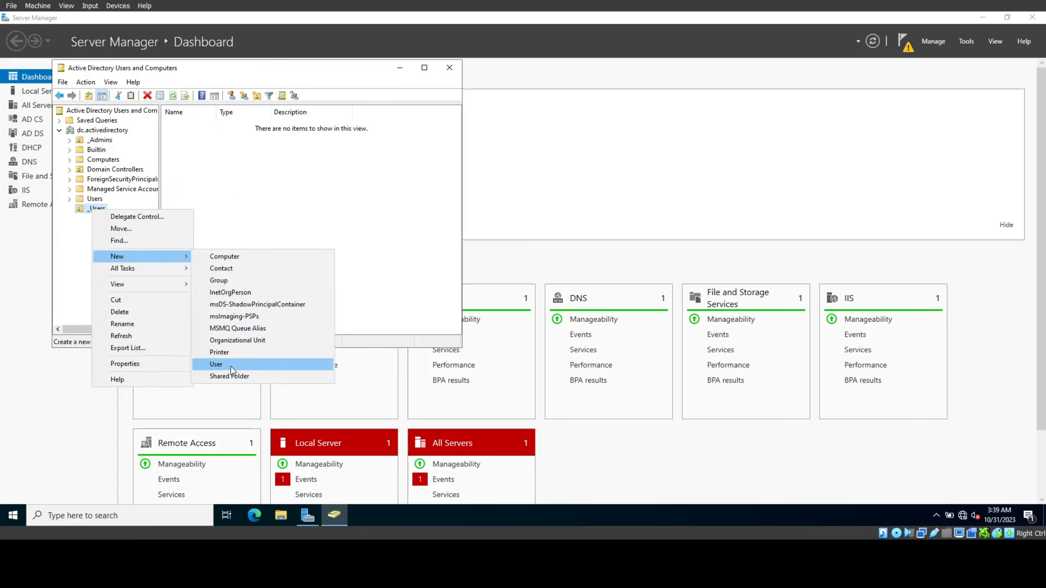
Step: Add a new user to _Users with name, logon name and a never-expiring password
{"action": "left_click", "coordinate": [297, 362]}
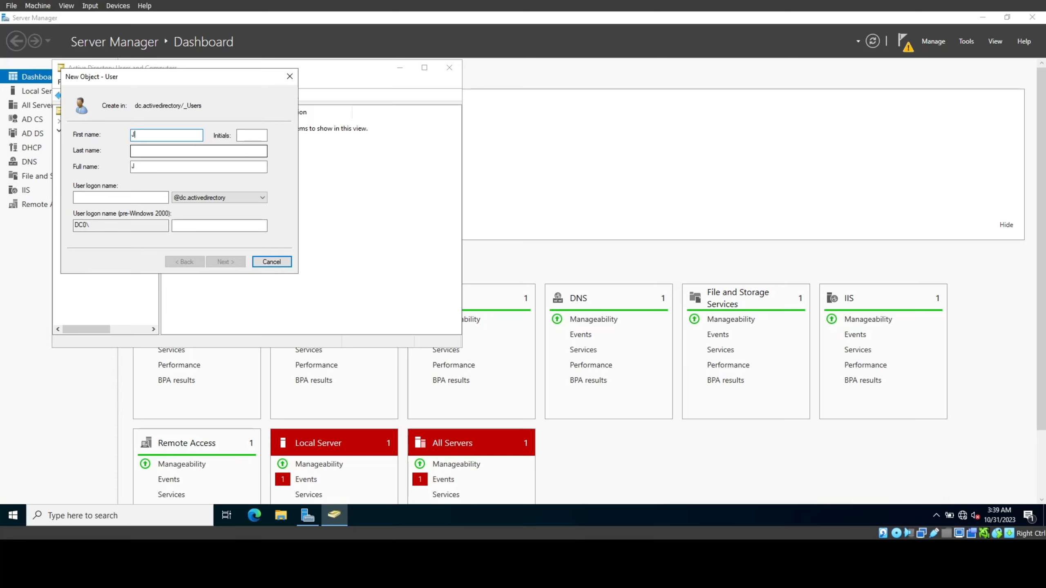
{"action": "left_click", "coordinate": [188, 149]}
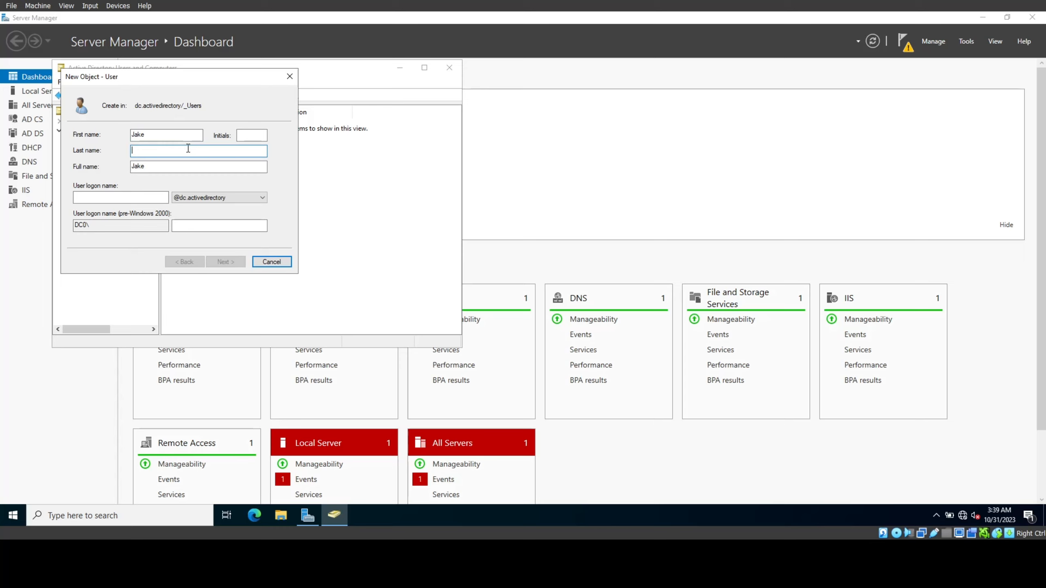
{"action": "key", "text": "Tab"}
{"action": "key", "text": "Tab"}
{"action": "type", "text": "u-jake"}
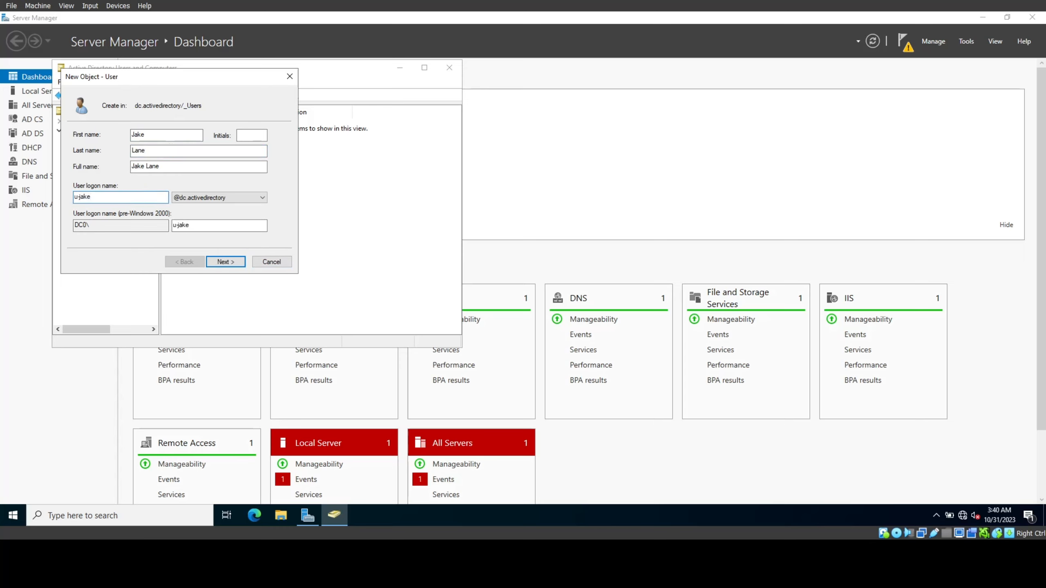
{"action": "key", "text": "Return"}
{"action": "left_click", "coordinate": [120, 197]}
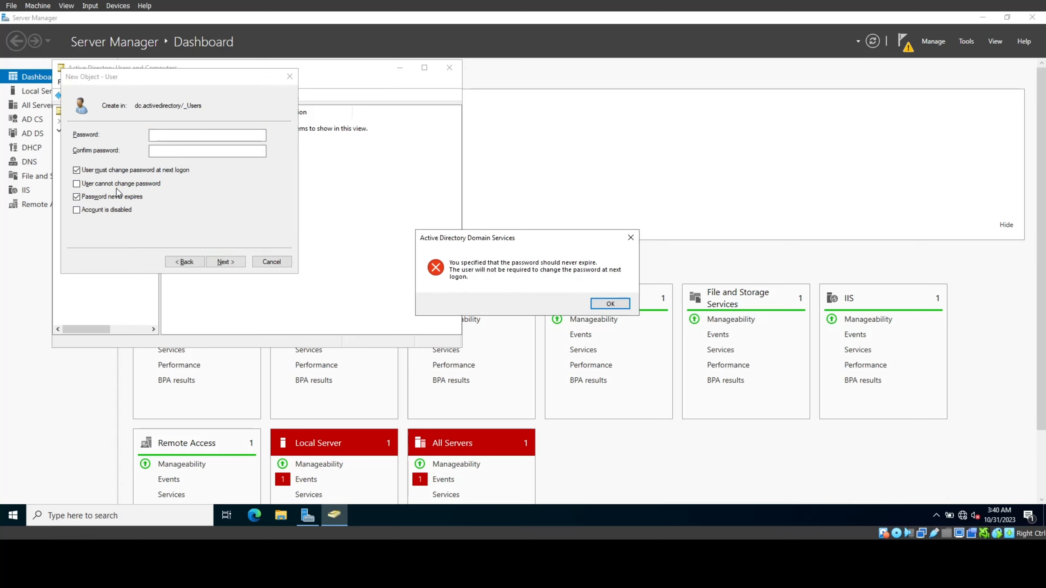
{"action": "left_click", "coordinate": [610, 304]}
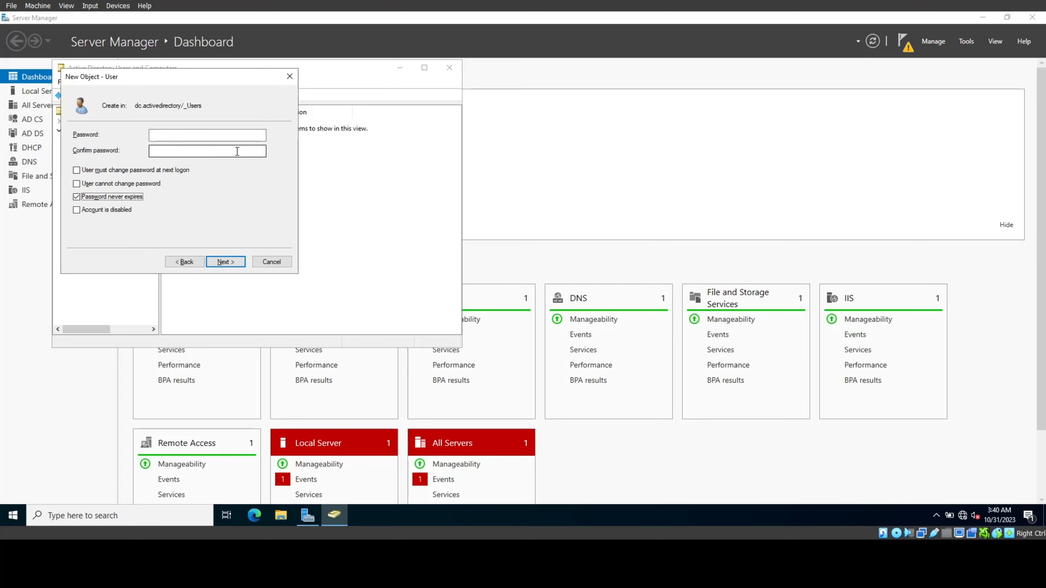
{"action": "left_click", "coordinate": [234, 137]}
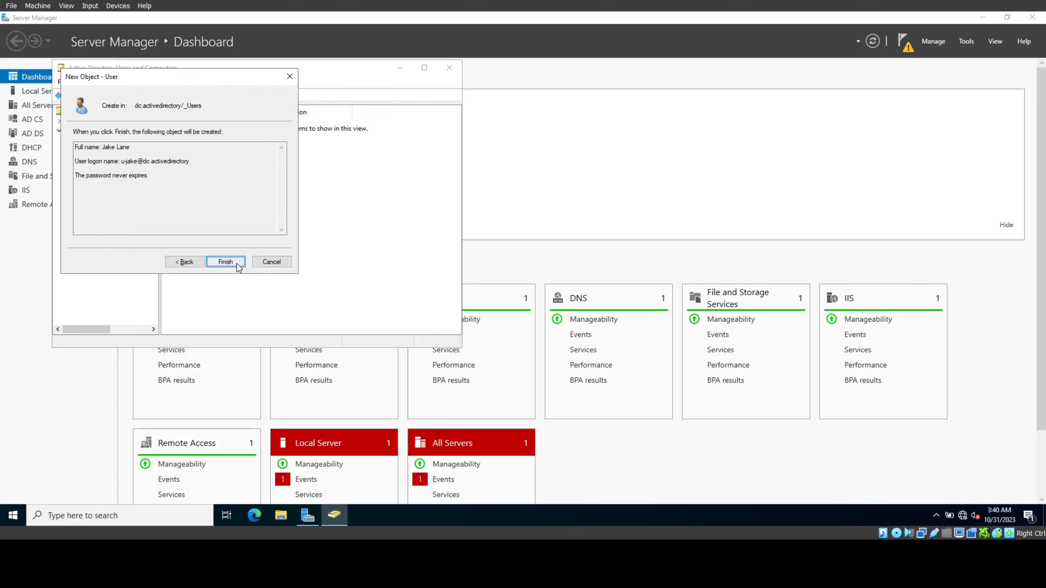
{"action": "left_click", "coordinate": [237, 262]}
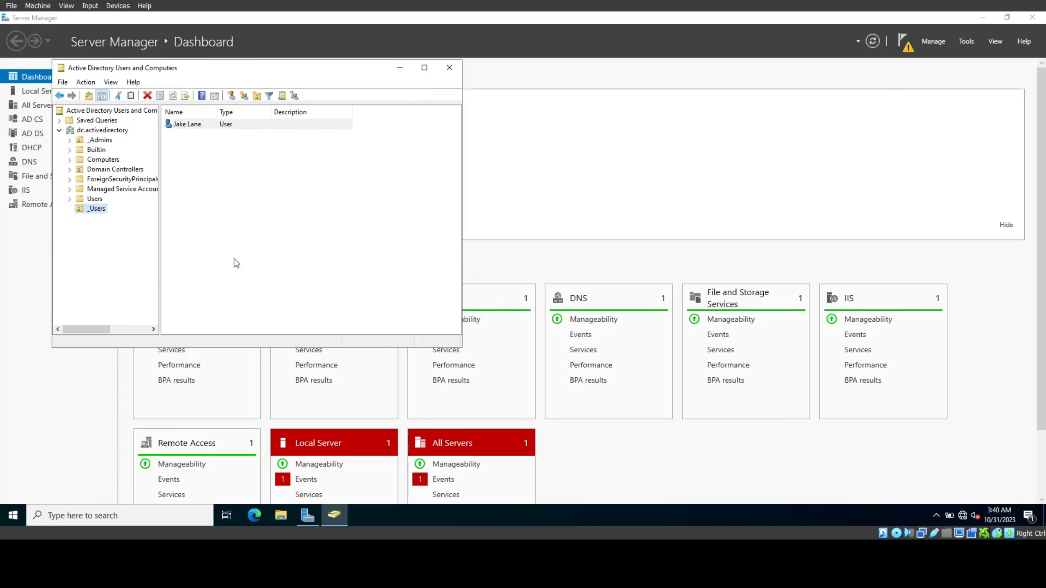
{"action": "left_click", "coordinate": [400, 68]}
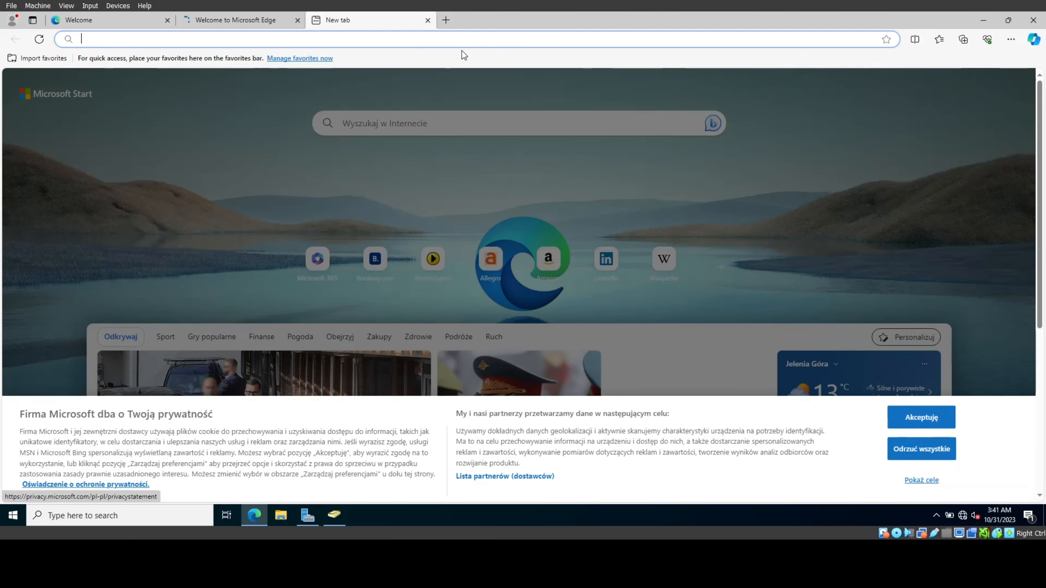
Step: Reject all consent on Edge's banner and search the web for 'league of legends'
{"action": "left_click", "coordinate": [899, 454]}
{"action": "left_click", "coordinate": [268, 36]}
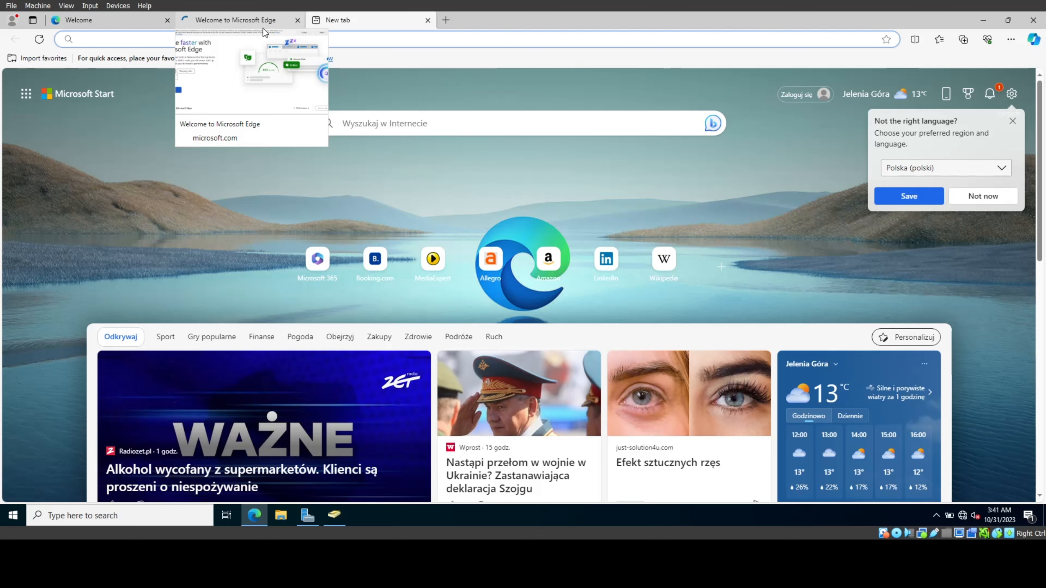
{"action": "type", "text": "leag"}
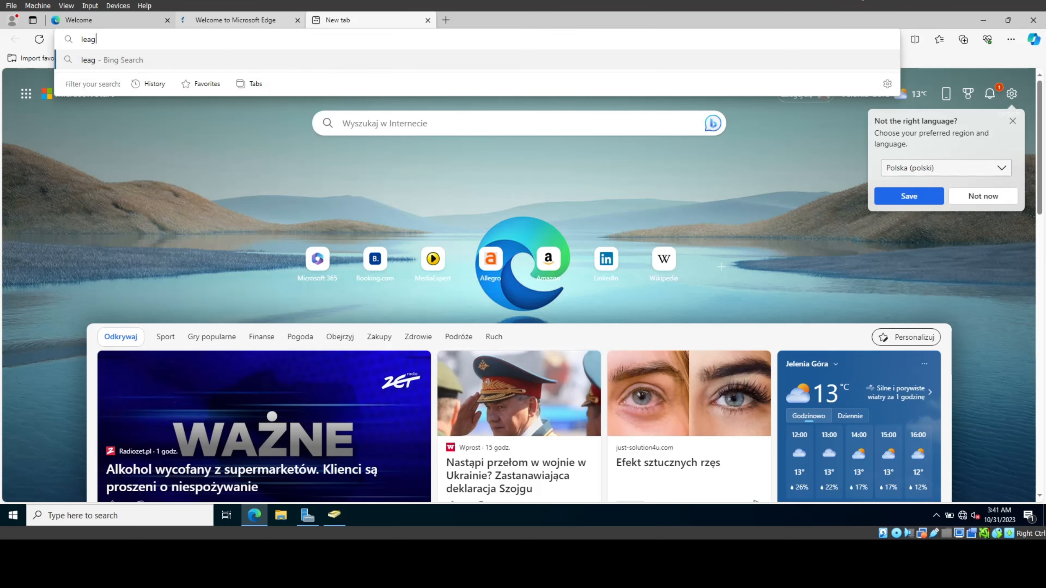
{"action": "type", "text": "ue of "}
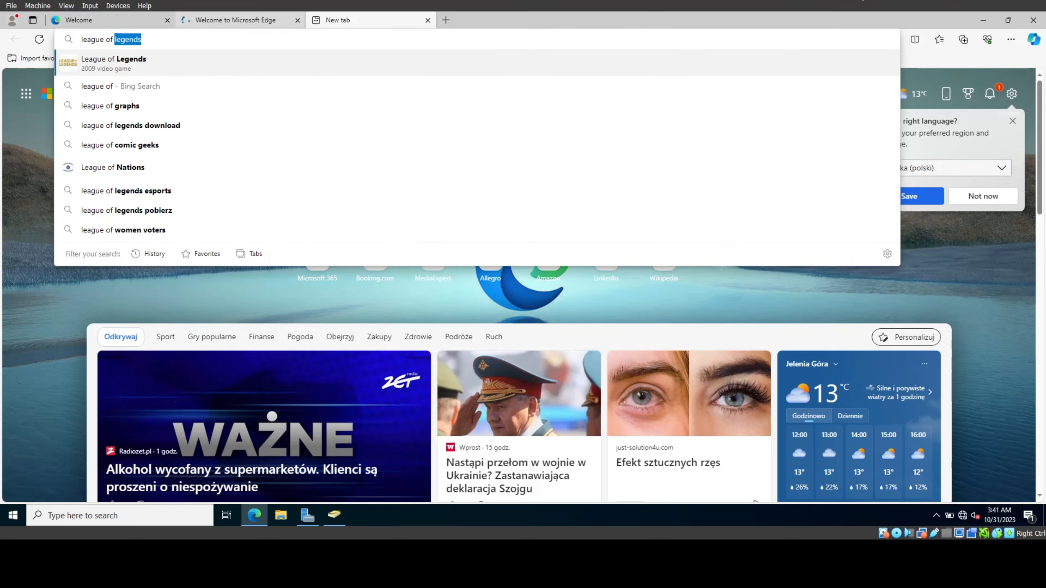
{"action": "type", "text": "legends"}
{"action": "key", "text": "Return"}
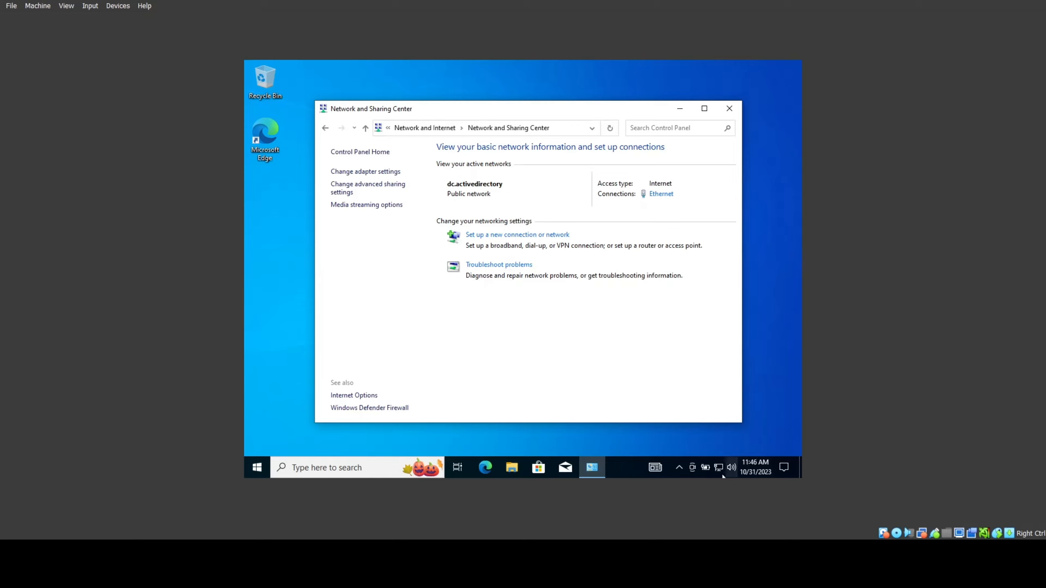
Step: View the Ethernet details: DHCP lease 192.168.0.100, gateway and DNS 192.168.0.1
{"action": "left_click", "coordinate": [722, 437]}
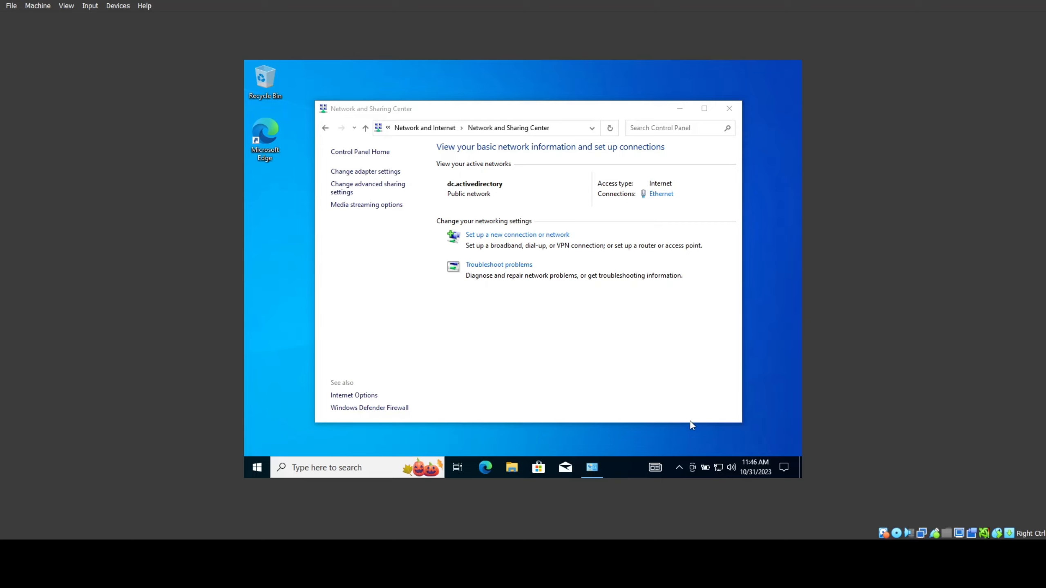
{"action": "left_click", "coordinate": [718, 470]}
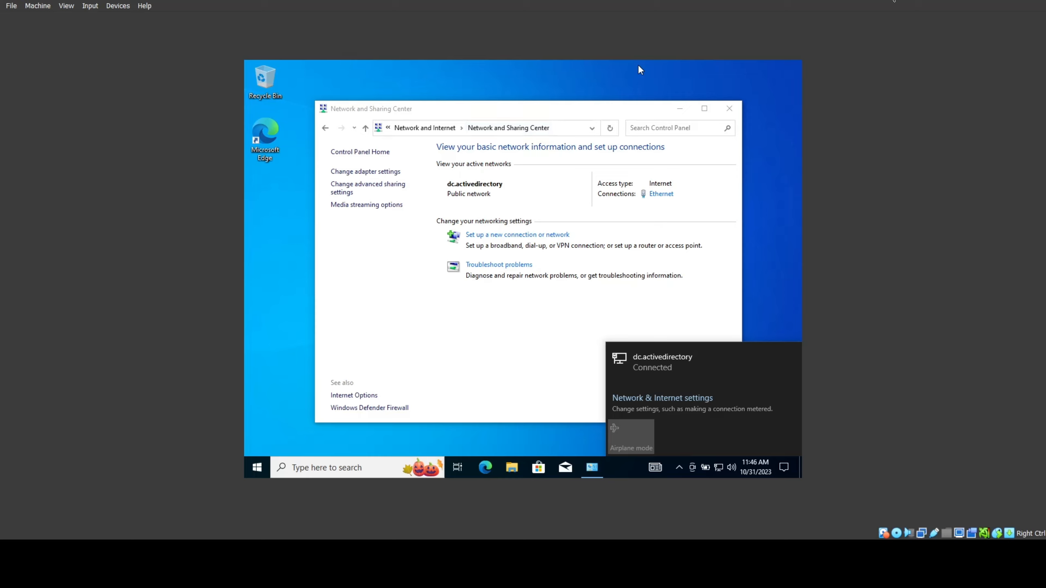
{"action": "left_click", "coordinate": [375, 172]}
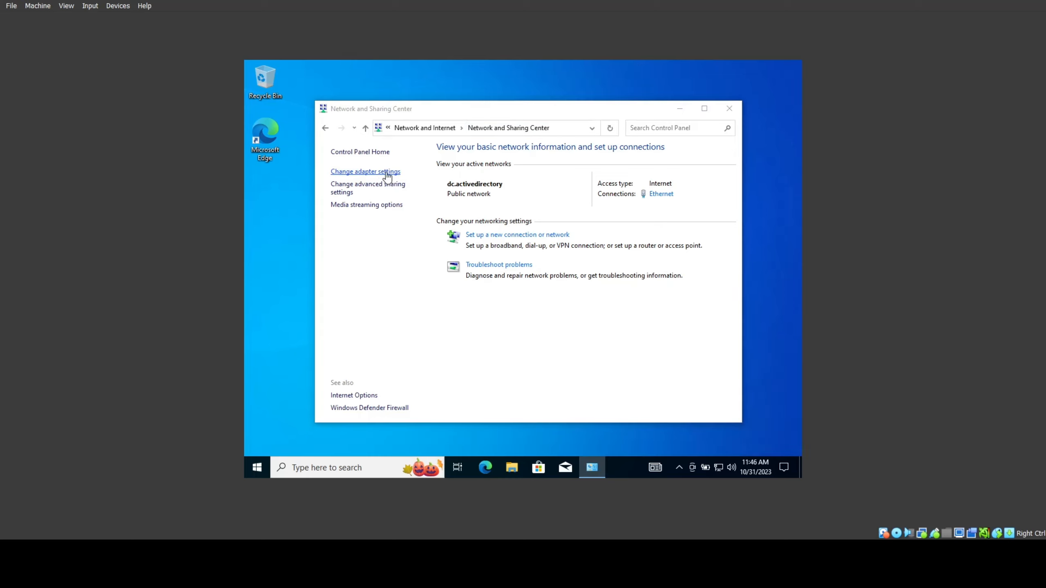
{"action": "left_click", "coordinate": [383, 172]}
{"action": "right_click", "coordinate": [412, 190]}
{"action": "left_click", "coordinate": [448, 211]}
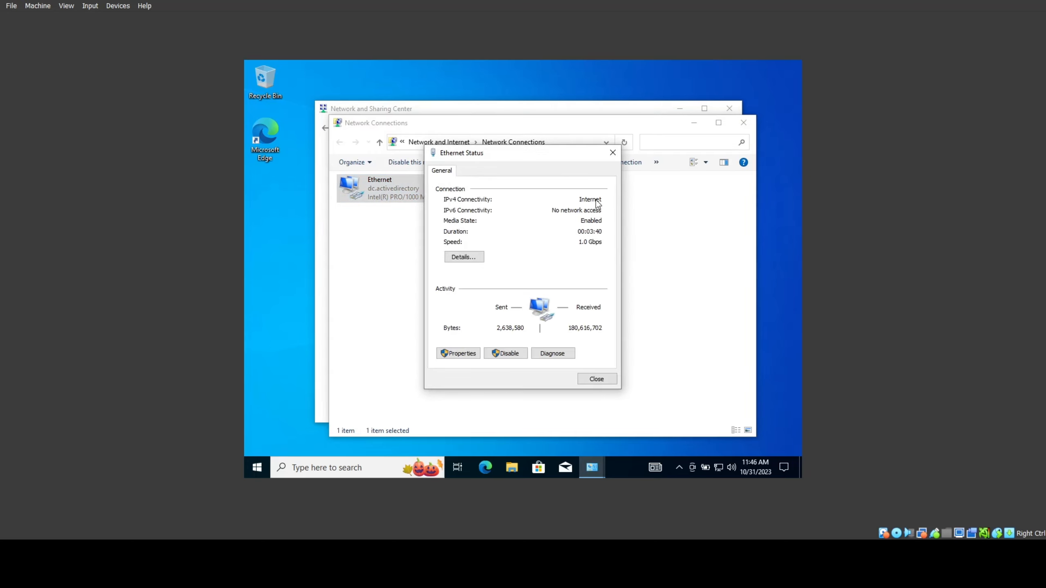
{"action": "left_click", "coordinate": [479, 255]}
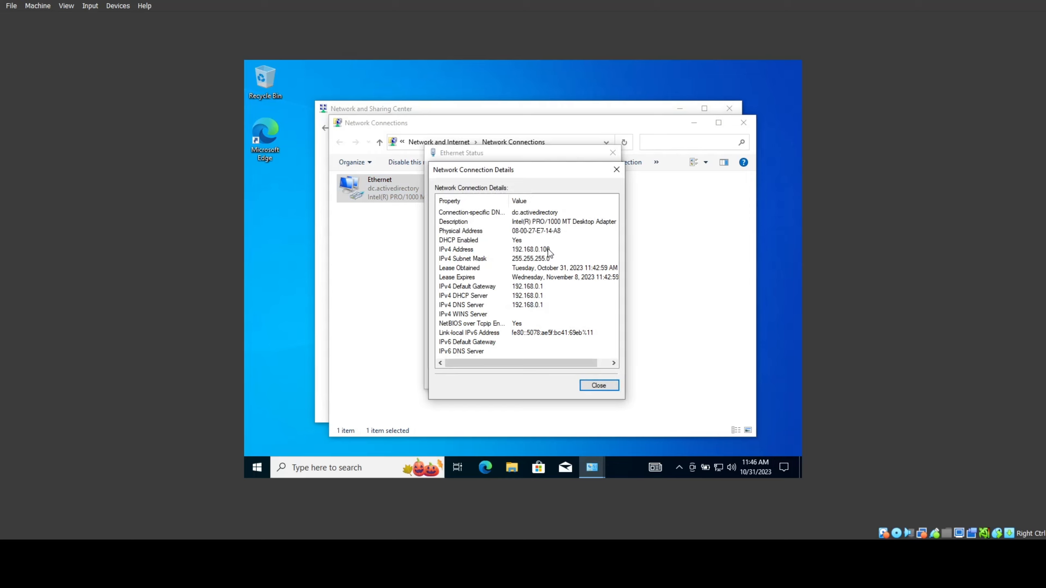
Step: Close the details, Ethernet status, network connections and Network and Sharing Center windows
{"action": "left_click", "coordinate": [599, 385]}
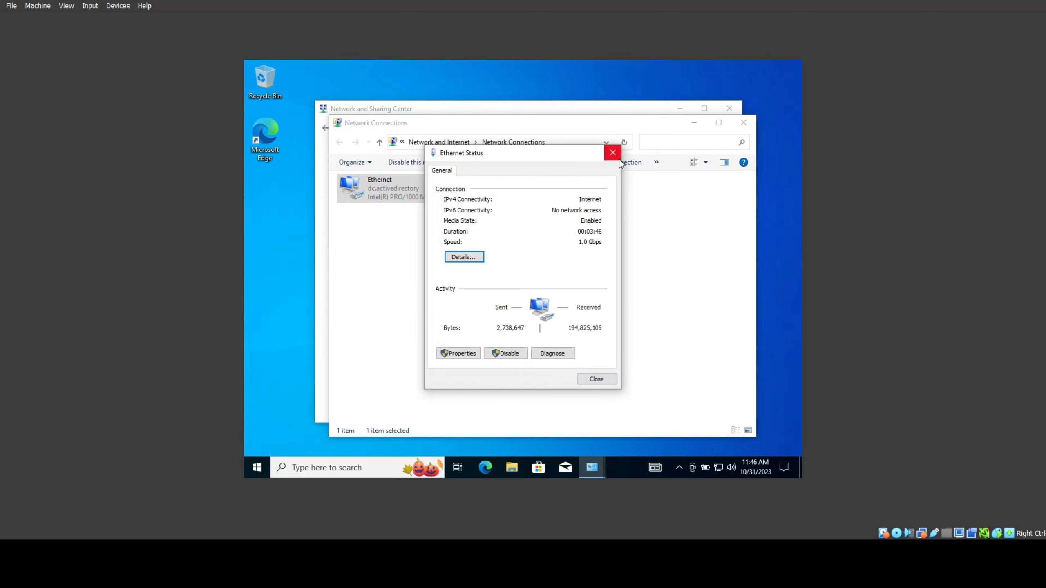
{"action": "left_click", "coordinate": [613, 153]}
{"action": "left_click", "coordinate": [743, 122]}
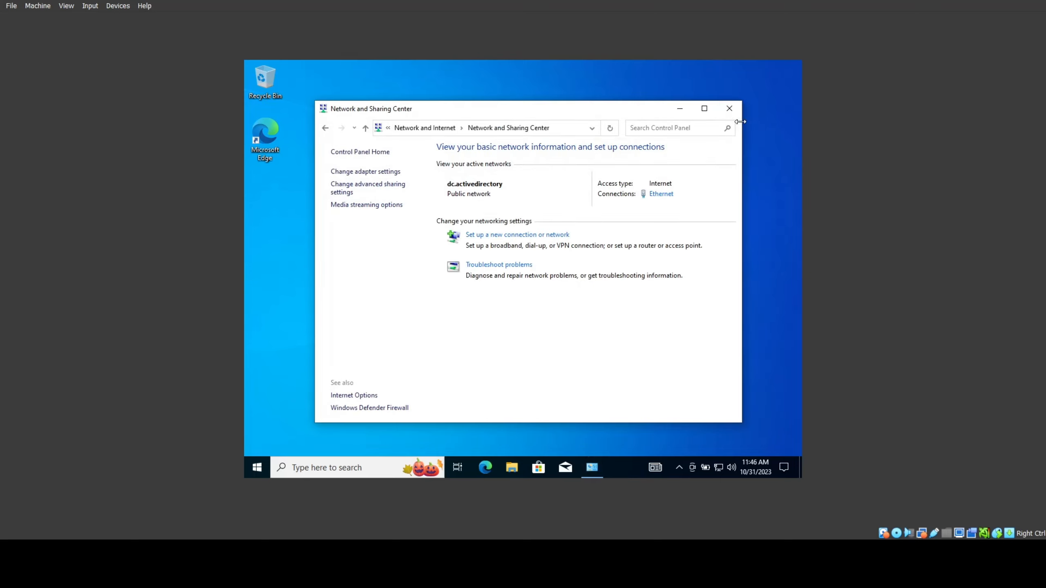
{"action": "left_click", "coordinate": [730, 109]}
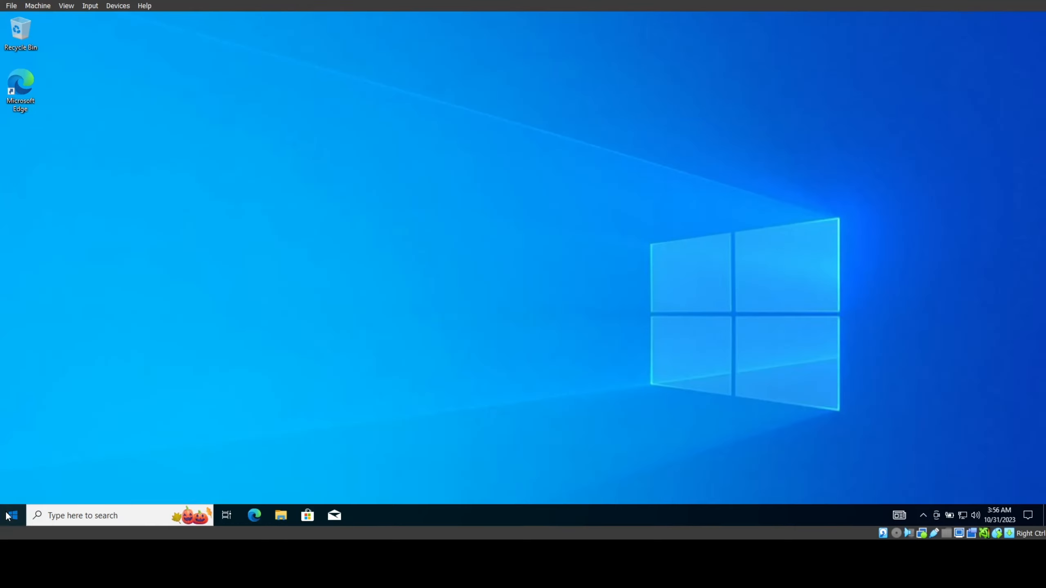
Step: Join CLIENT1 to dc.activedirectory, authenticating with the domain user's name and password
{"action": "left_click", "coordinate": [8, 511]}
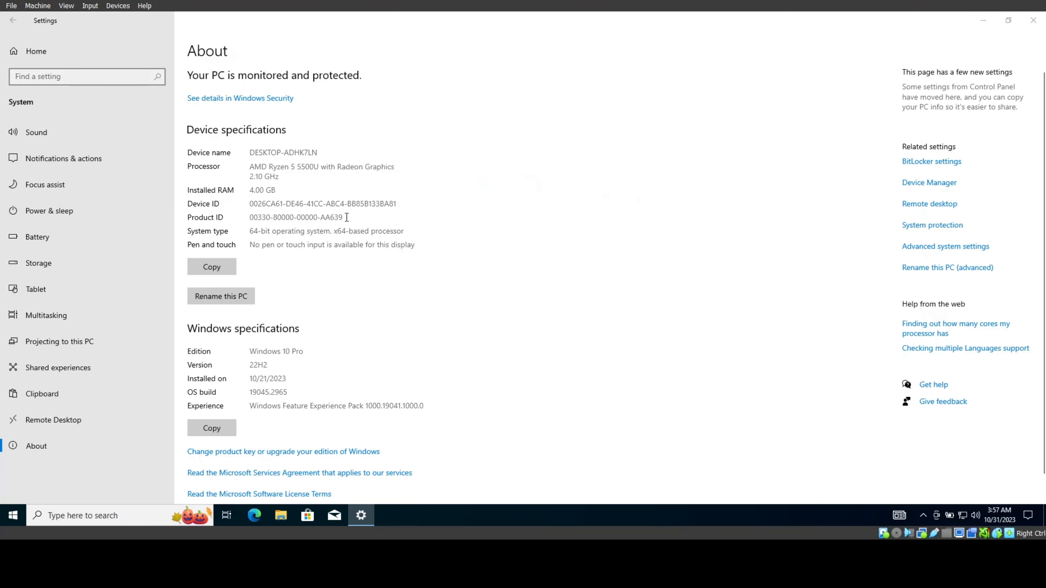
{"action": "left_click", "coordinate": [289, 255]}
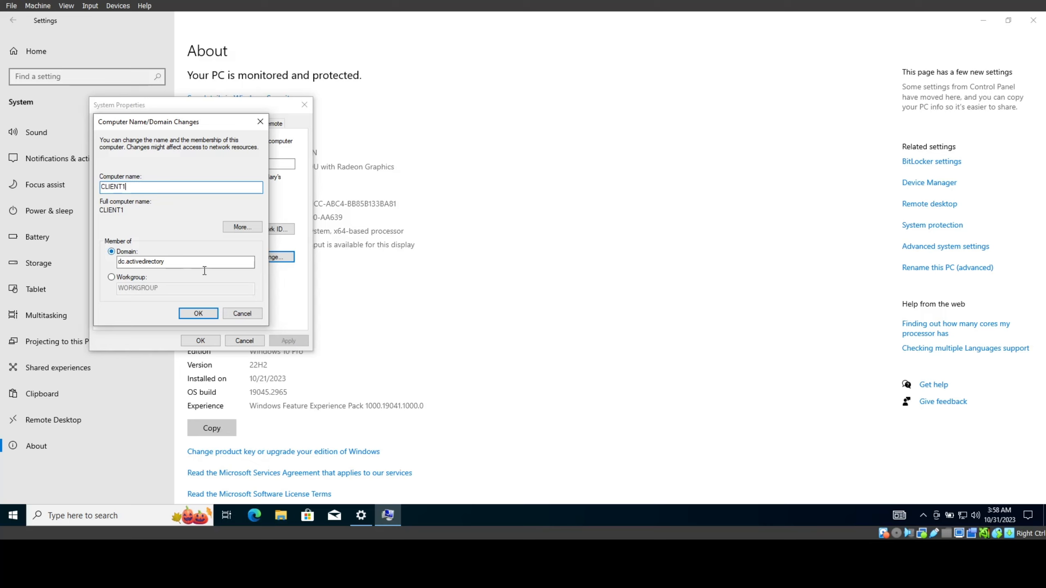
{"action": "left_click", "coordinate": [201, 312]}
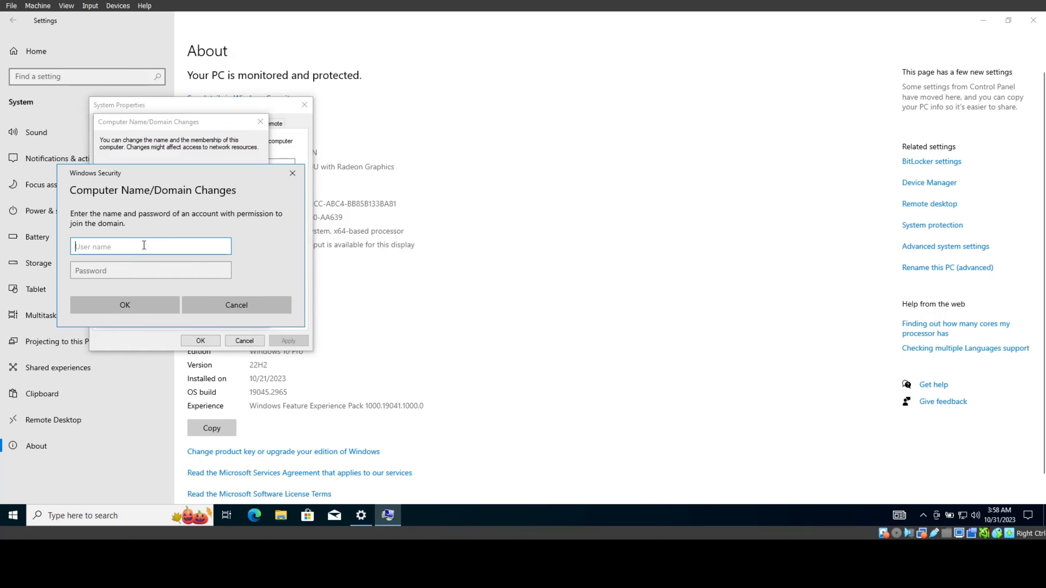
{"action": "type", "text": "-"}
{"action": "key", "text": "BackSpace"}
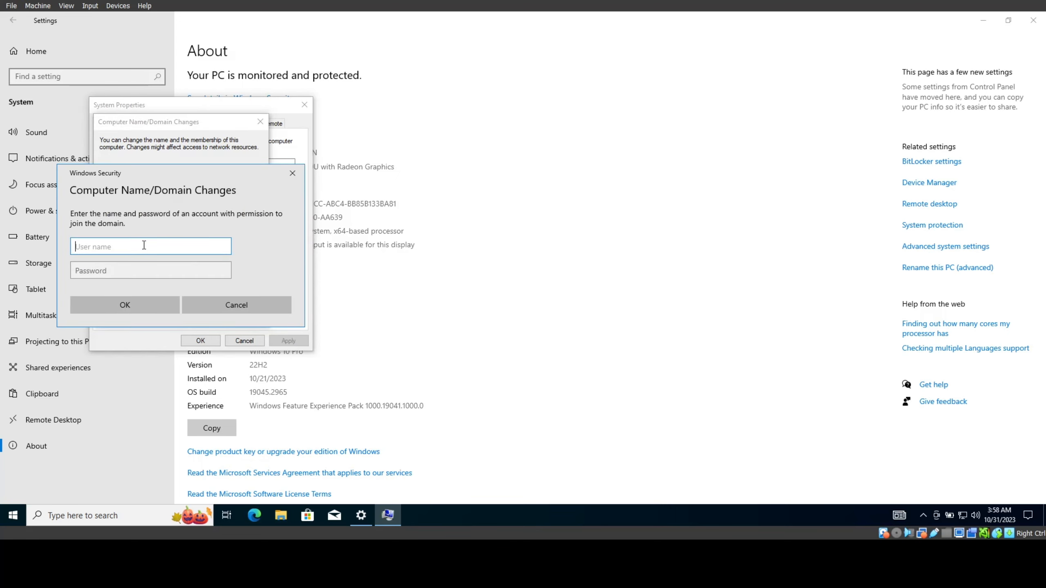
{"action": "type", "text": "u-k"}
{"action": "key", "text": "BackSpace"}
{"action": "type", "text": "jake"}
{"action": "left_click", "coordinate": [158, 272]}
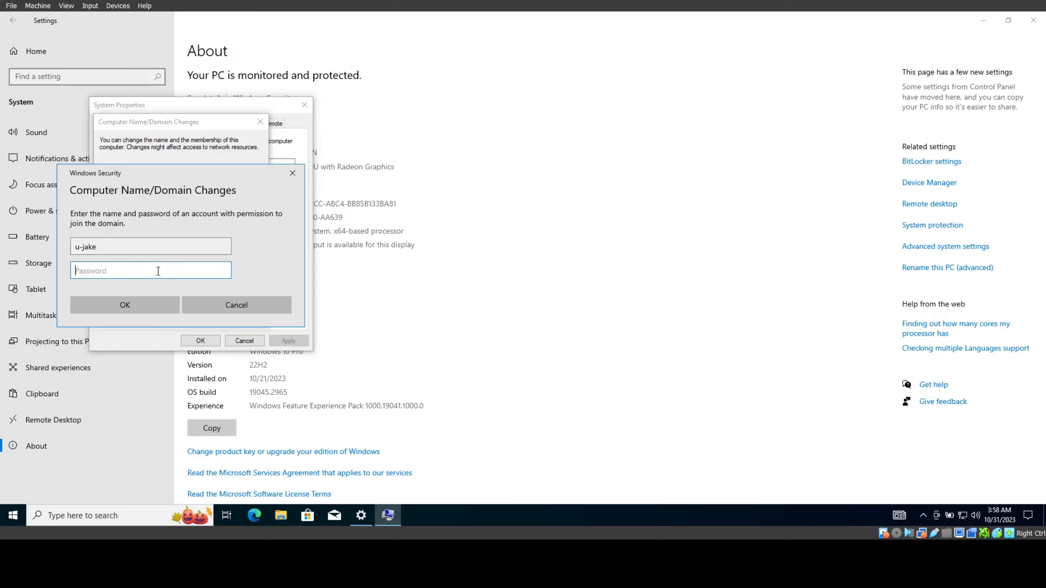
{"action": "type", "text": "p••••••••"}
{"action": "key", "text": "Return"}
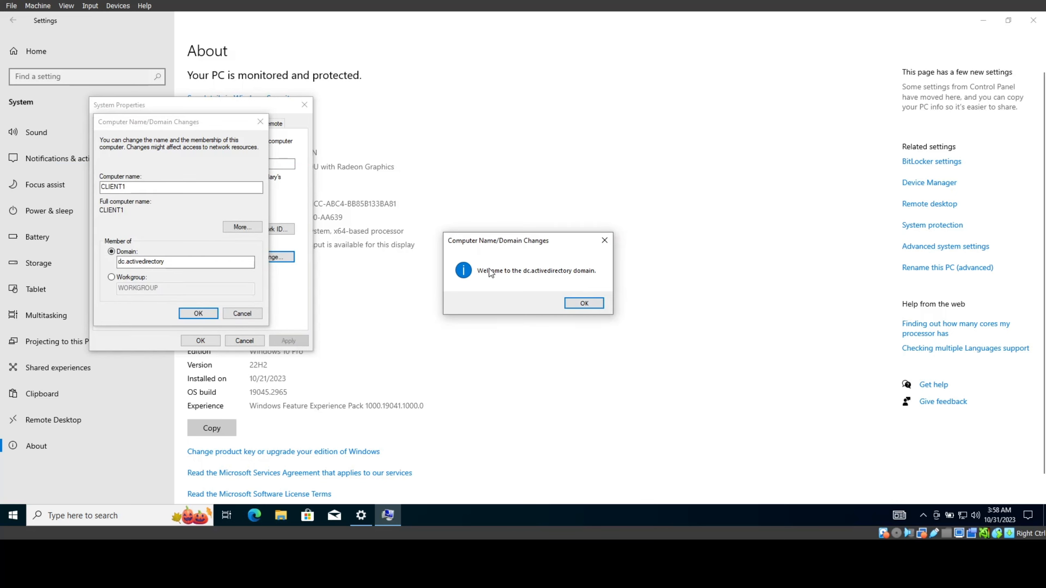
Step: Dismiss the welcome and restart notices, close System Properties, and restart now
{"action": "left_click", "coordinate": [584, 303]}
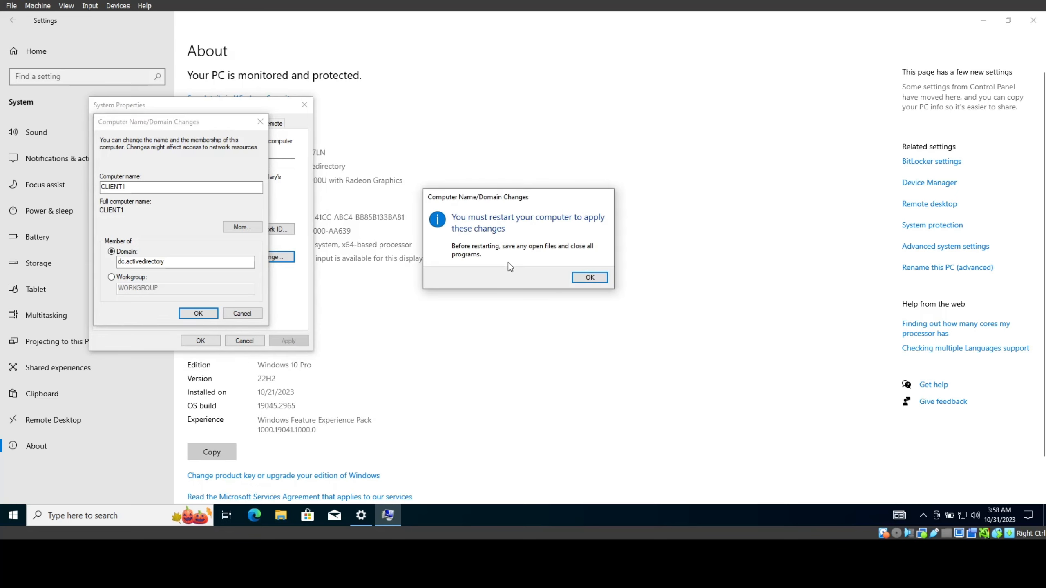
{"action": "left_click", "coordinate": [590, 278]}
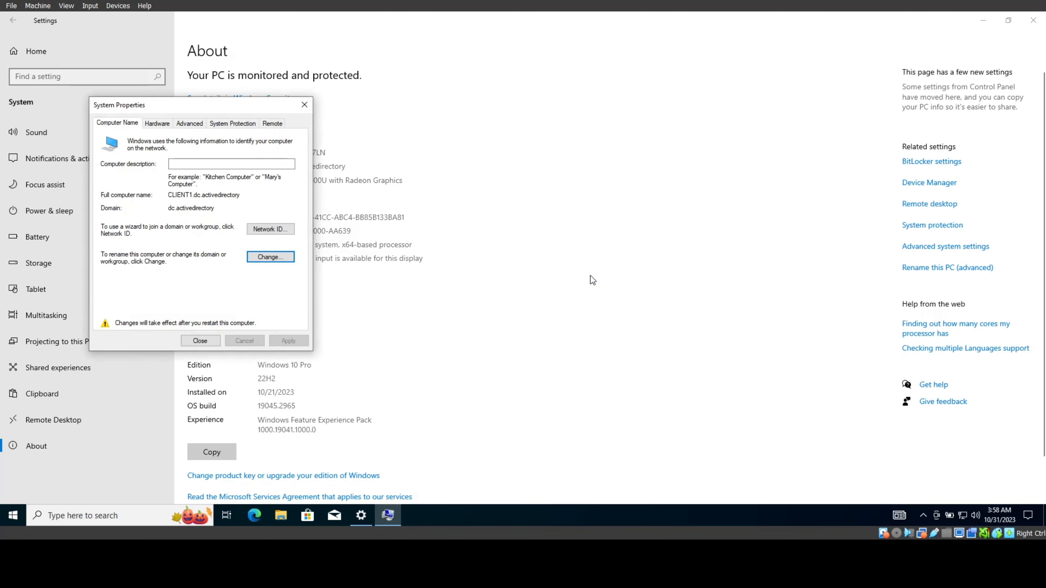
{"action": "left_click", "coordinate": [204, 336]}
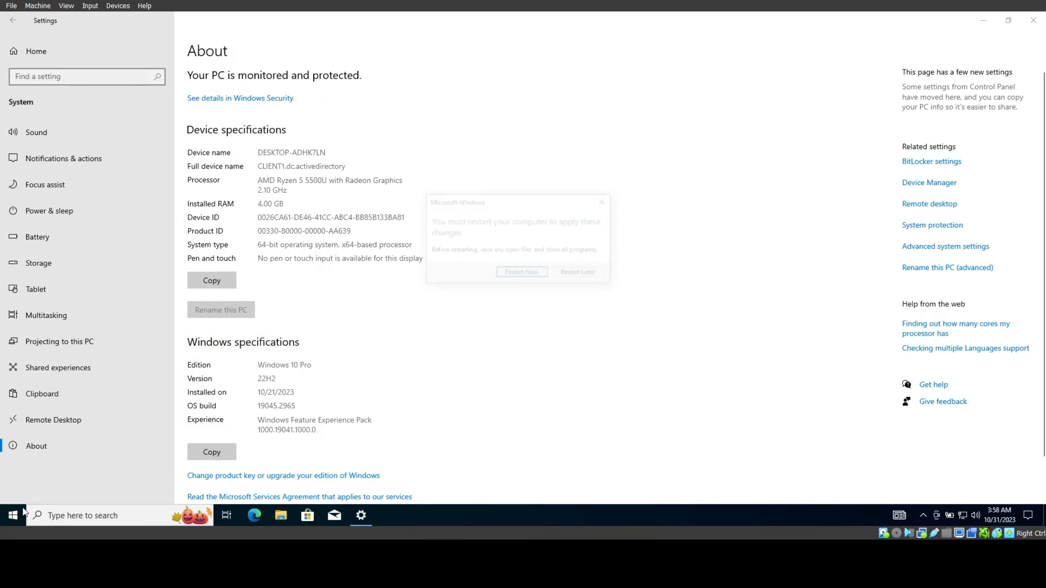
{"action": "left_click", "coordinate": [529, 273]}
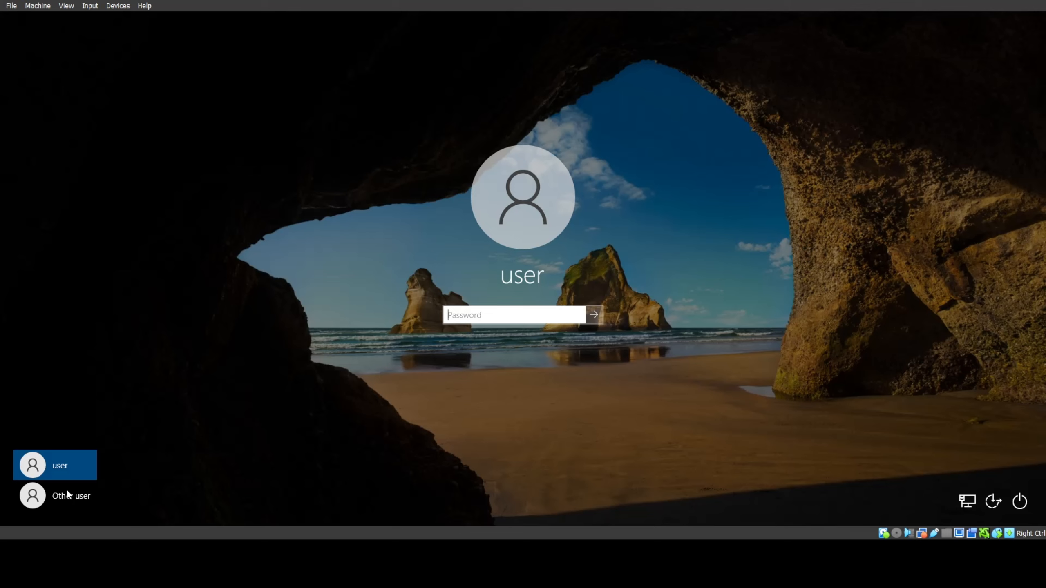
Step: Sign in via Other user with the domain account's logon name and password
{"action": "left_click", "coordinate": [66, 490]}
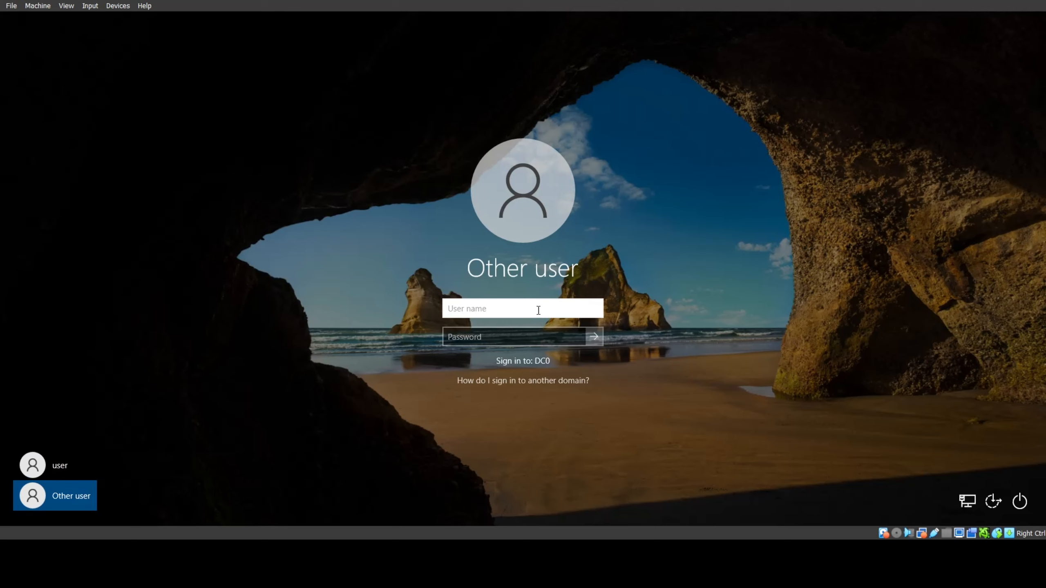
{"action": "type", "text": "u-jake"}
{"action": "left_click", "coordinate": [497, 334]}
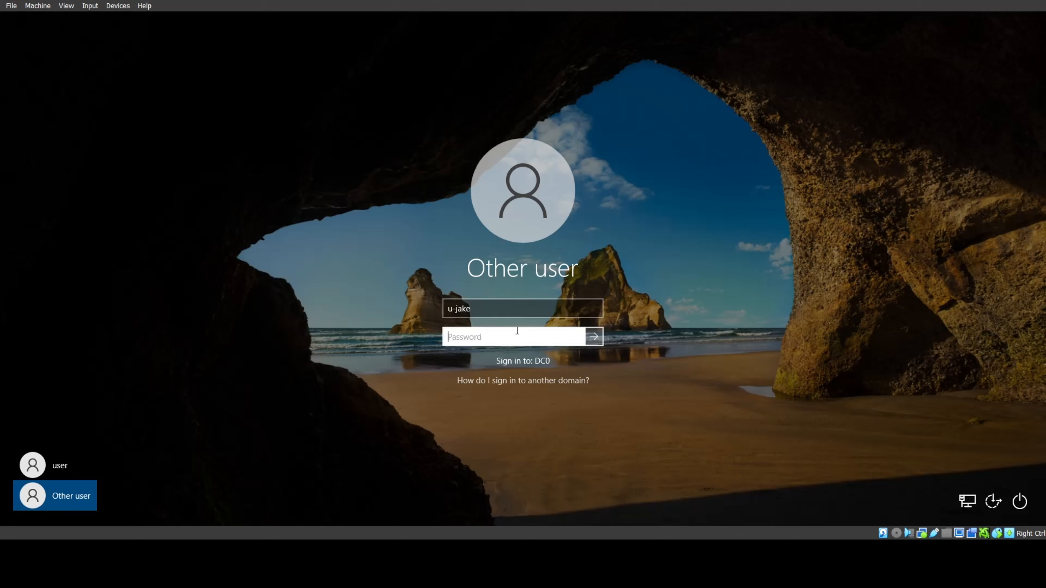
{"action": "type", "text": "********"}
{"action": "key", "text": "Return"}
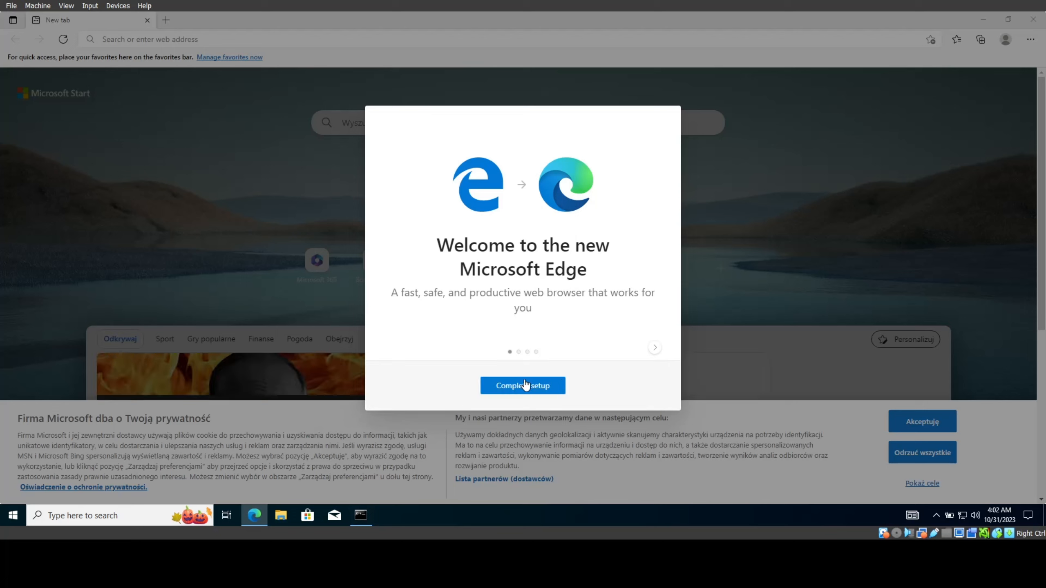
Step: Complete Edge's first-run setup, confirming the layout and continuing without signing in
{"action": "left_click", "coordinate": [527, 386]}
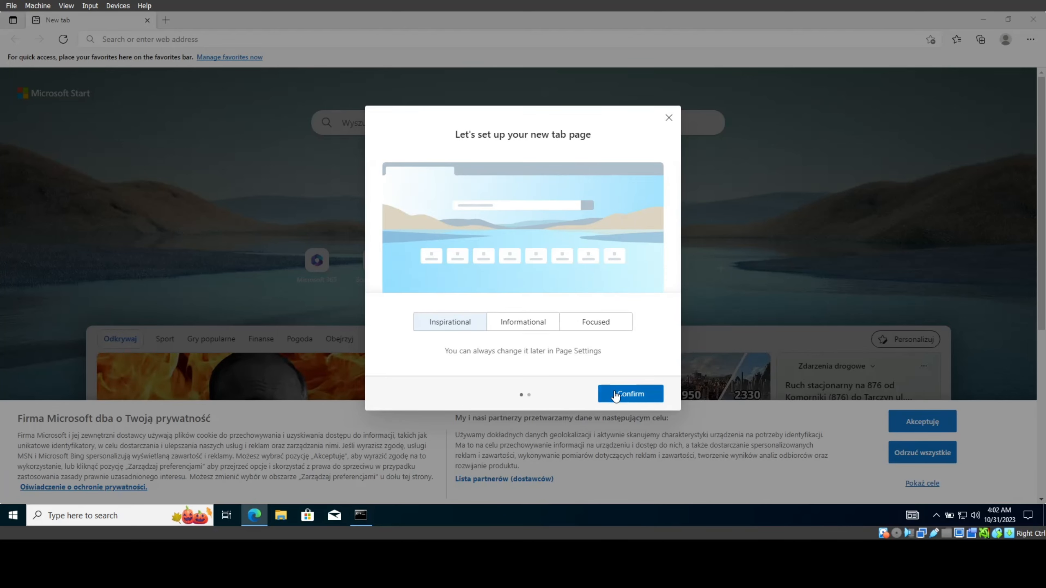
{"action": "left_click", "coordinate": [616, 393]}
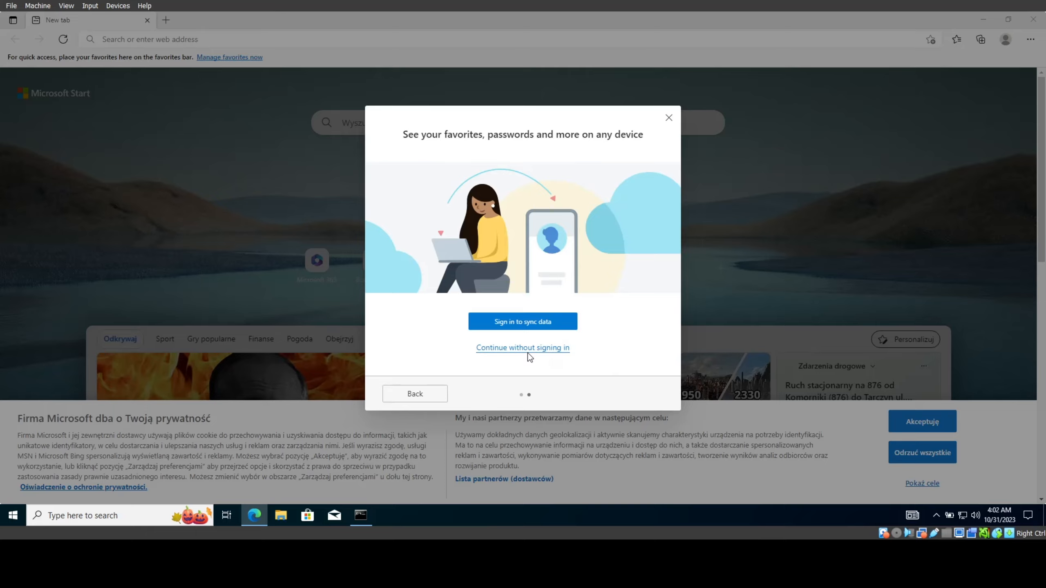
{"action": "left_click", "coordinate": [527, 350]}
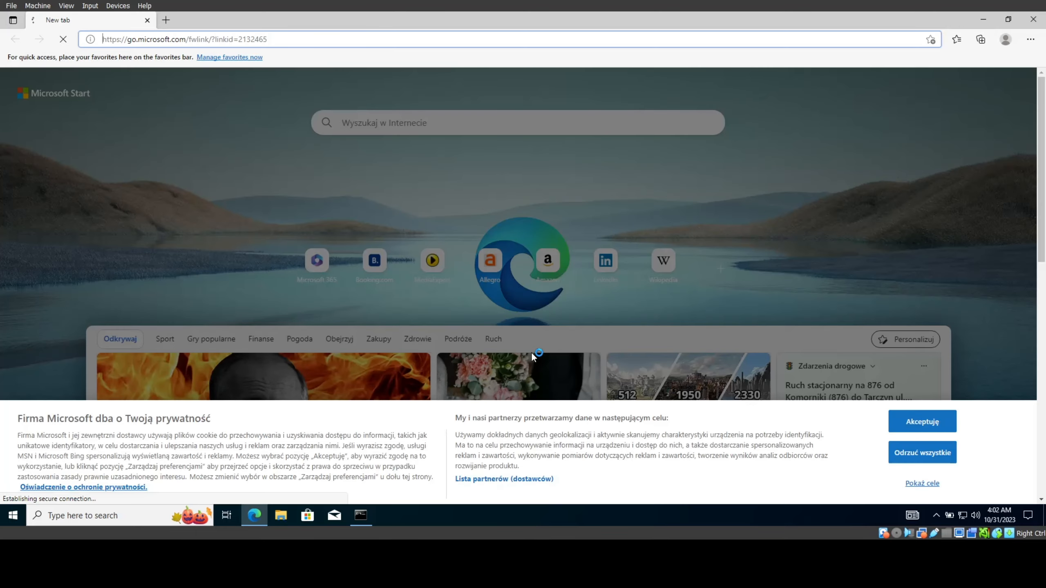
Step: Search for 'league of legends' using the address-bar suggestion, then press Ctrl+P
{"action": "left_click", "coordinate": [352, 38]}
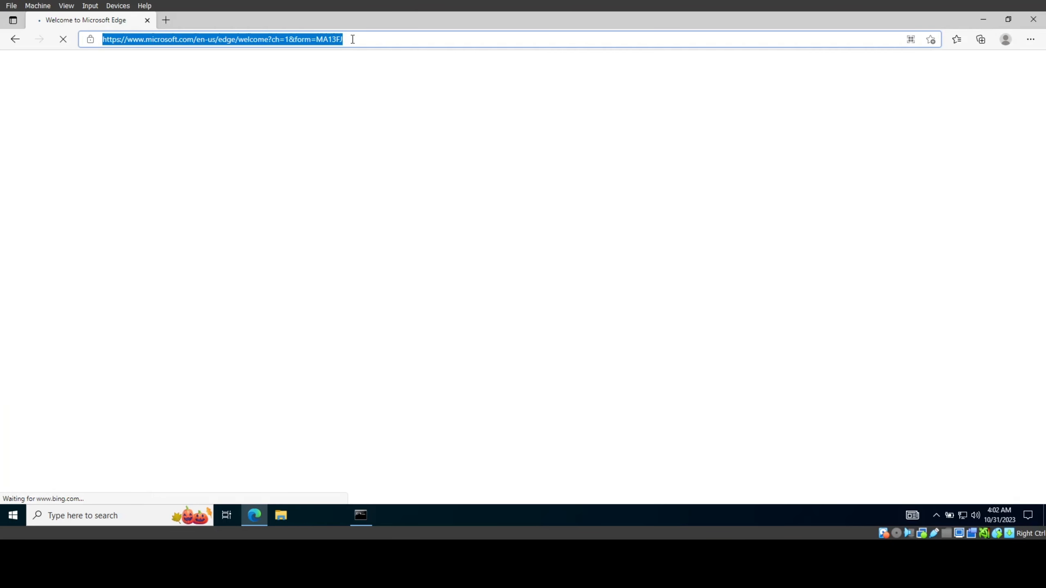
{"action": "type", "text": "league"}
{"action": "key", "text": "Down"}
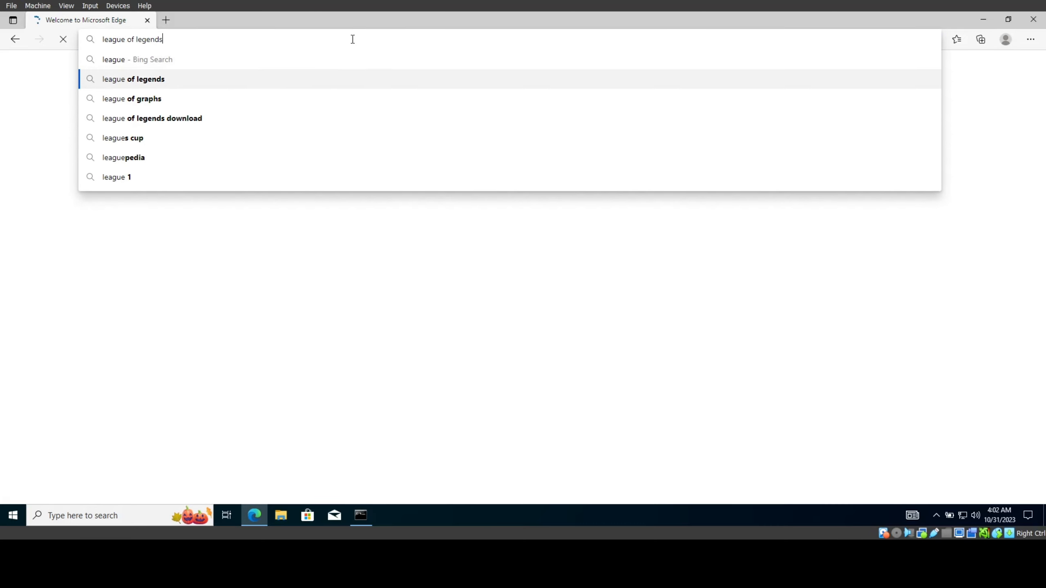
{"action": "key", "text": "Return"}
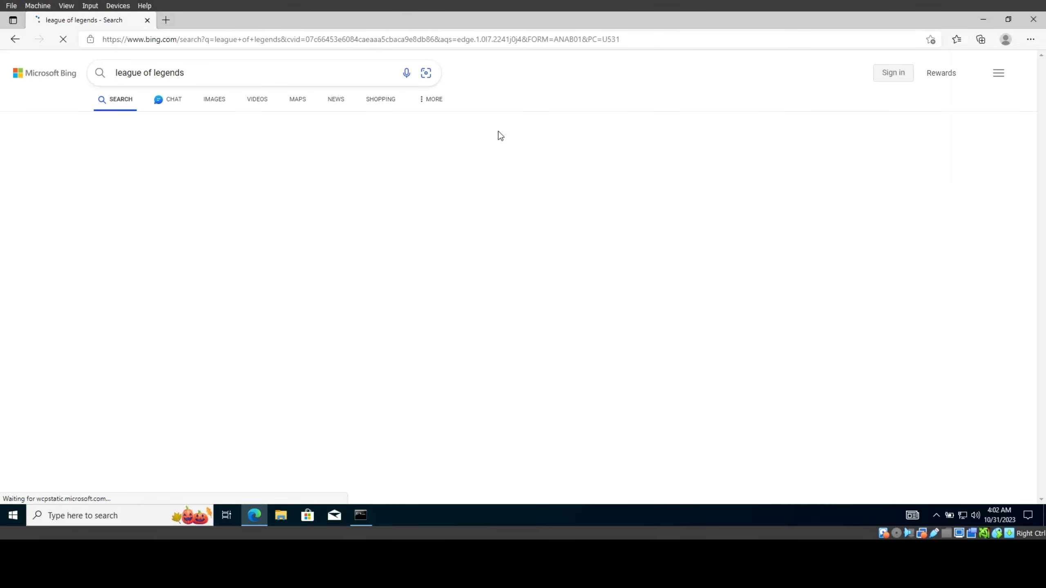
{"action": "key", "text": "ctrl+p"}
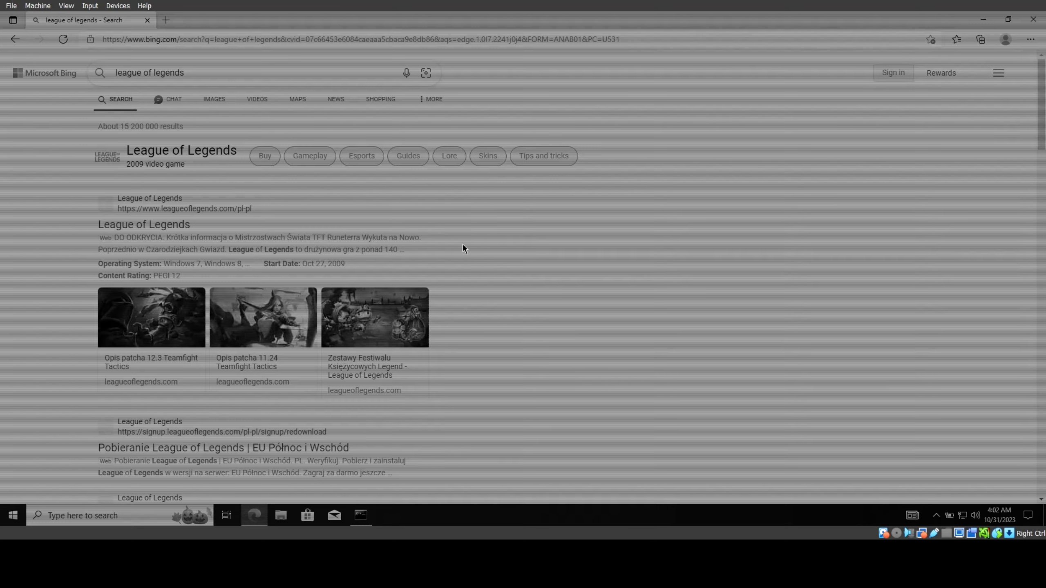
{"action": "key", "text": "ctrl+p"}
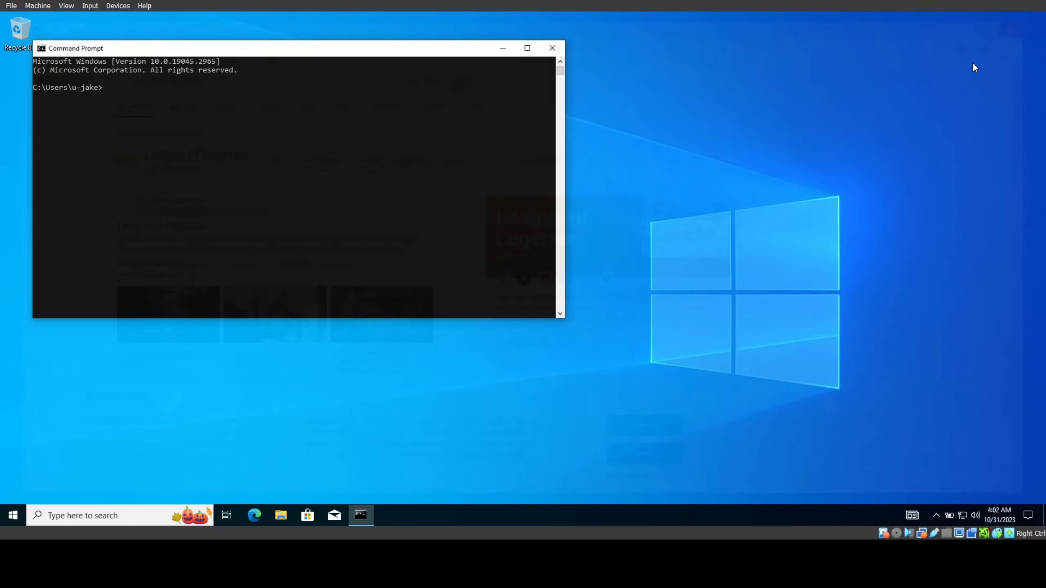
Step: Run ipconfig and highlight the IPv6 address, mask, gateway 192.168.0.1 and IPv4 192.168.0.100
{"action": "type", "text": "ipconfig"}
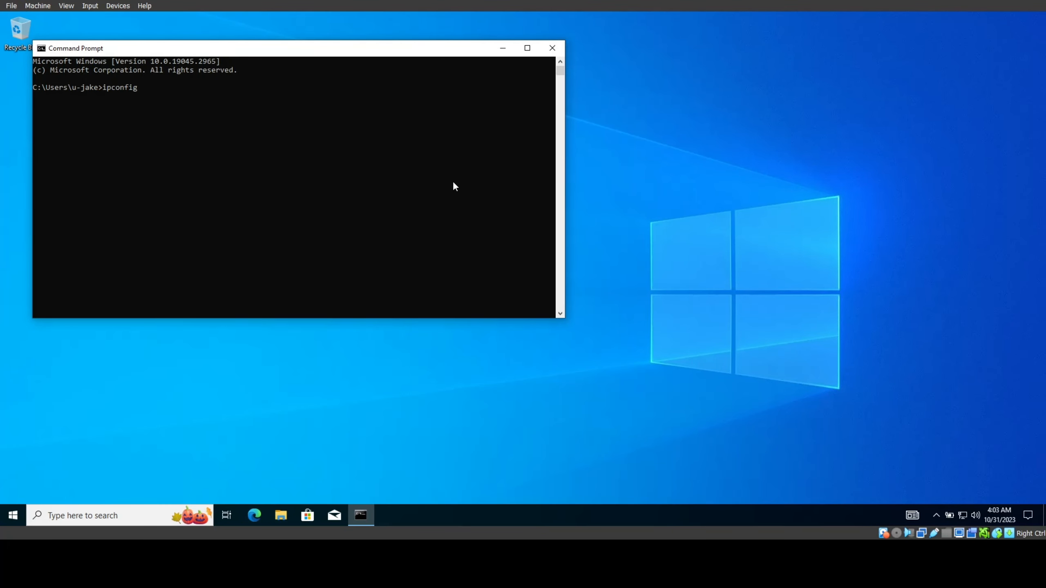
{"action": "key", "text": "Return"}
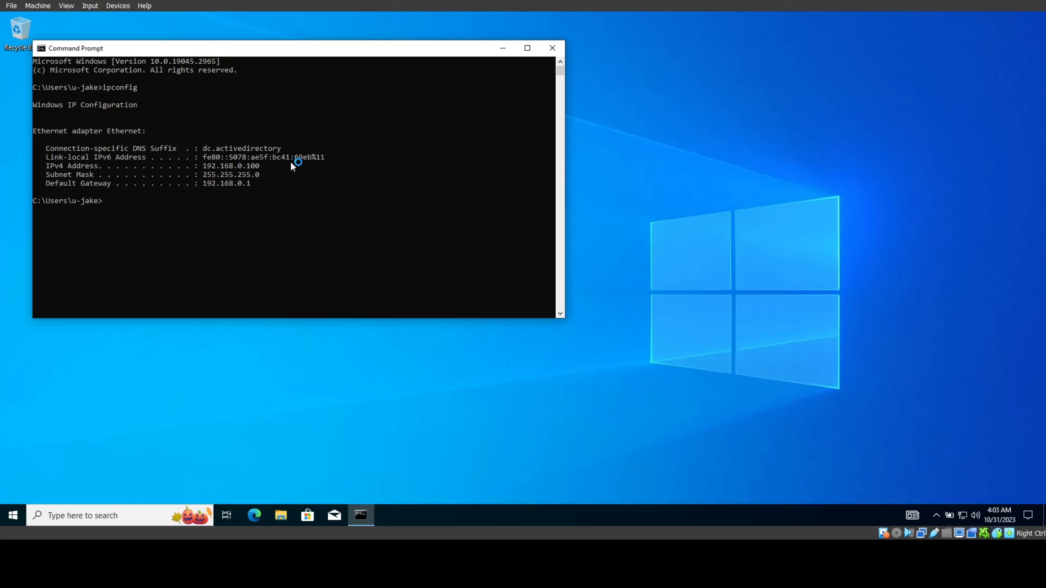
{"action": "left_click_drag", "start_coordinate": [268, 157], "coordinate": [238, 157]}
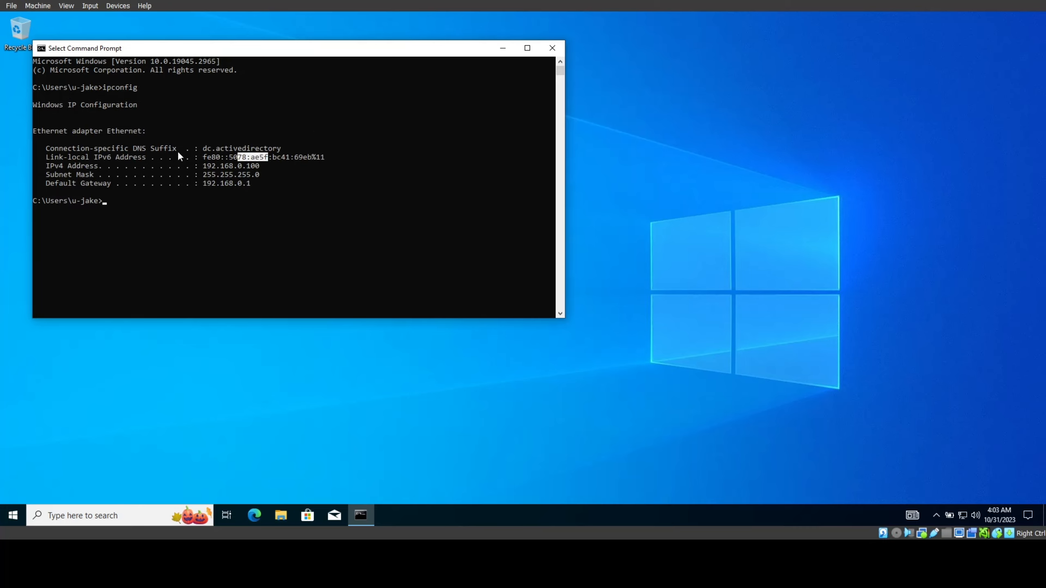
{"action": "left_click_drag", "start_coordinate": [78, 175], "coordinate": [236, 193]}
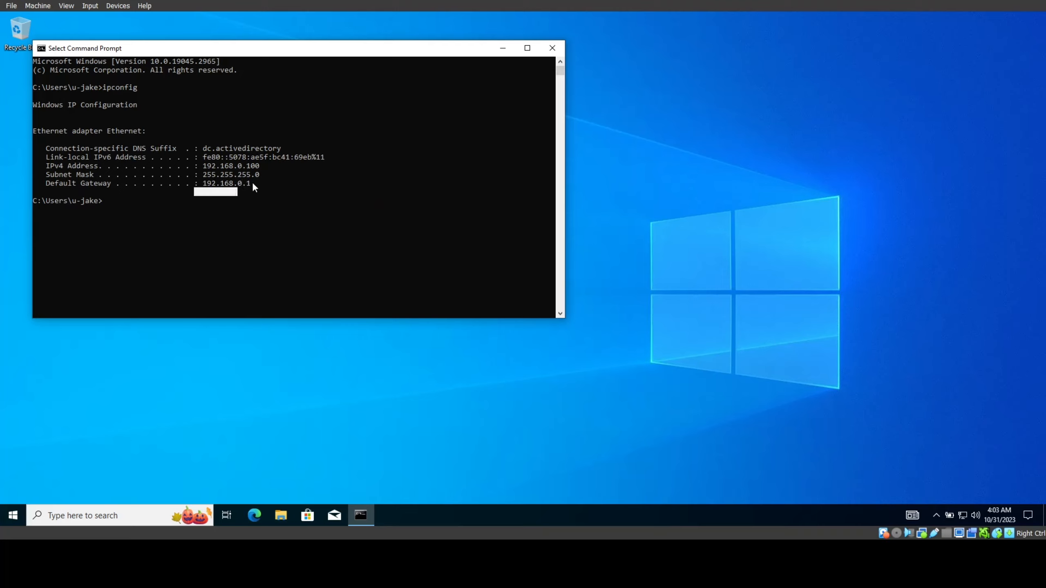
{"action": "double_click", "coordinate": [251, 166]}
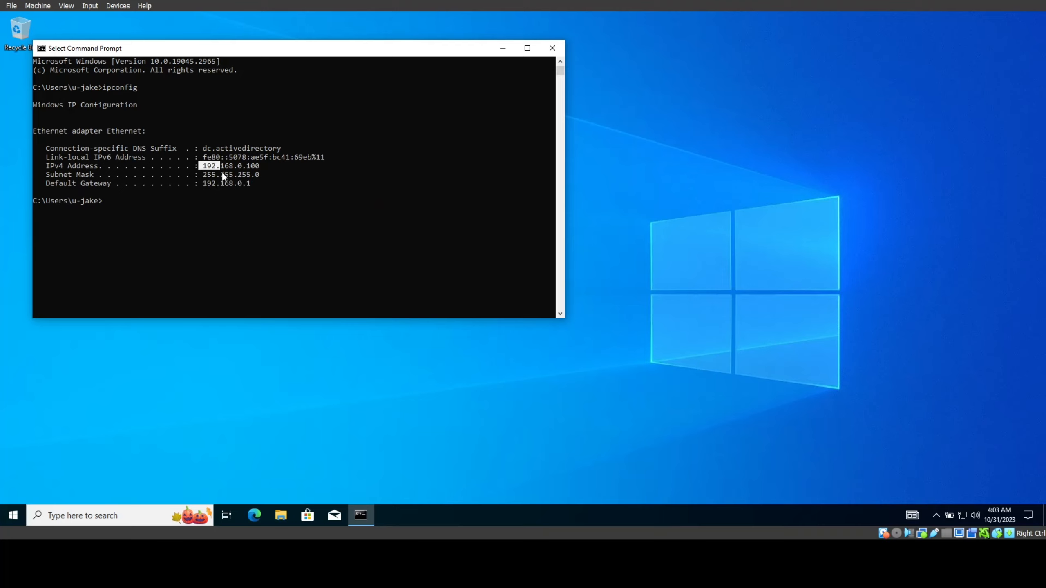